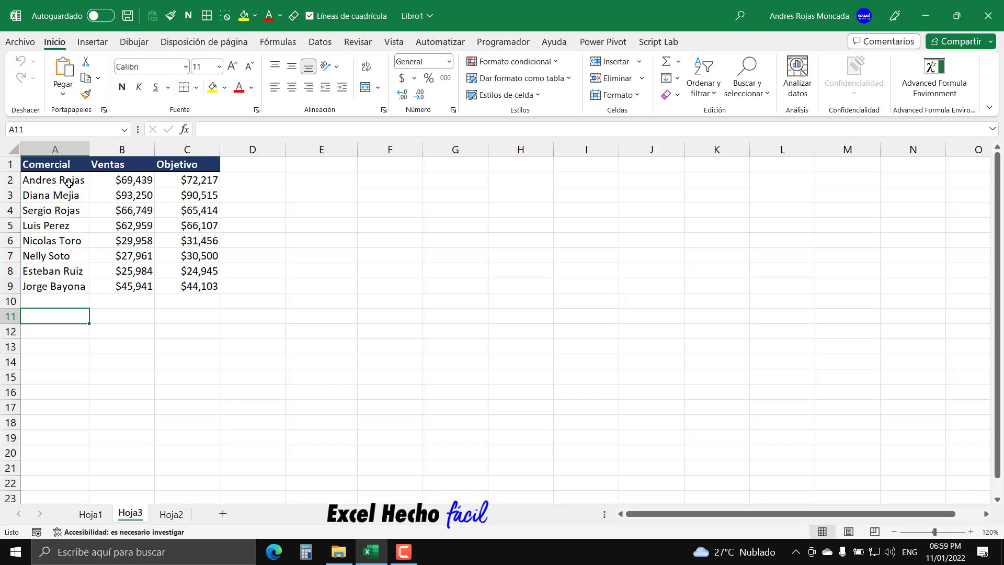
Try selecting the salesperson names, Ventas and Objetivo ranges in the table, then cancel.
left_click_drag(68, 181, 63, 288)
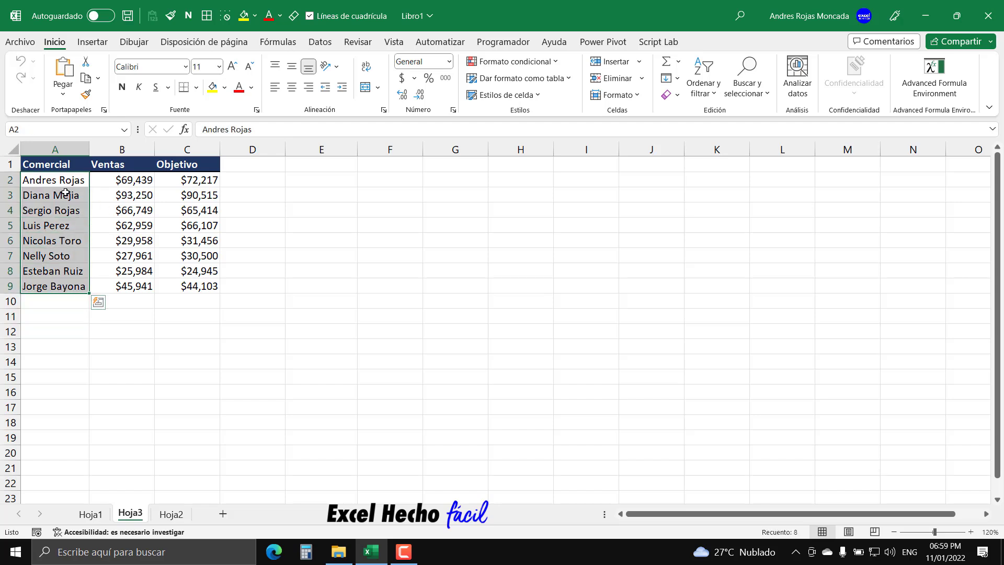
left_click_drag(129, 180, 125, 289)
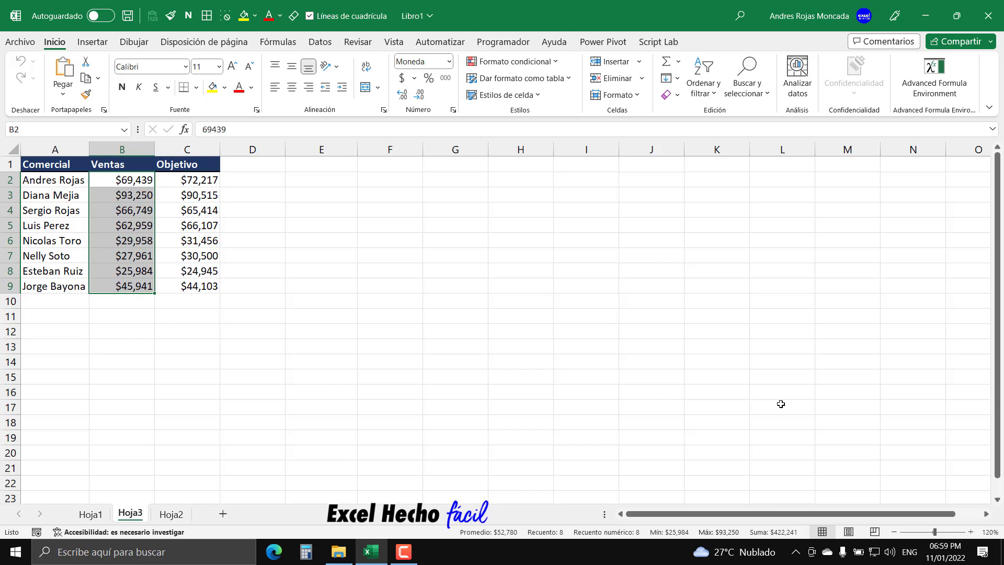
left_click_drag(194, 180, 180, 285)
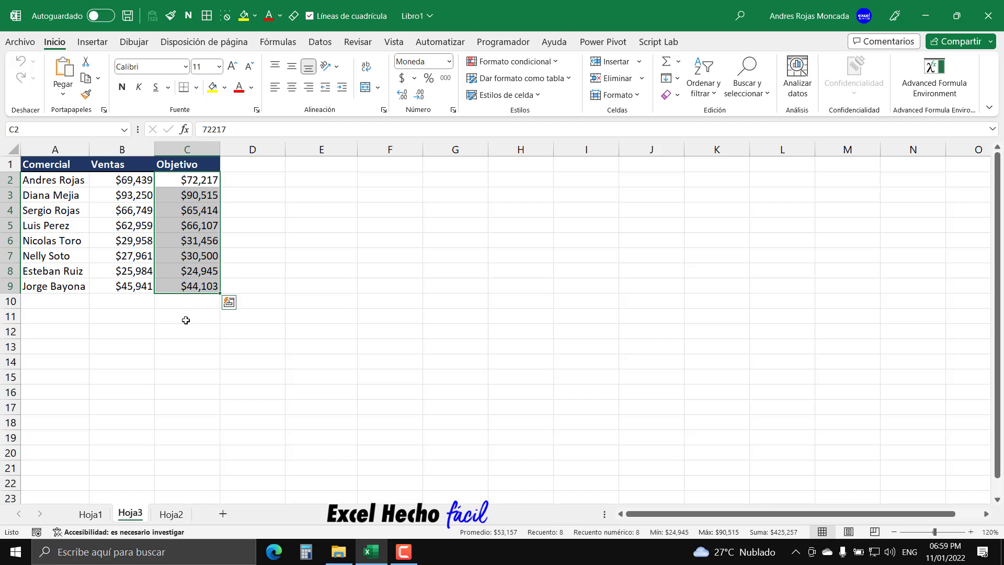
left_click(52, 311)
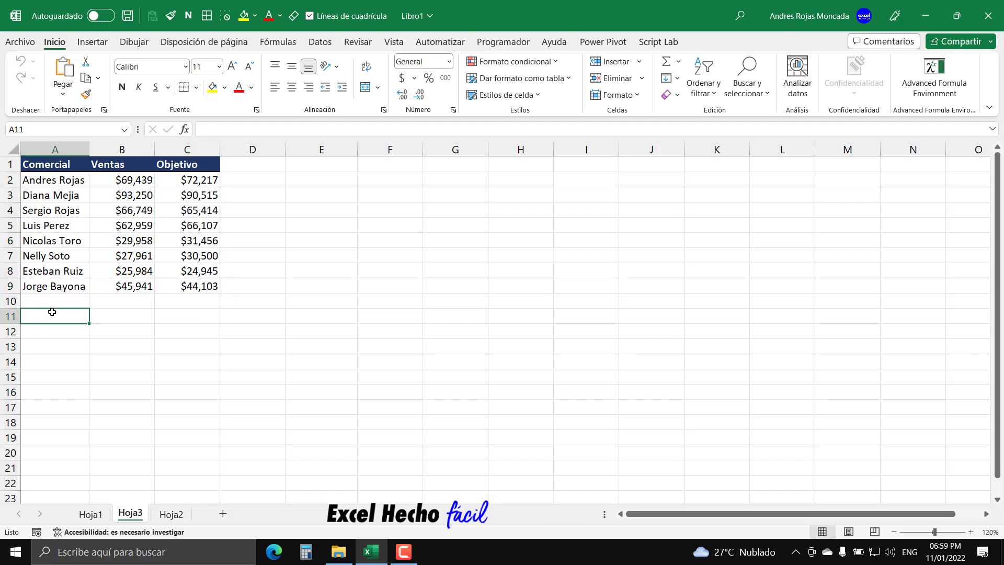
left_click_drag(18, 149, 225, 295)
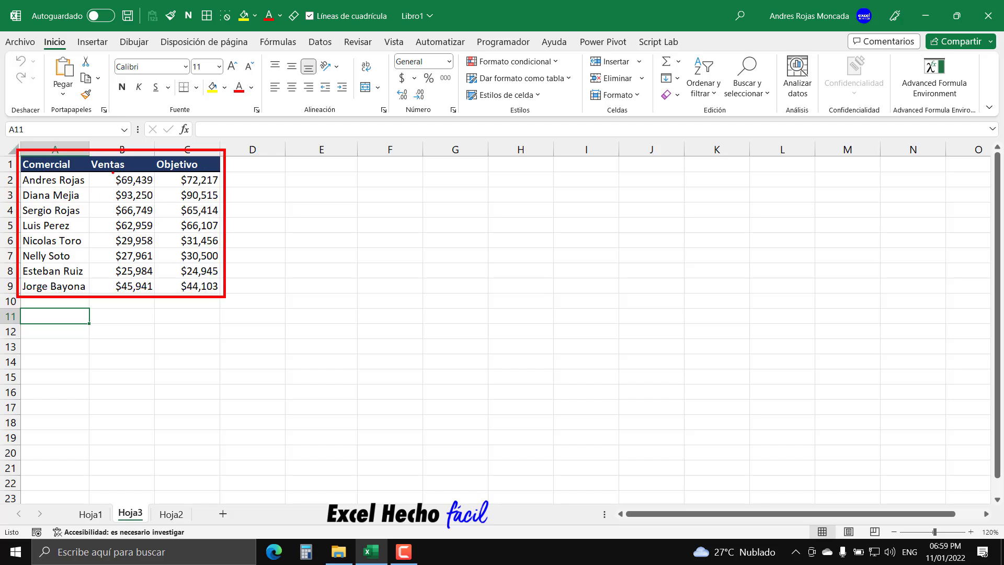
left_click_drag(67, 141, 66, 110)
left_click_drag(142, 144, 142, 108)
left_click_drag(212, 145, 209, 106)
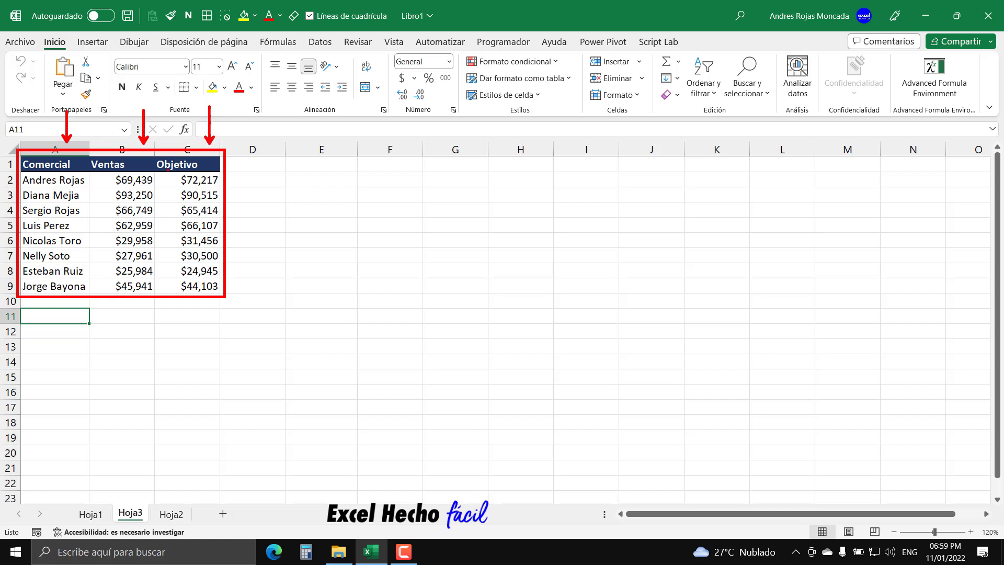
mouse_move(100, 155)
left_mouse_down()
mouse_move(88, 276)
mouse_move(152, 293)
mouse_move(152, 157)
mouse_move(88, 155)
left_mouse_up()
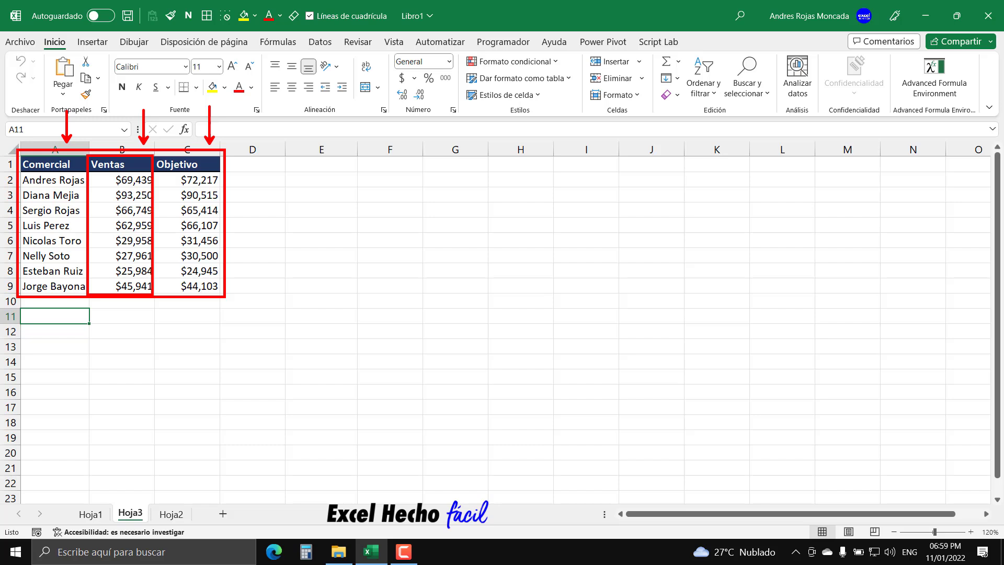
mouse_move(155, 154)
left_mouse_down()
mouse_move(154, 225)
mouse_move(223, 294)
mouse_move(155, 154)
left_mouse_up()
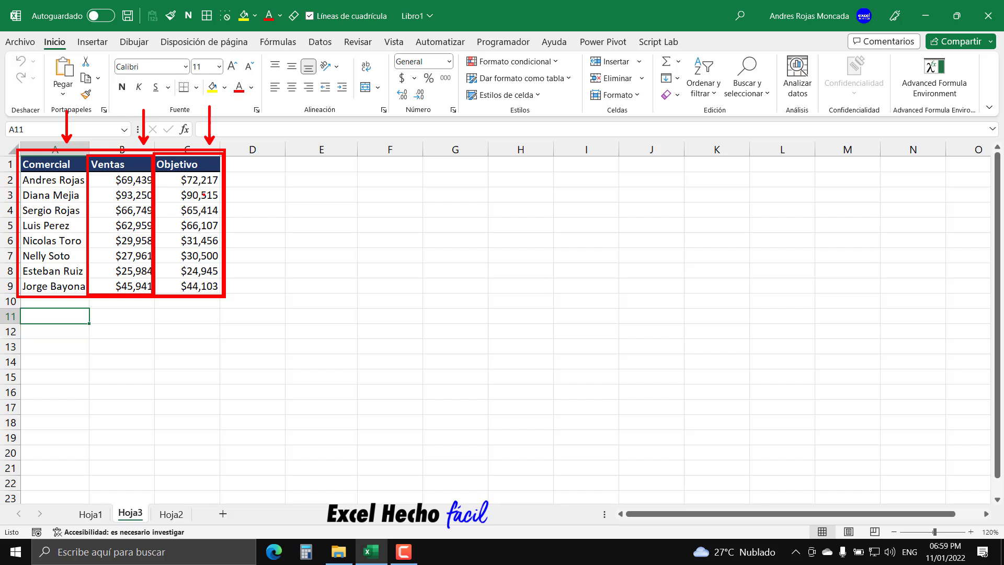
key("Escape")
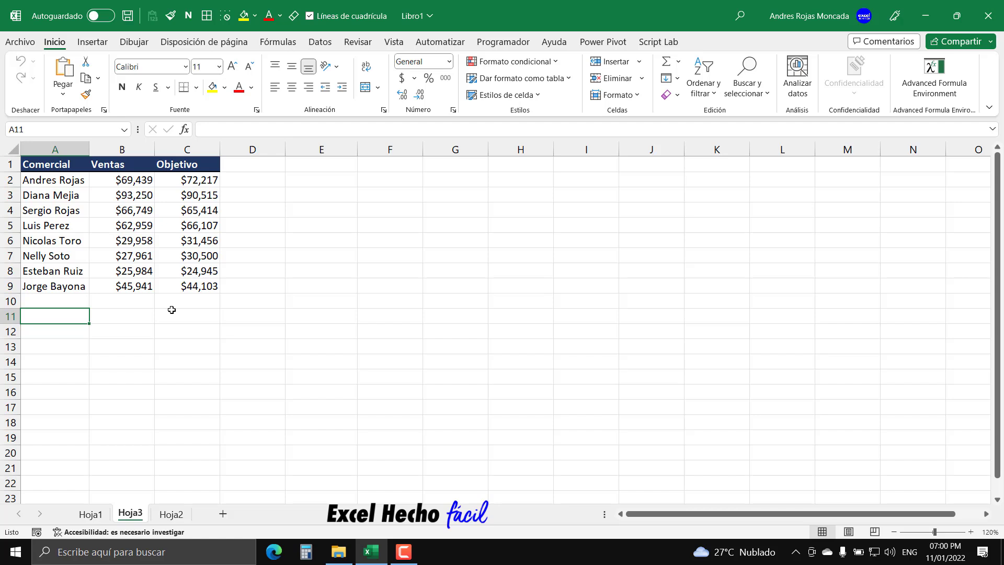
Insert a clustered bar chart of A1:C9 and place it right of the table.
left_click_drag(82, 165, 200, 288)
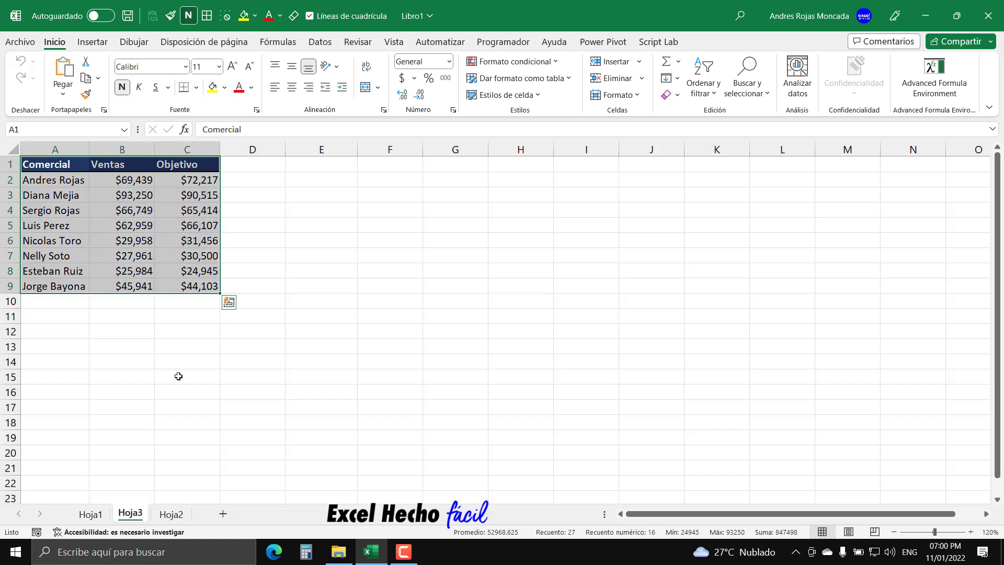
left_click(92, 42)
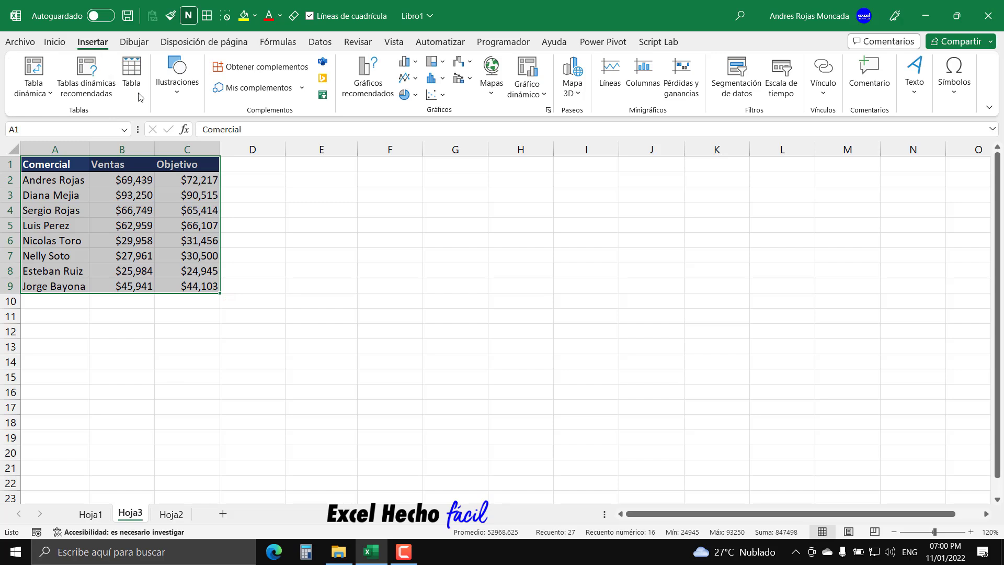
left_click(408, 61)
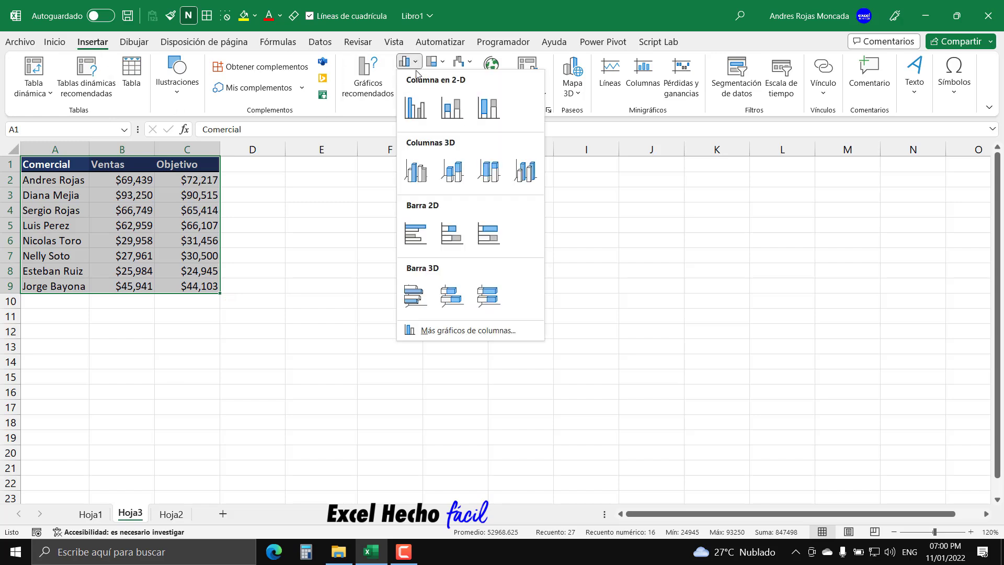
left_click(424, 234)
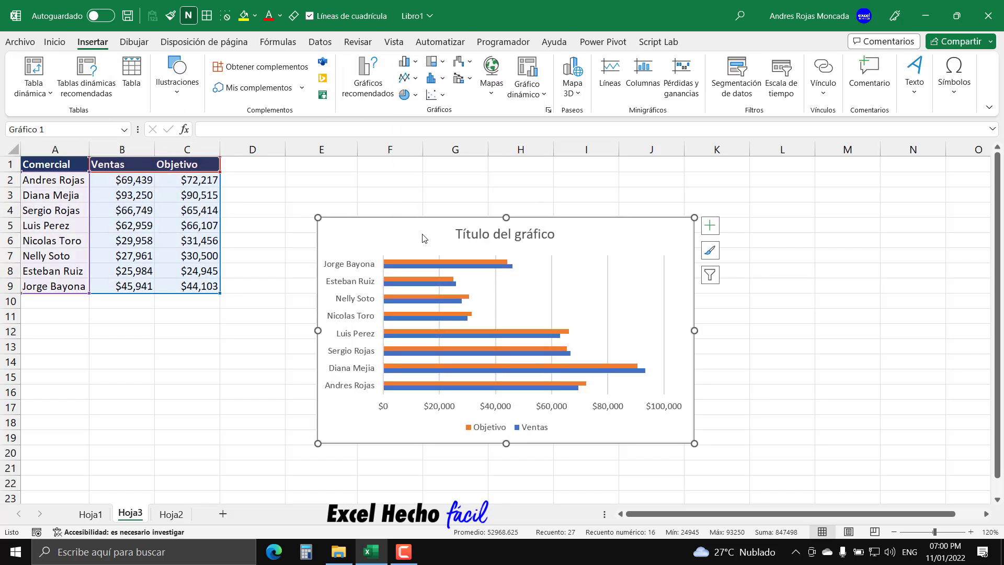
left_click_drag(422, 233, 563, 221)
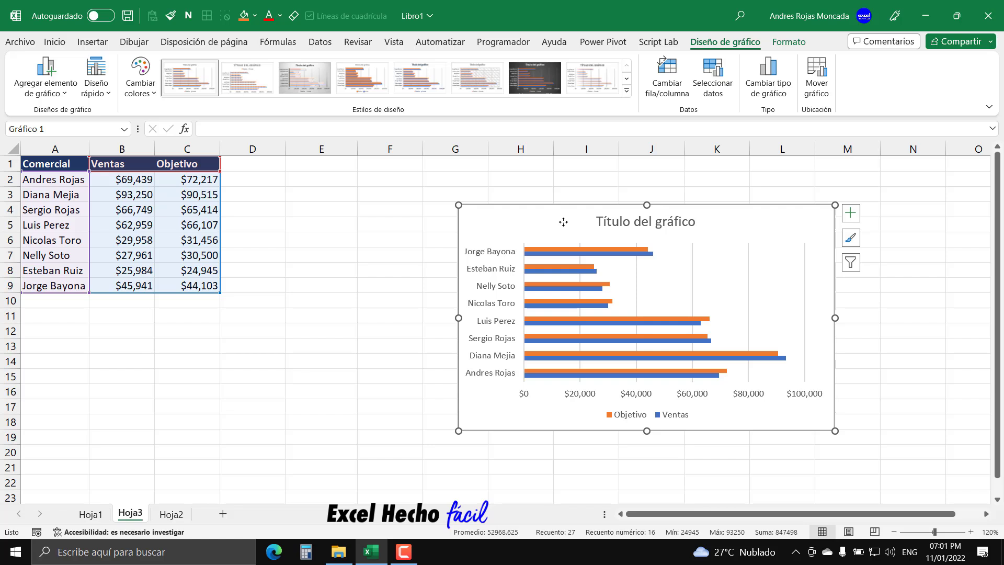
Enter the headers Variacion in D1 and Etiqueta in E1.
left_click(262, 168)
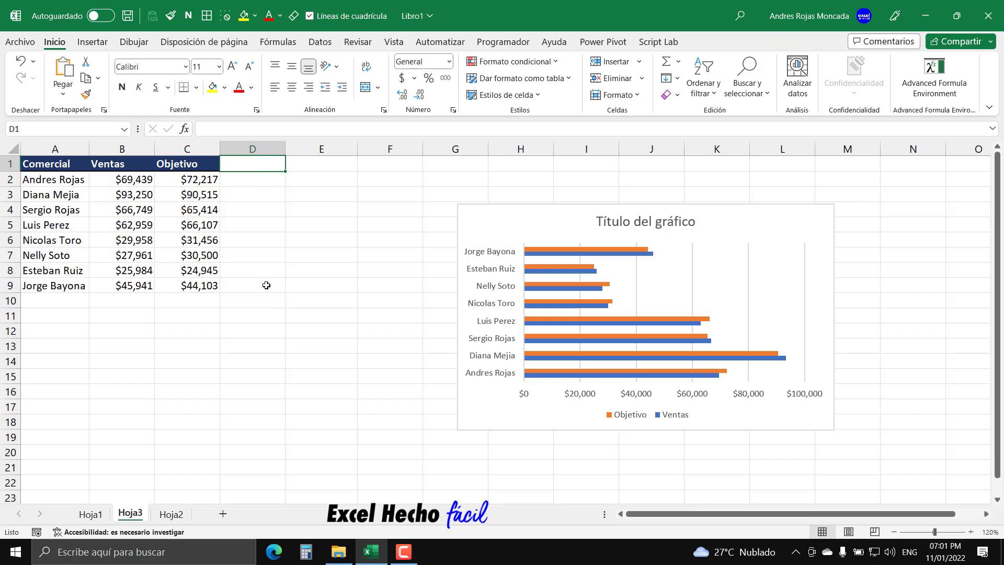
type("Variacion")
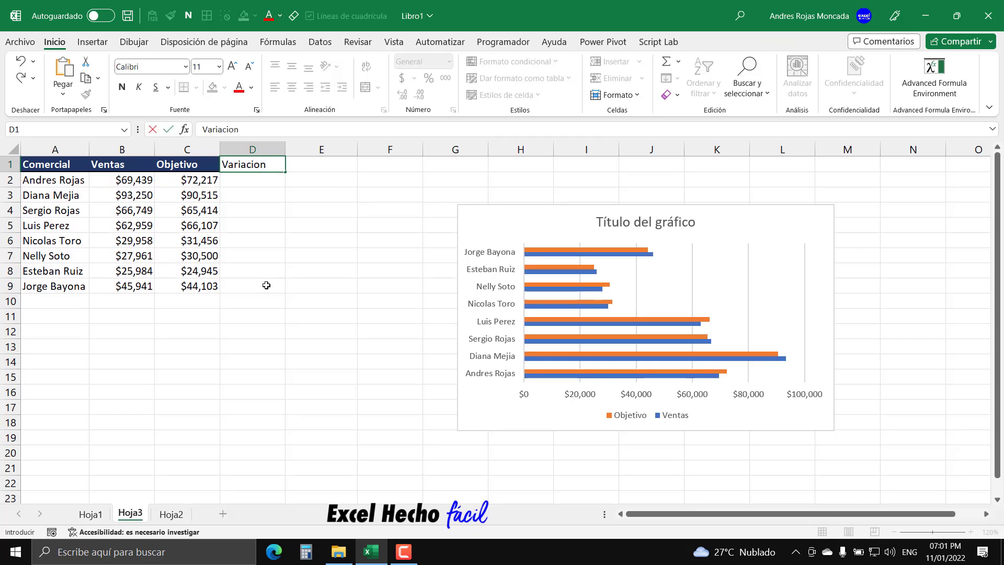
key("Tab")
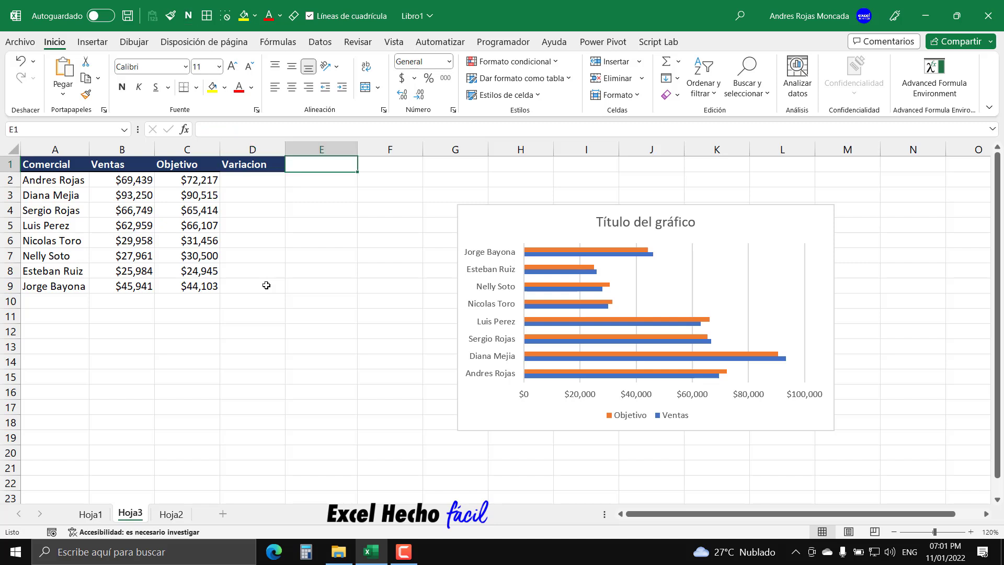
type("Etique")
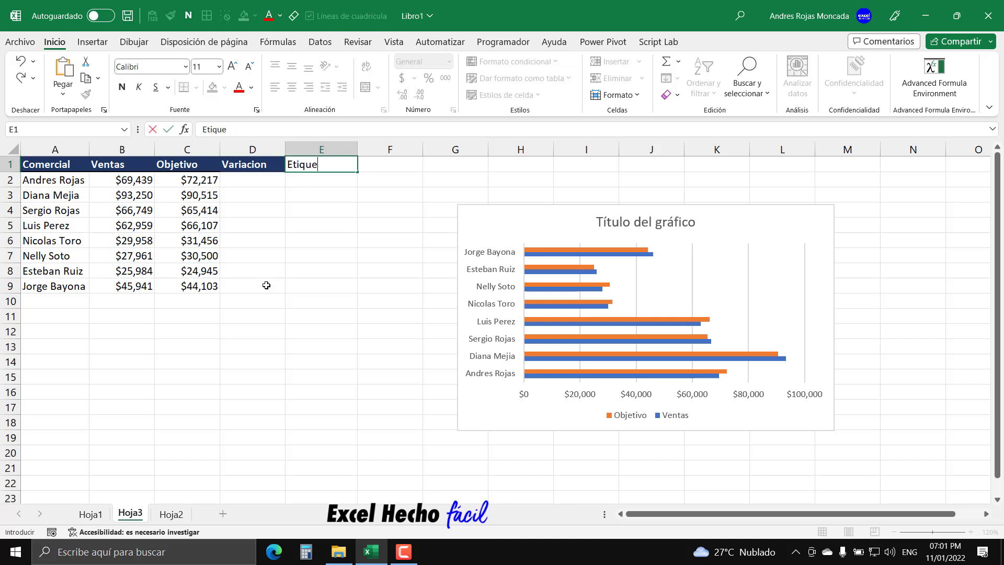
type("ta")
key("Return")
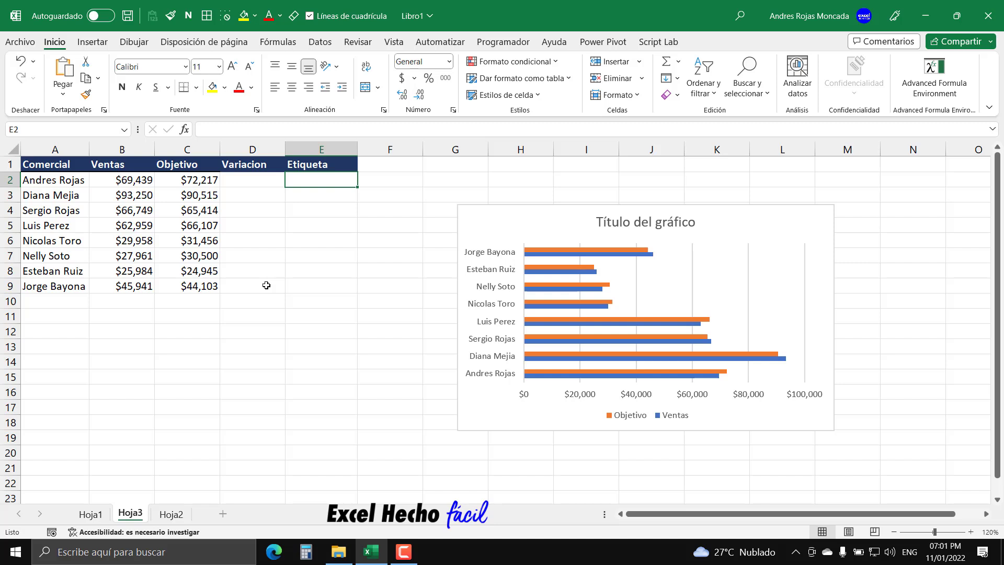
Copy the Objetivo header's dark-blue formatting onto D1:E1.
left_click(186, 165)
left_click(86, 94)
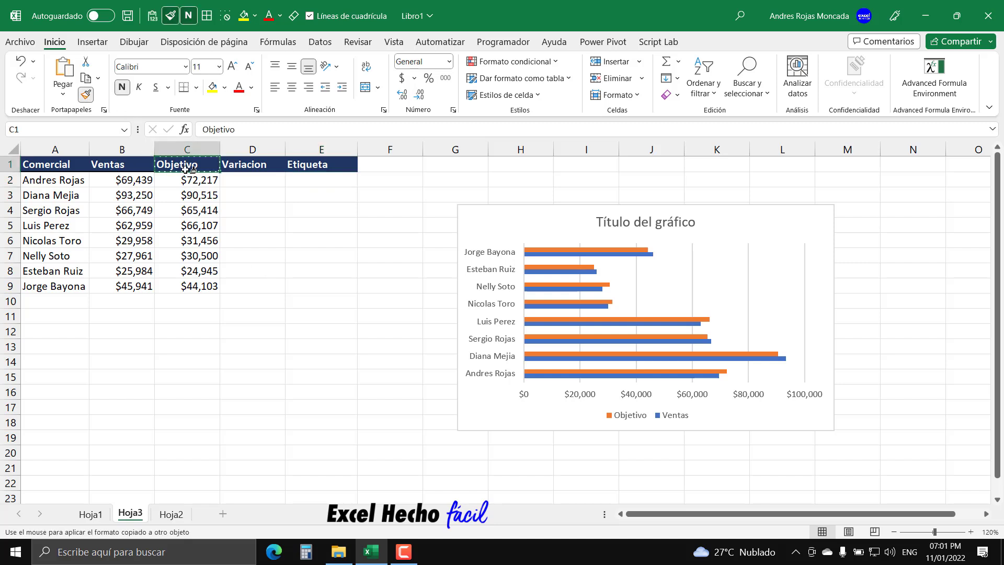
left_click_drag(250, 164, 337, 164)
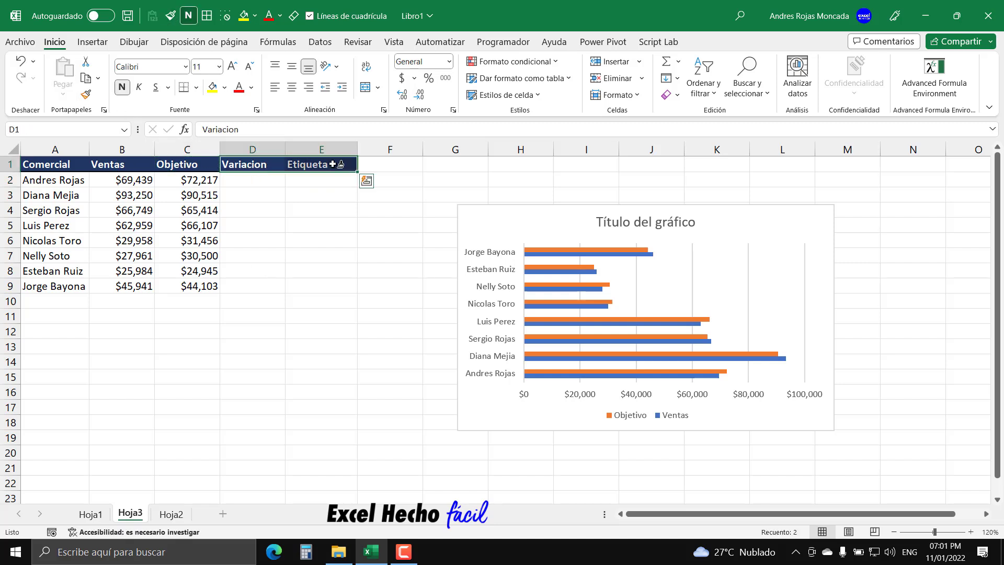
left_click(267, 180)
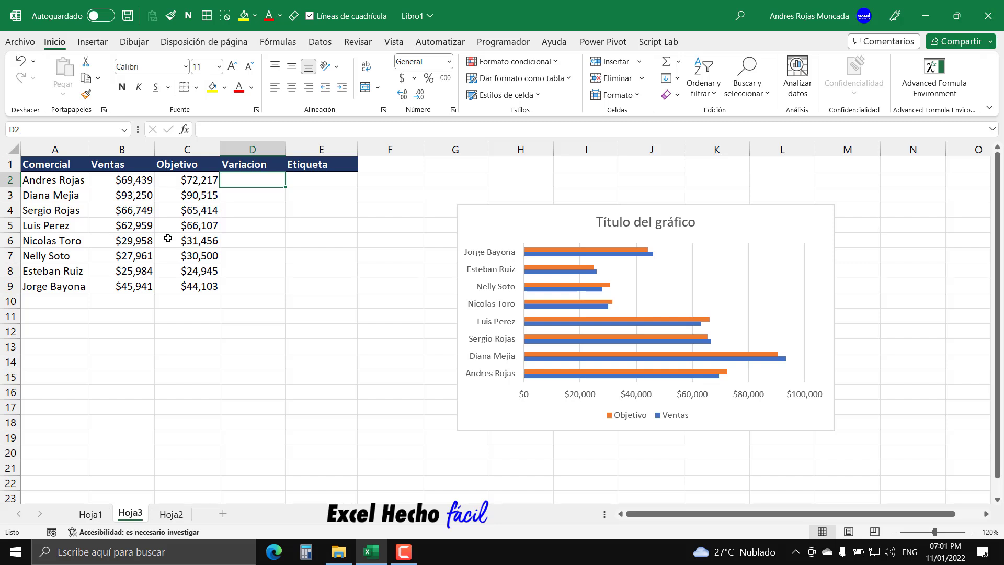
Enter =B2-C2 in D2 and fill it down through D9.
type("=")
key("Left")
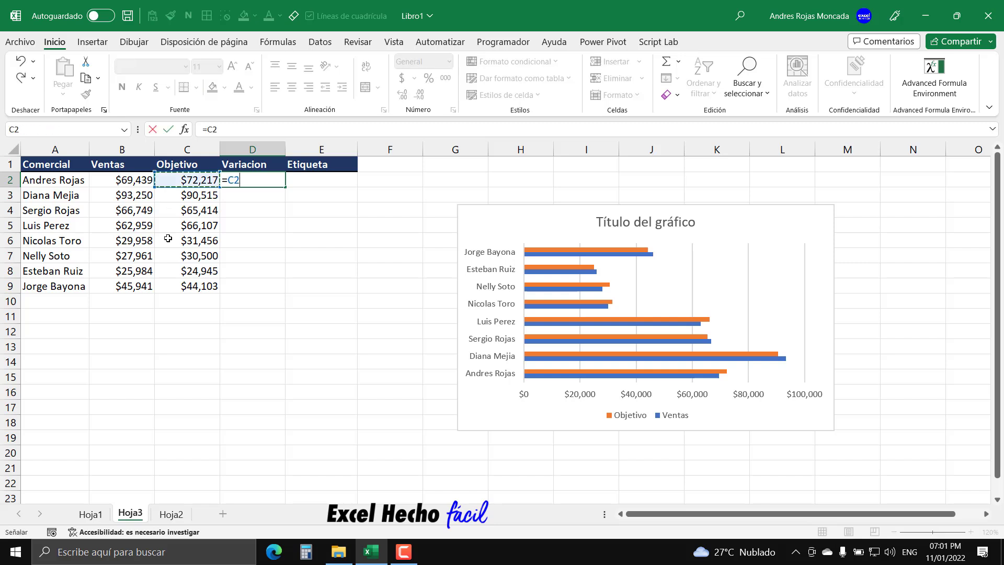
key("Left")
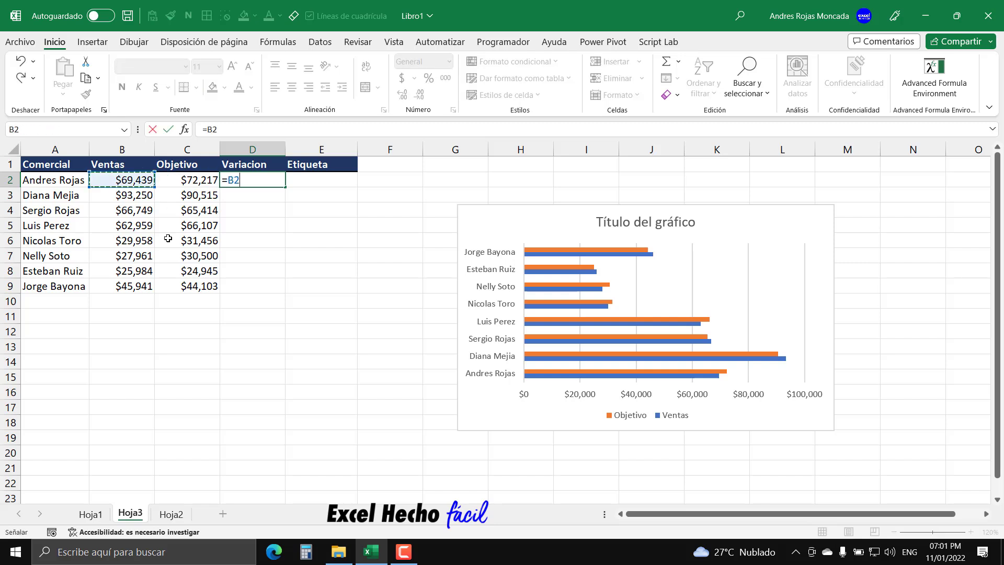
type("-")
key("Left")
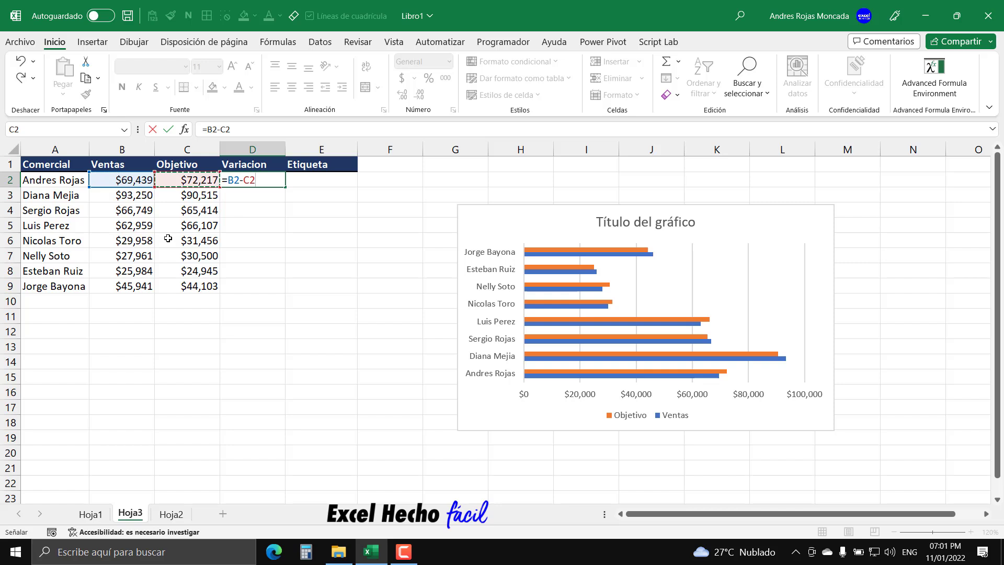
key("Return")
left_click(264, 180)
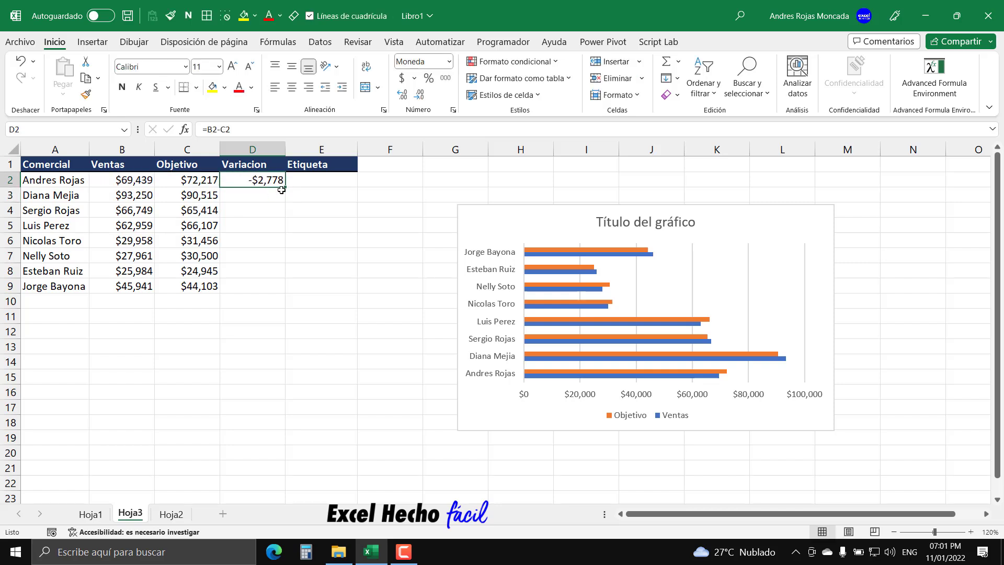
left_click_drag(282, 189, 282, 292)
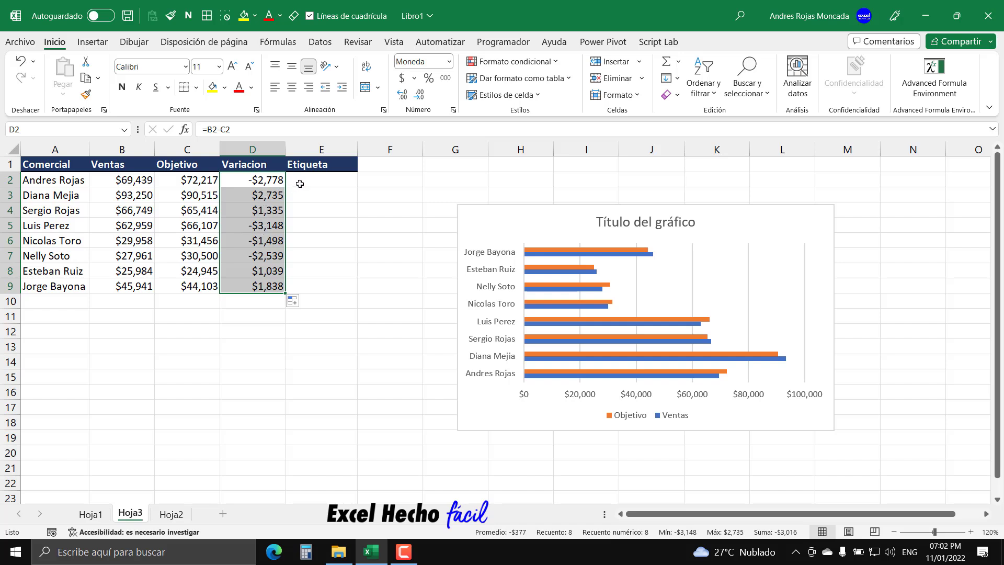
left_click(300, 183)
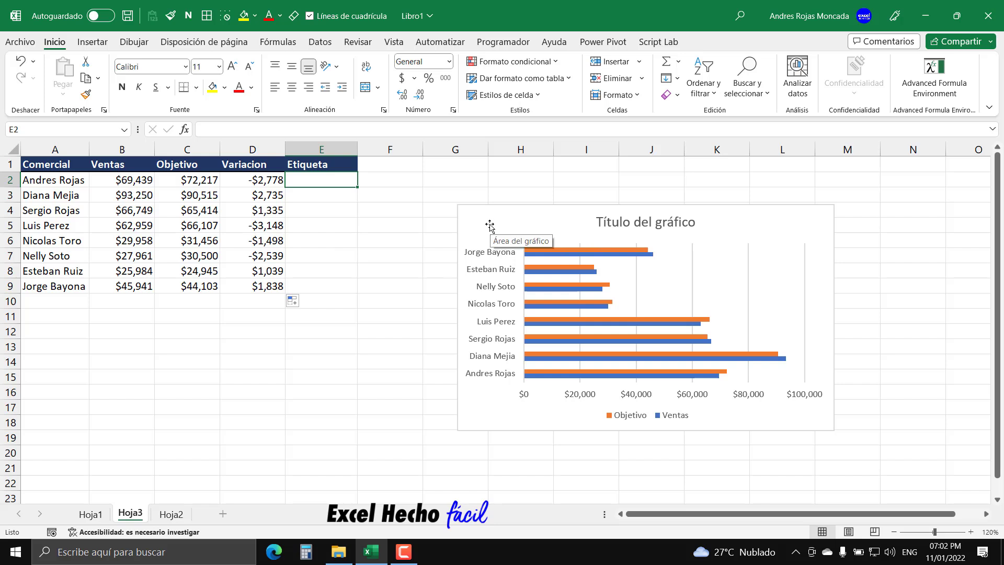
Move the chart nearer the table, widen it, and delete its title.
left_click_drag(490, 225, 456, 174)
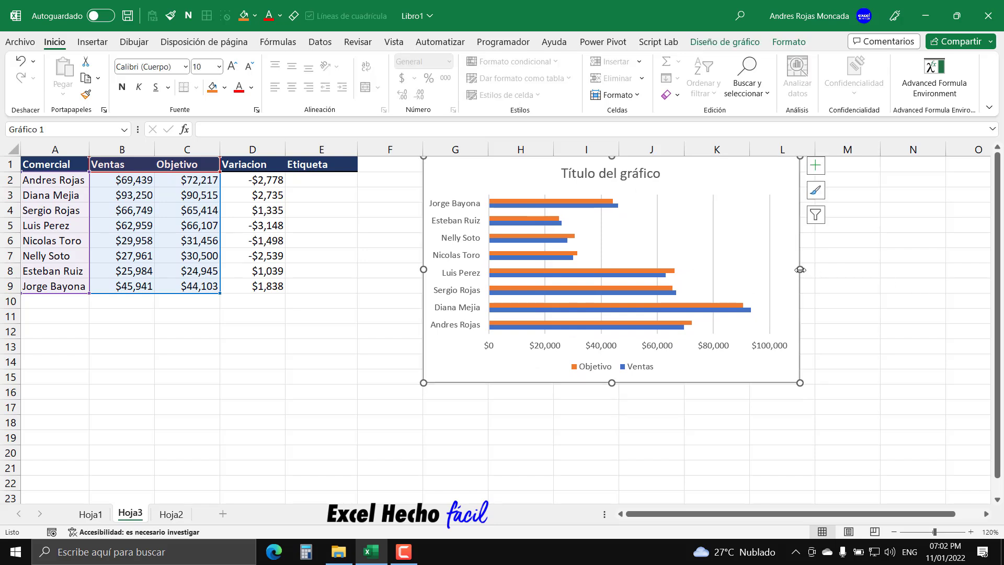
left_click_drag(800, 269, 880, 269)
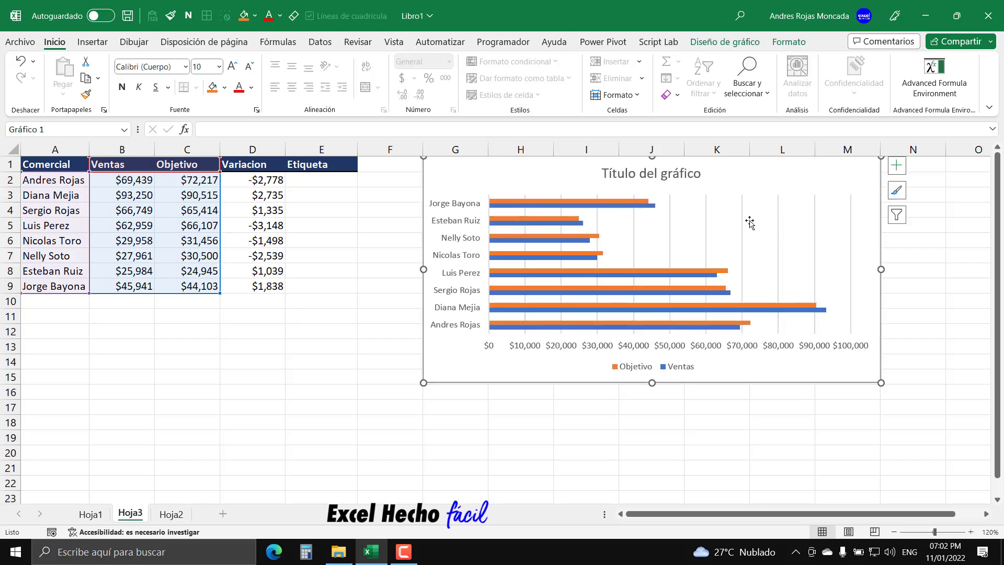
left_click(682, 178)
key("Delete")
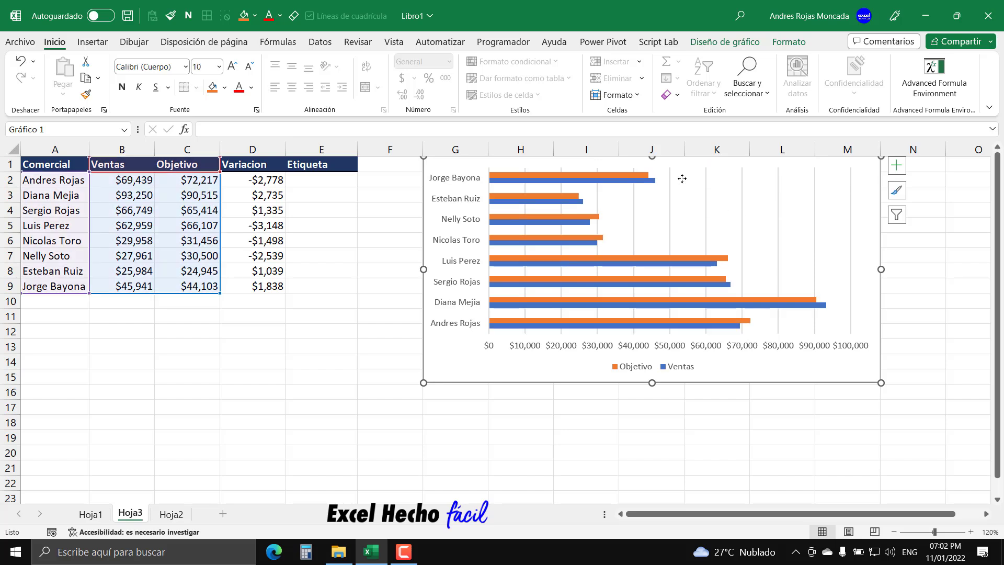
Delete the chart legend, the dollar value axis and the vertical gridlines.
left_click(673, 370)
key("Delete")
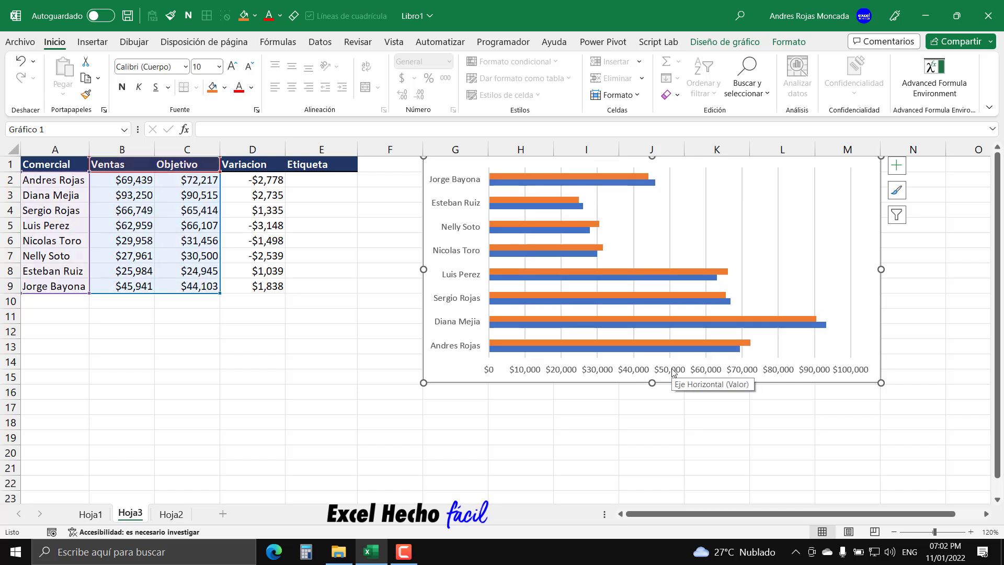
left_click(674, 371)
key("Delete")
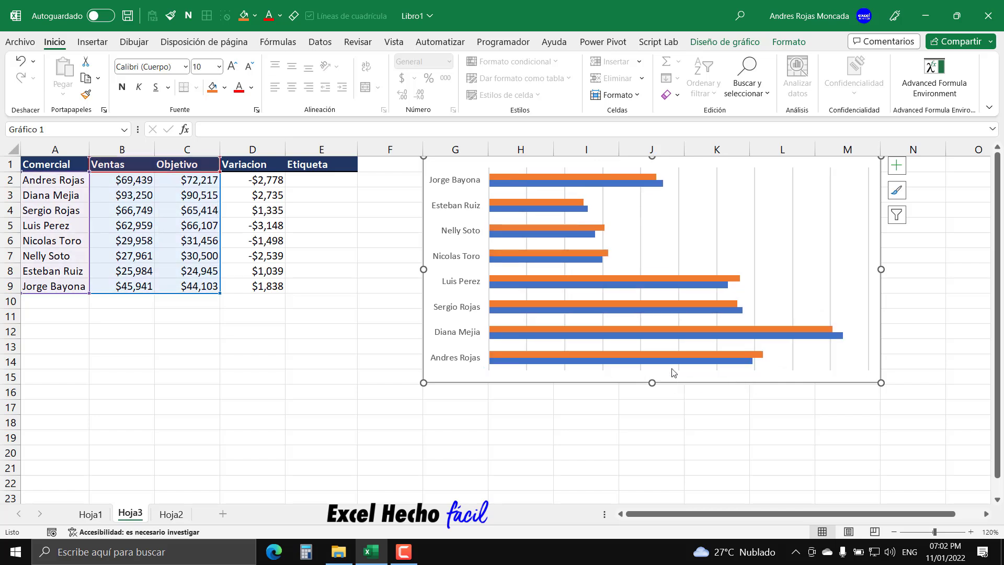
left_click(716, 242)
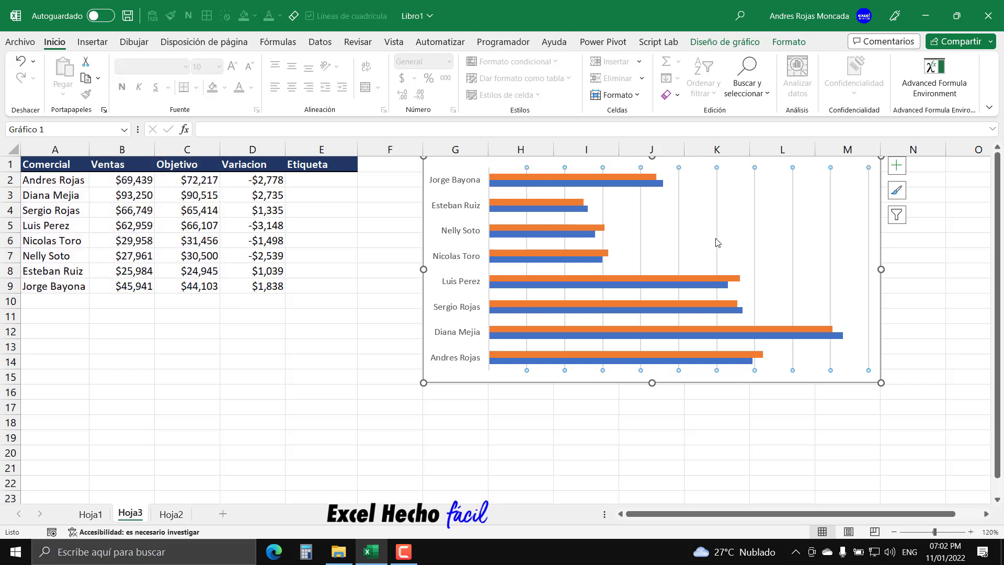
key("Delete")
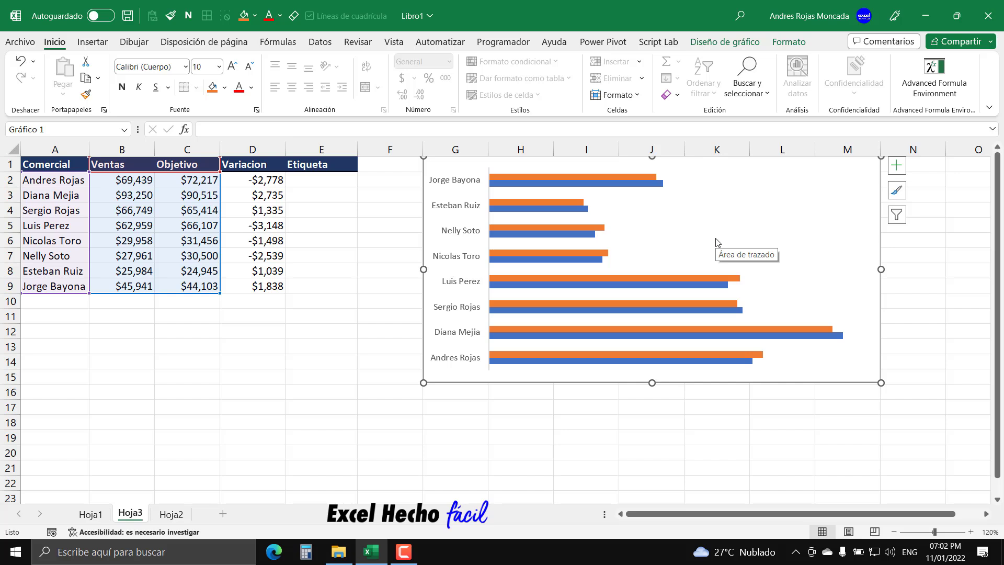
Set the chart's salesperson name labels to Futura PT Book Italic, size 8.
left_click(461, 210)
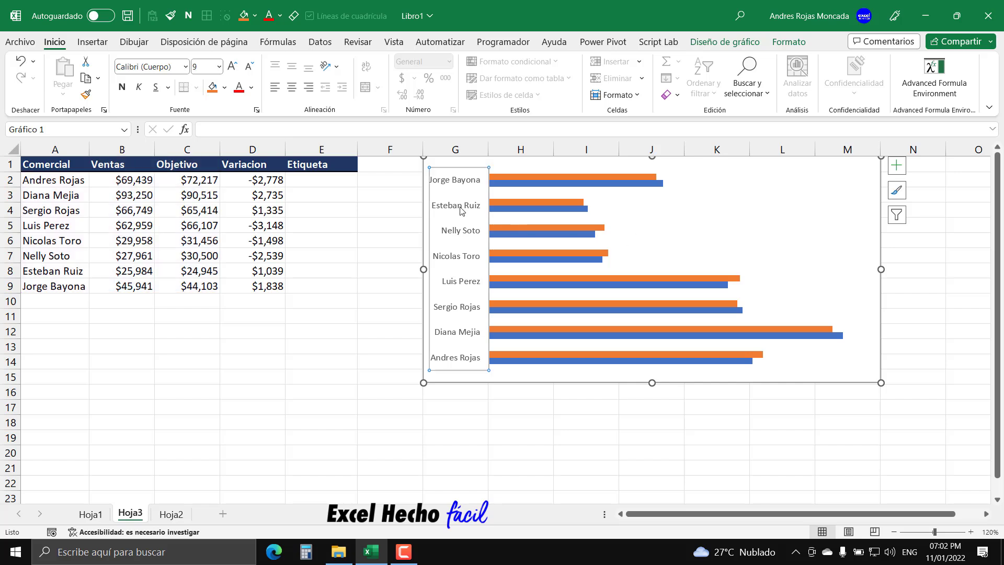
left_click(187, 68)
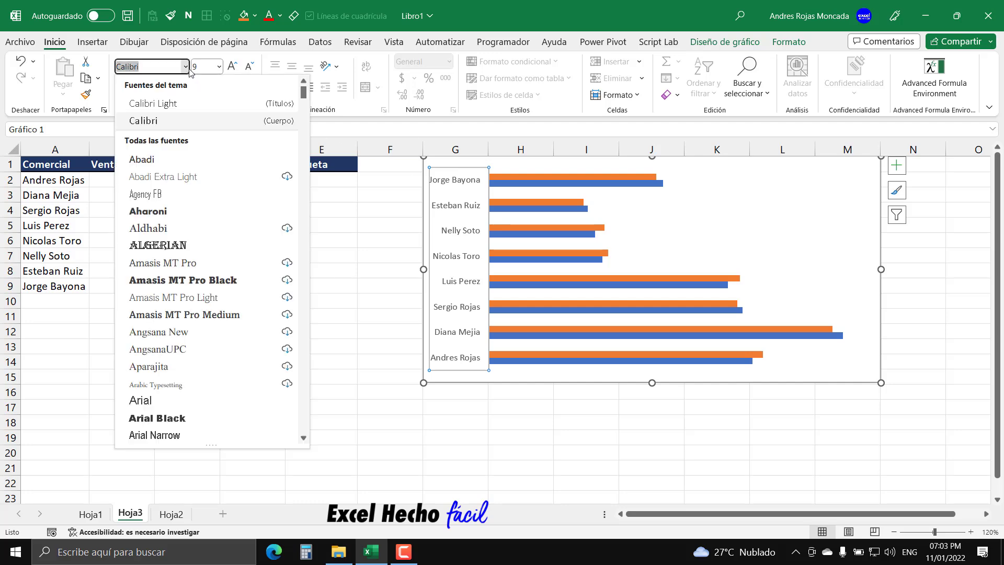
scroll(204, 297, "down", 5)
scroll(204, 297, "down", 8)
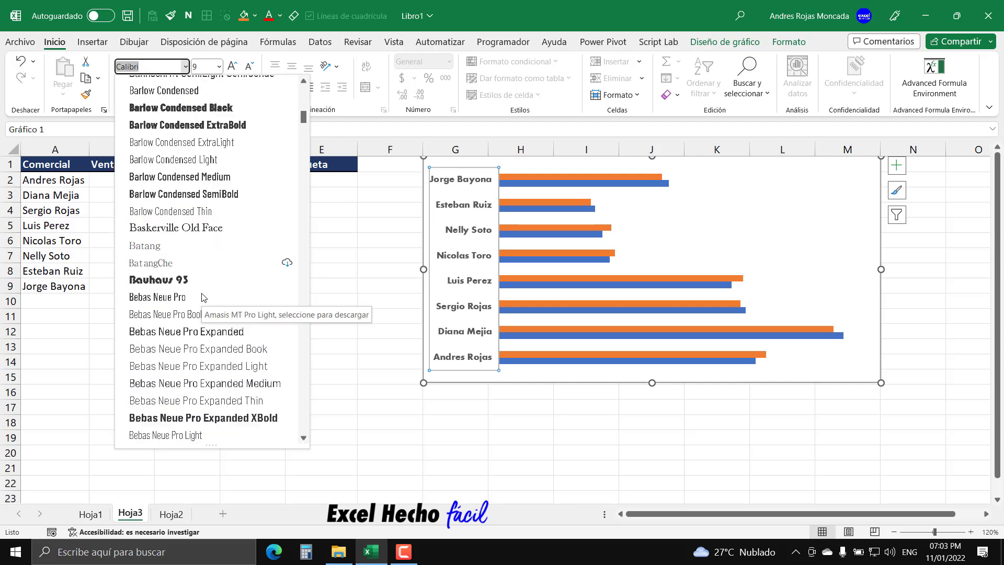
scroll(204, 297, "down", 7)
scroll(204, 297, "down", 7)
scroll(204, 297, "down", 2)
scroll(204, 297, "down", 4)
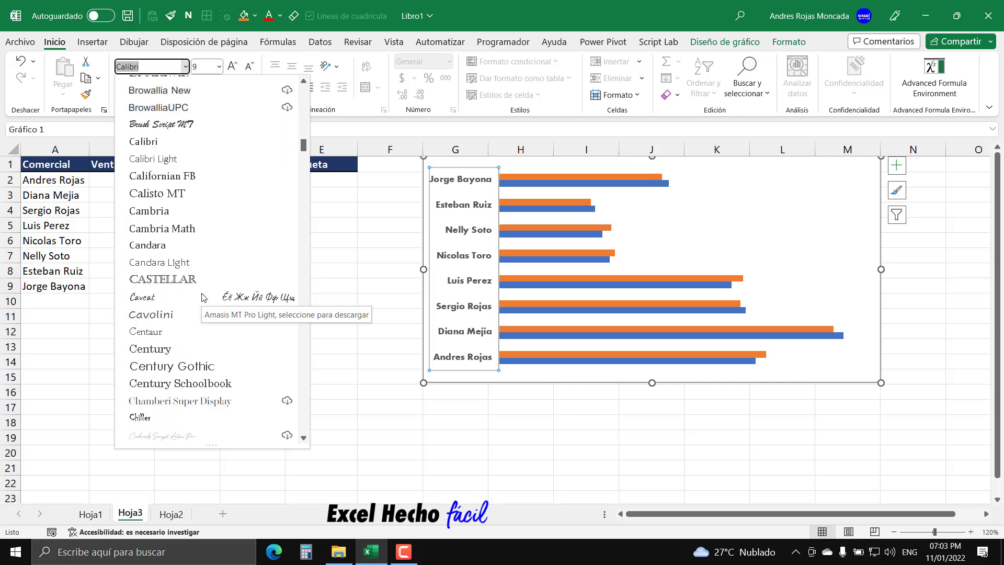
scroll(204, 297, "down", 6)
scroll(204, 297, "down", 1)
scroll(204, 297, "down", 6)
scroll(204, 297, "down", 1)
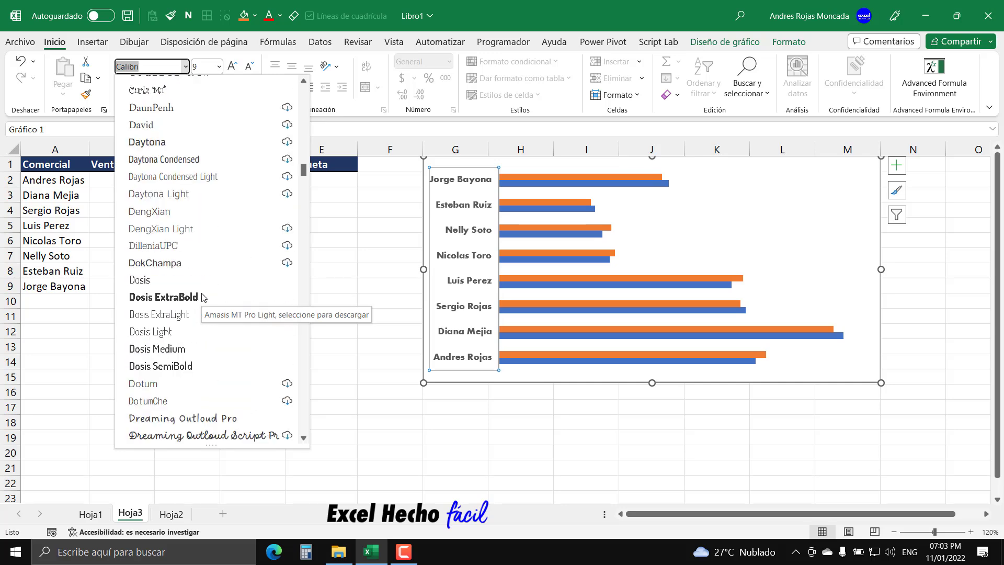
scroll(203, 297, "down", 6)
scroll(204, 297, "down", 7)
scroll(204, 296, "down", 8)
scroll(203, 297, "down", 8)
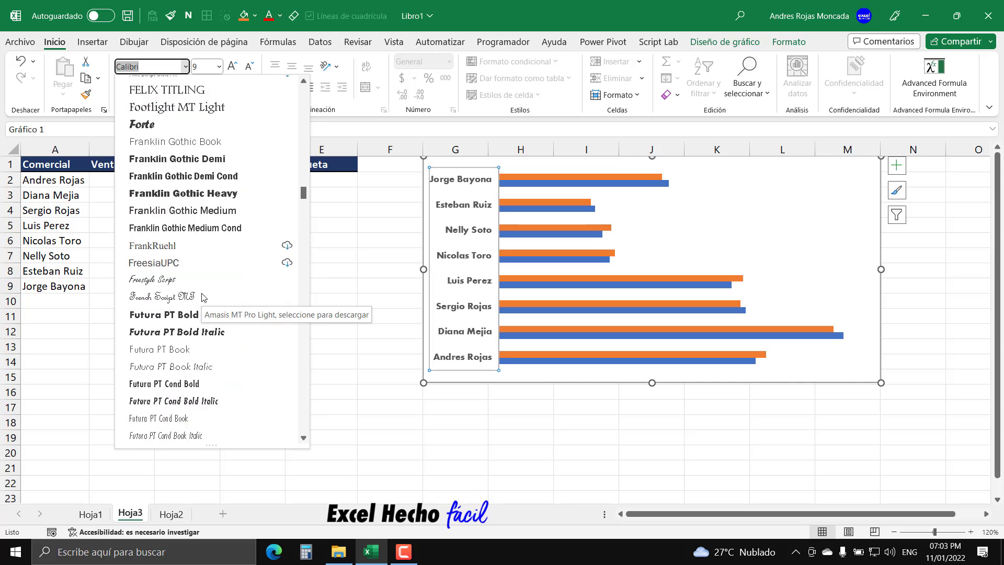
scroll(204, 297, "down", 2)
scroll(203, 297, "down", 2)
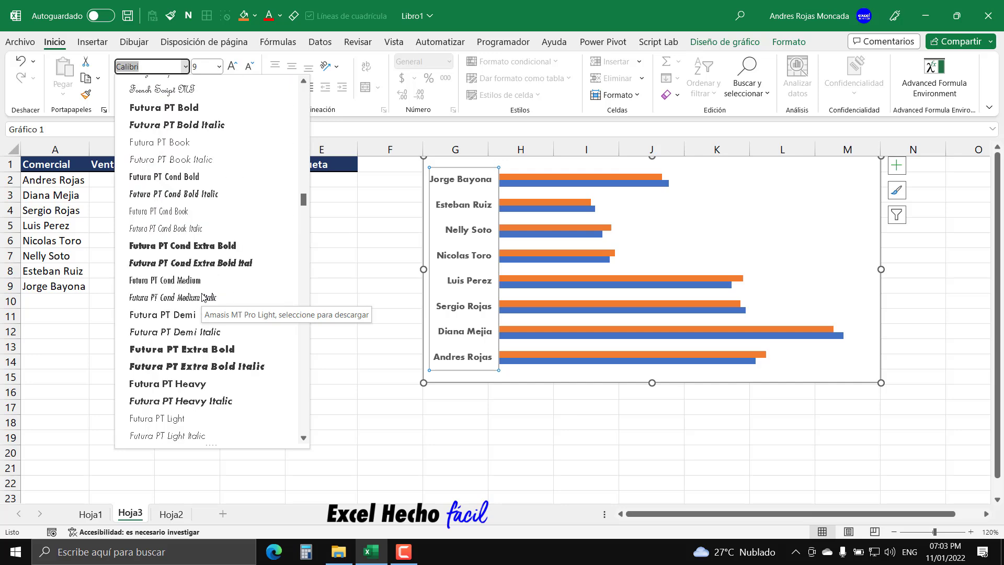
scroll(216, 246, "up", 1)
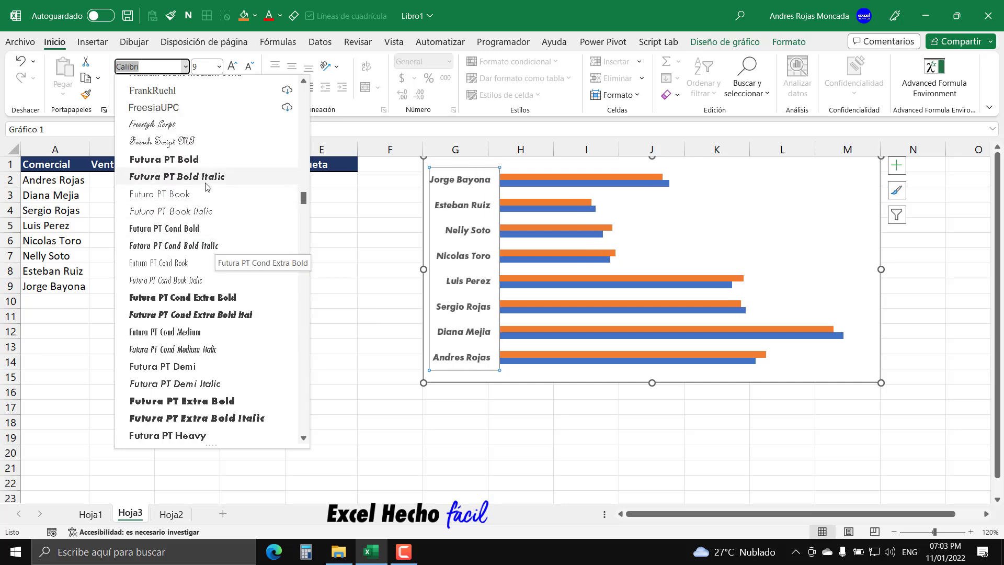
left_click(180, 215)
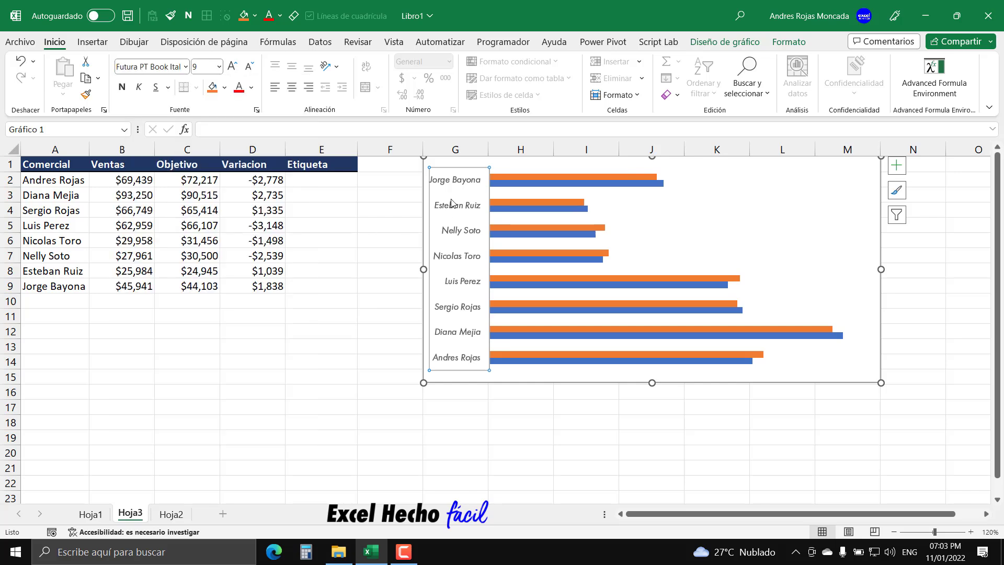
left_click(249, 66)
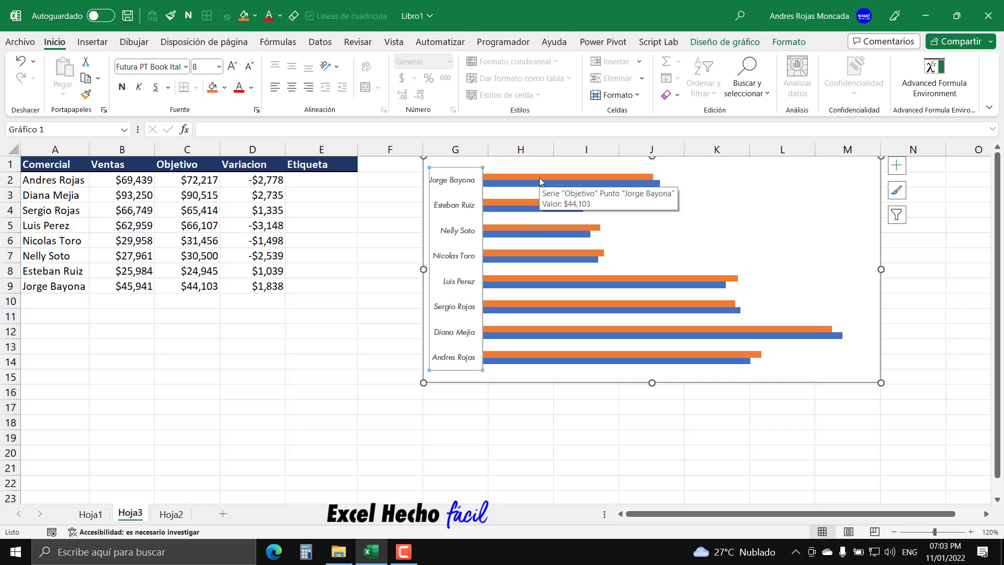
Open Format Chart Area and select the Objetivo and Ventas bar series.
left_click(678, 164)
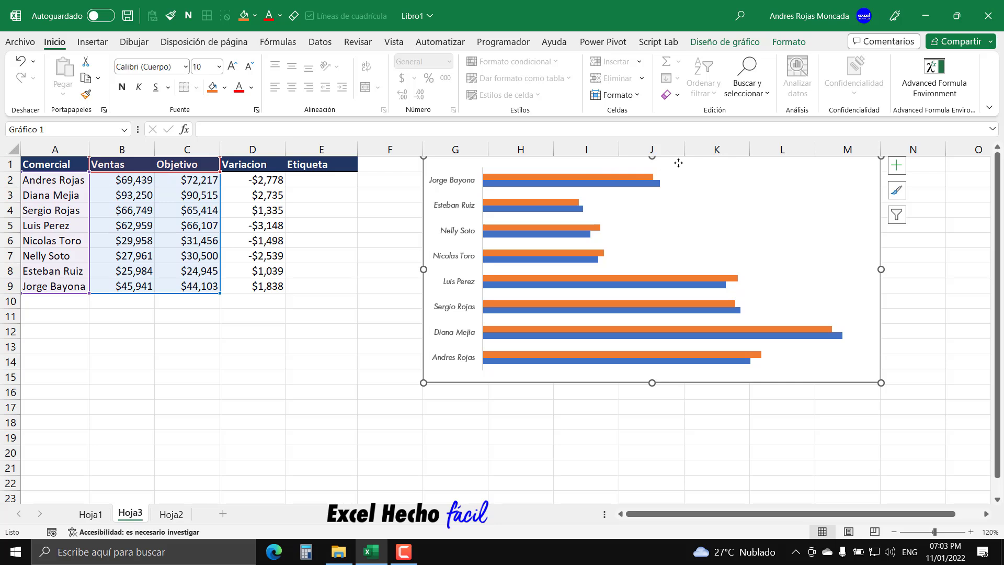
double_click(678, 164)
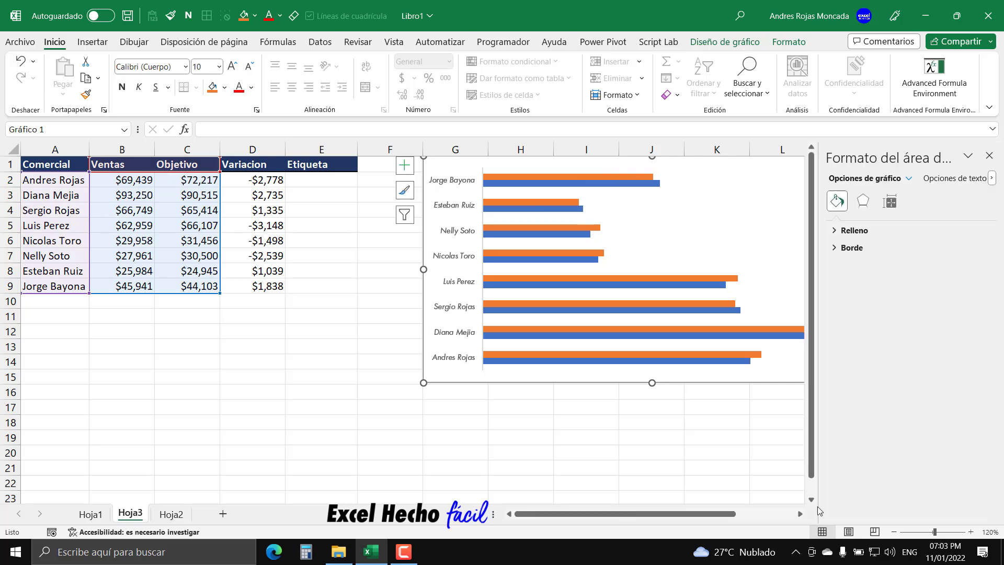
left_click(800, 514)
left_click(800, 514)
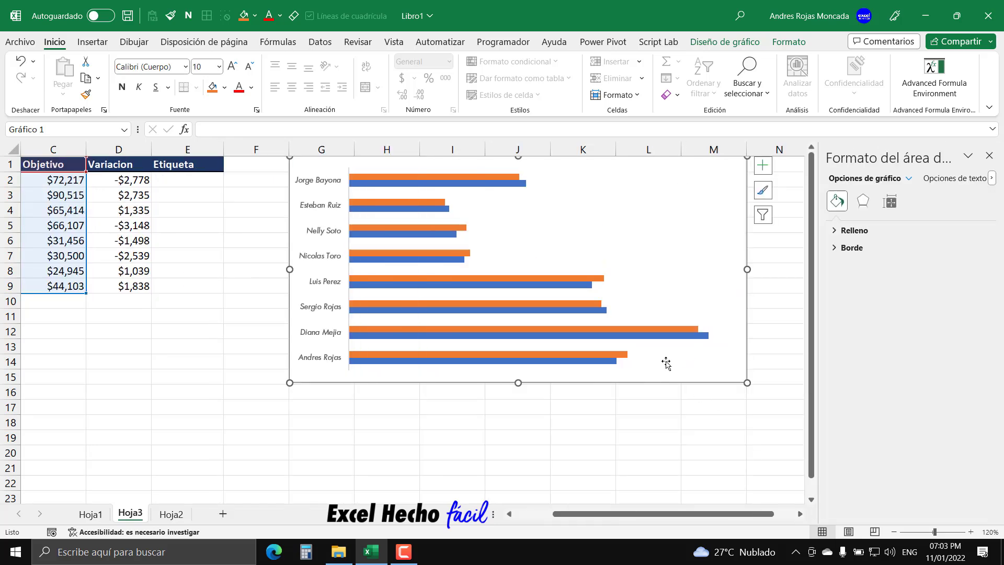
left_click(511, 178)
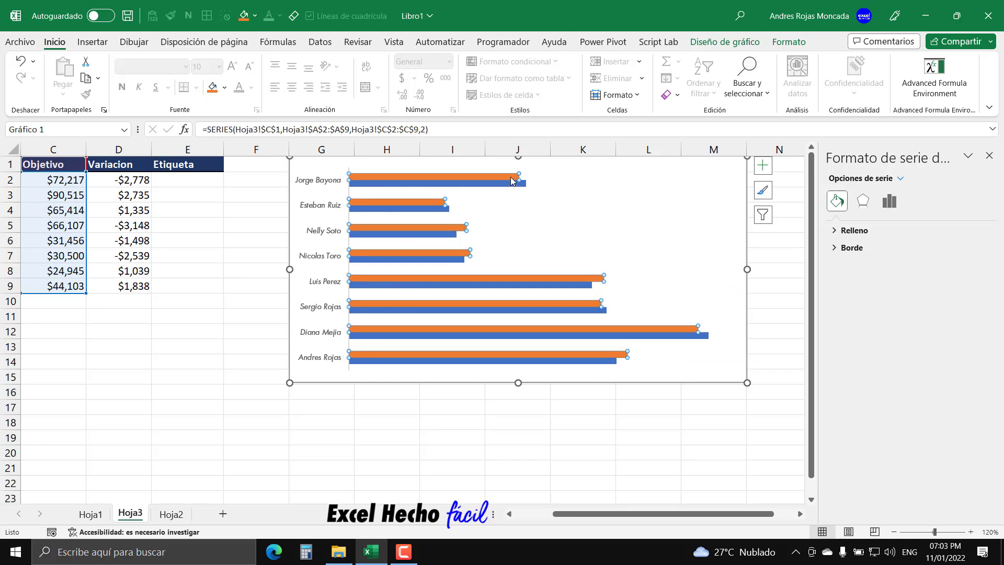
left_click_drag(580, 514, 542, 514)
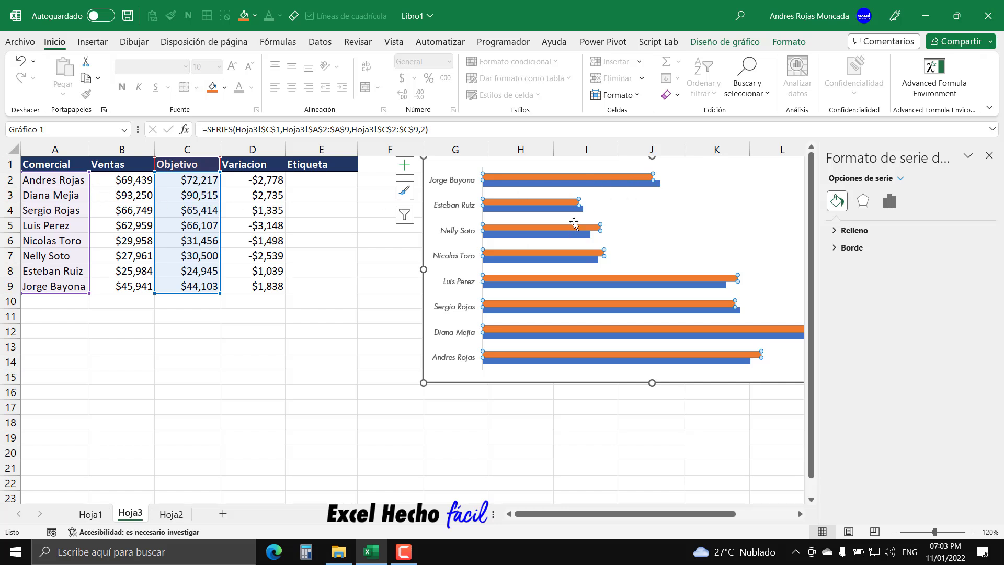
left_click(625, 186)
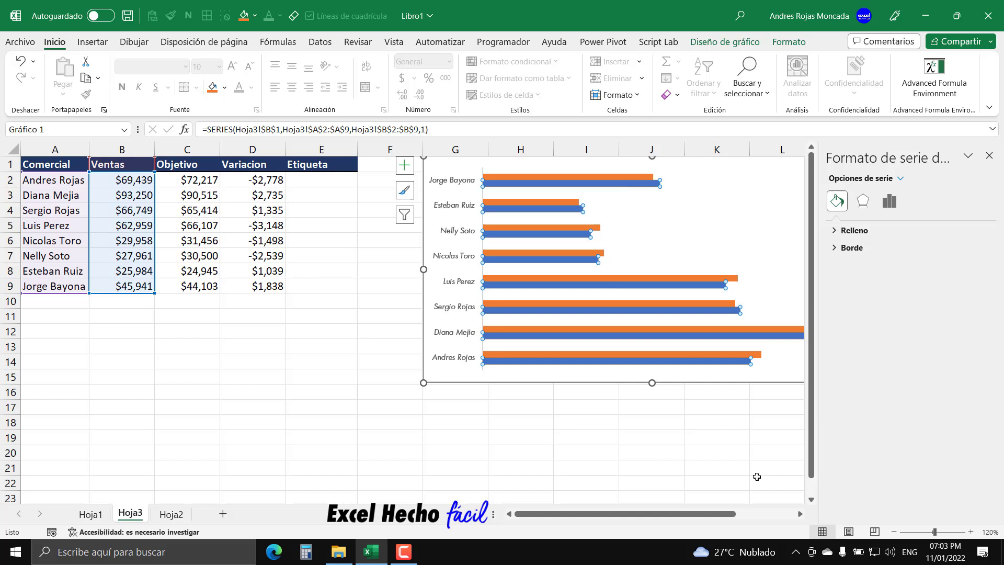
left_click(800, 514)
left_click(799, 514)
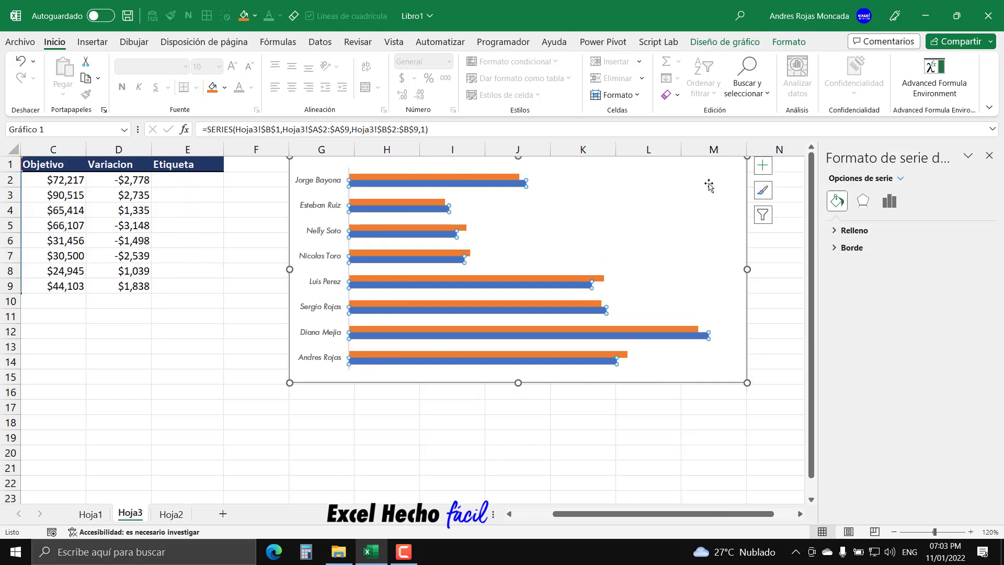
Bring up the chart area's shortcut menu.
right_click(704, 167)
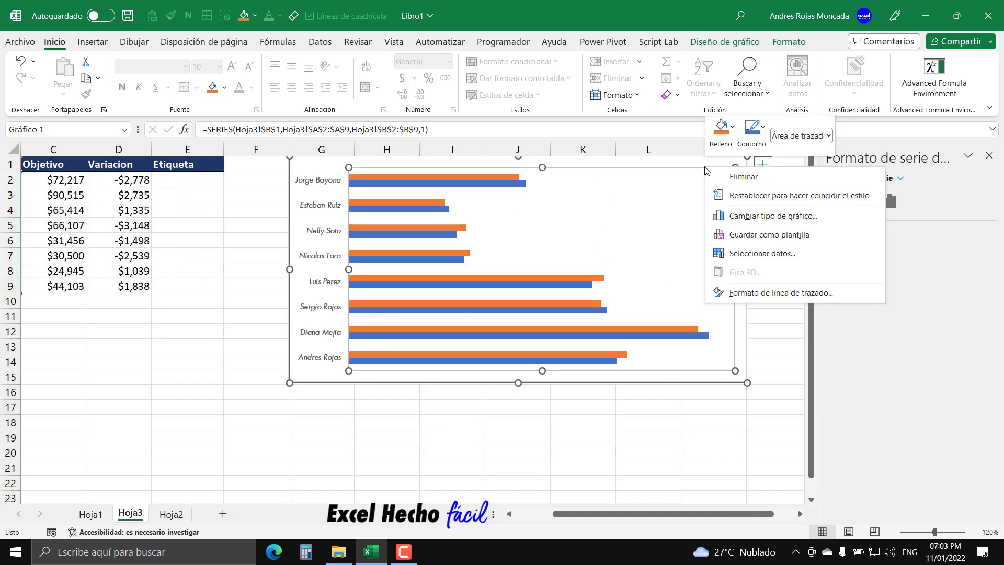
left_click(703, 163)
left_click(703, 164)
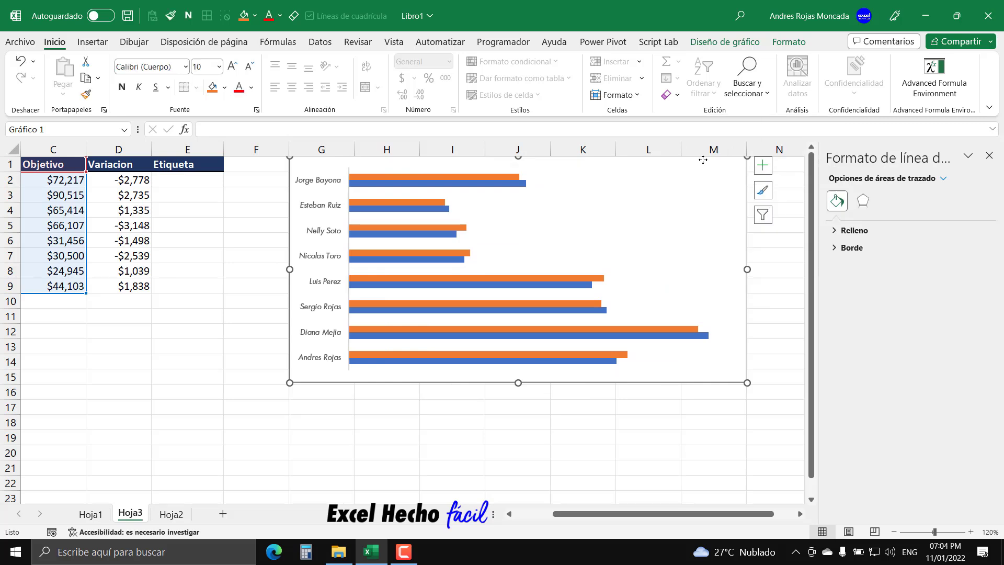
right_click(705, 162)
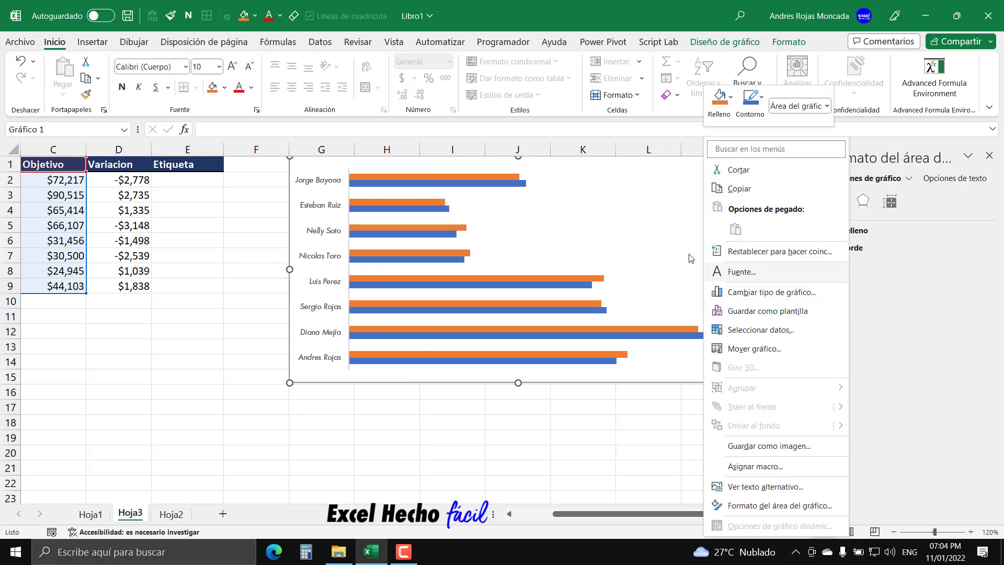
left_click(642, 201)
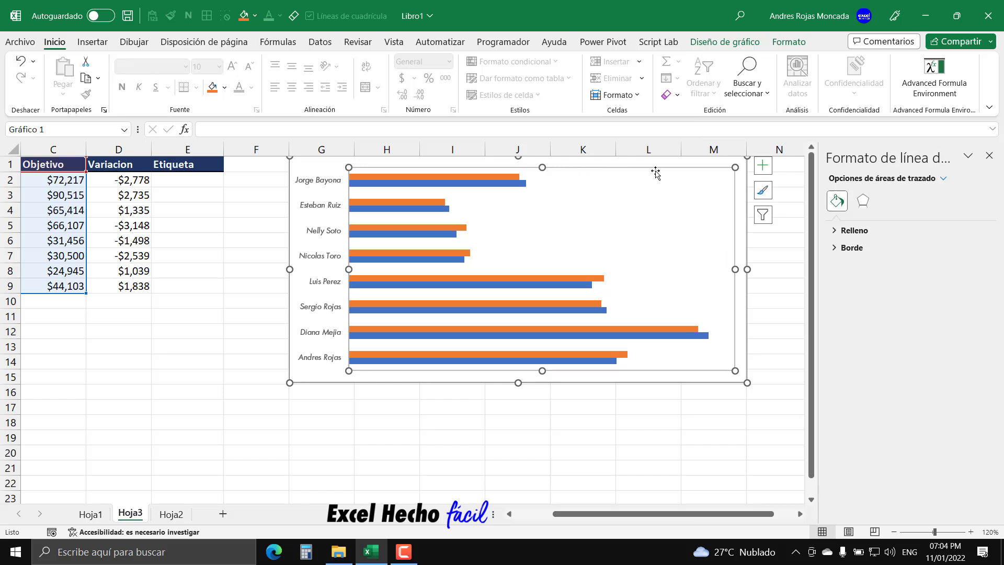
left_click(737, 224)
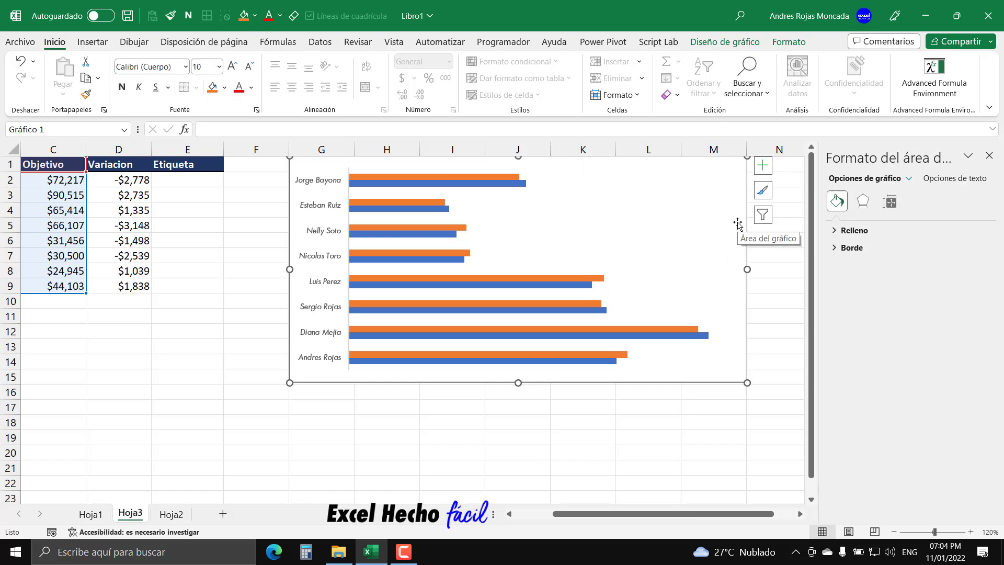
right_click(734, 165)
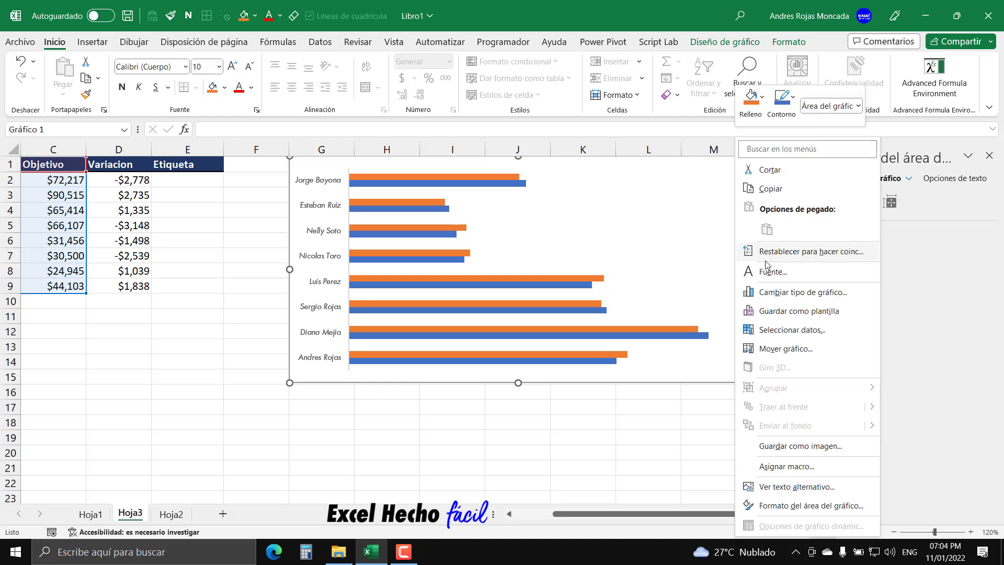
In Select Data Source, move Ventas below Objetivo and apply the new series order.
left_click(770, 330)
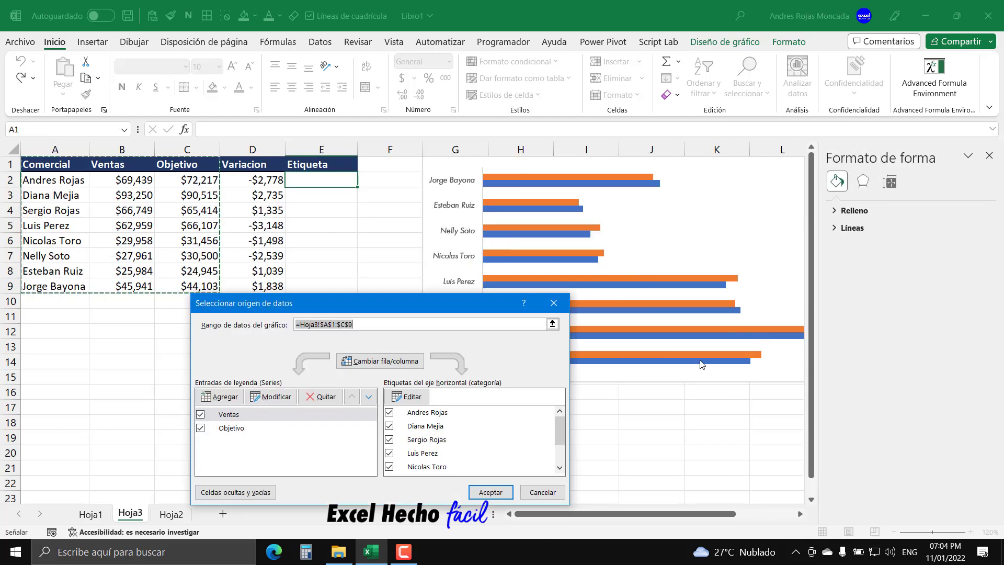
left_click_drag(406, 308, 516, 199)
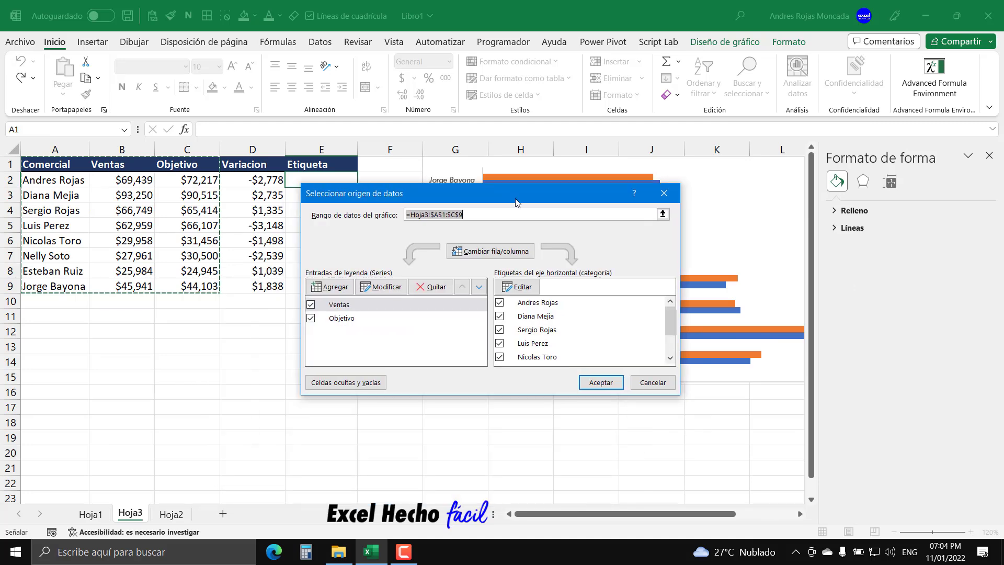
left_click(339, 305)
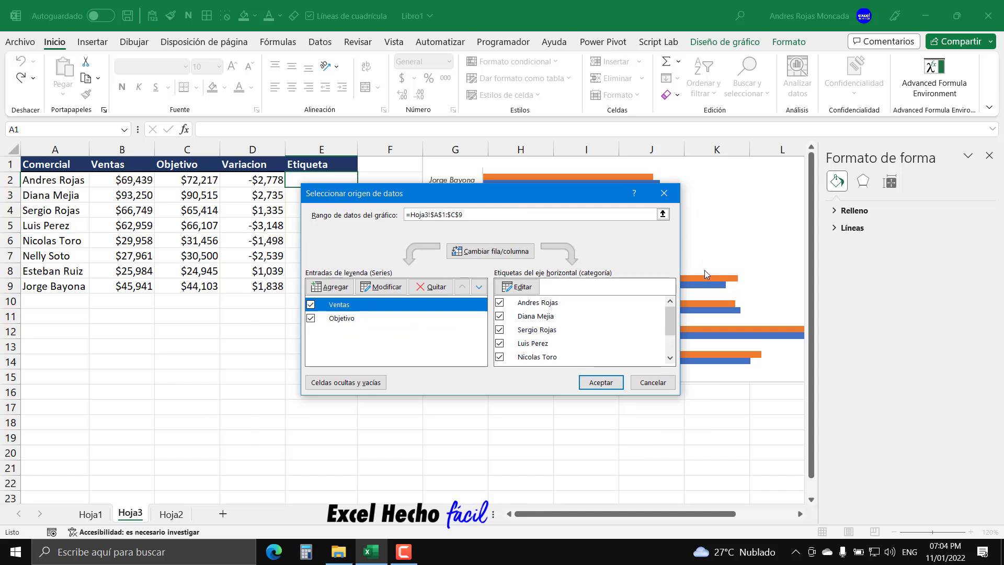
left_click(477, 287)
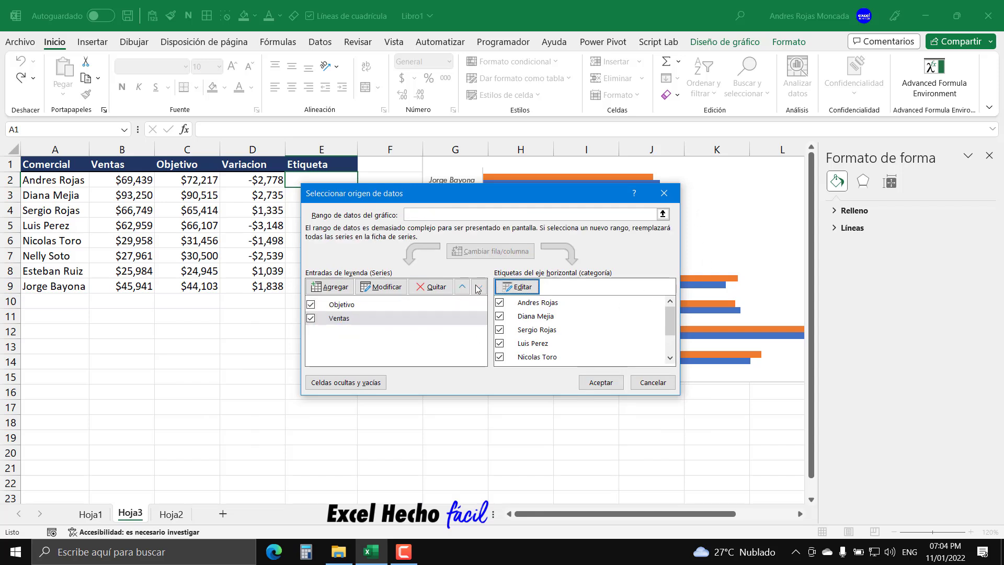
left_click(601, 382)
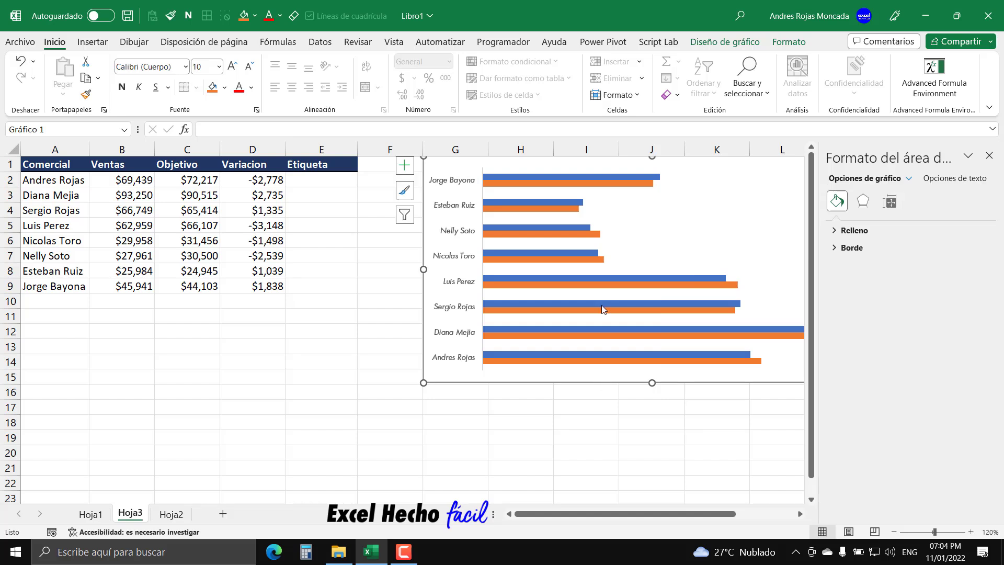
left_click(602, 177)
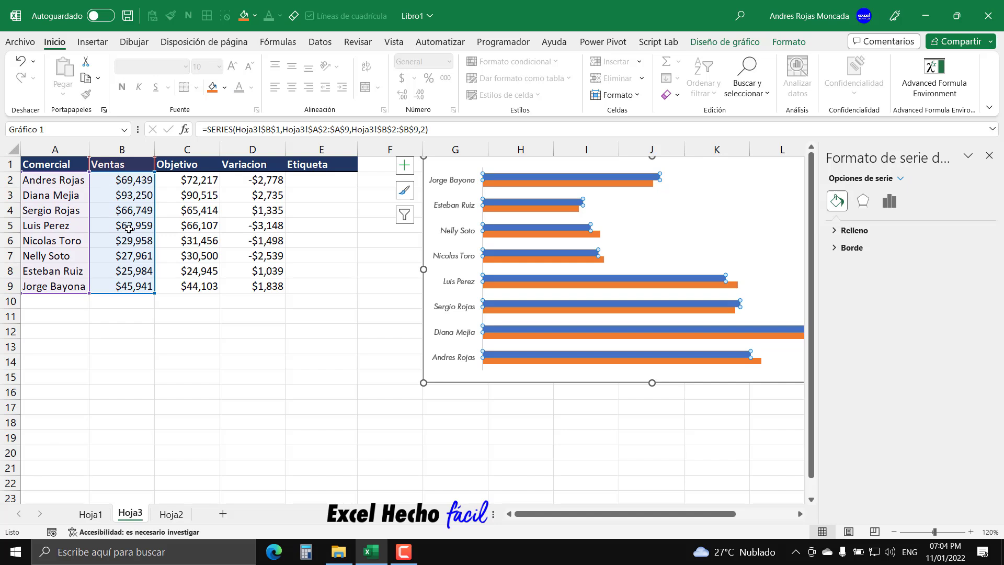
Widen the formatting pane, scroll the chart into view, and select the Ventas series.
left_click(575, 185)
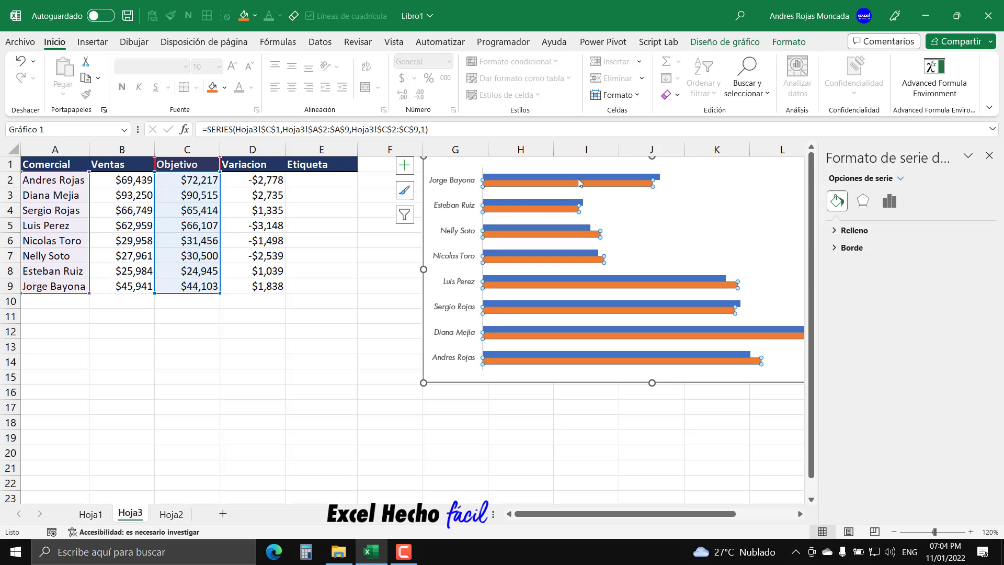
left_click(578, 178)
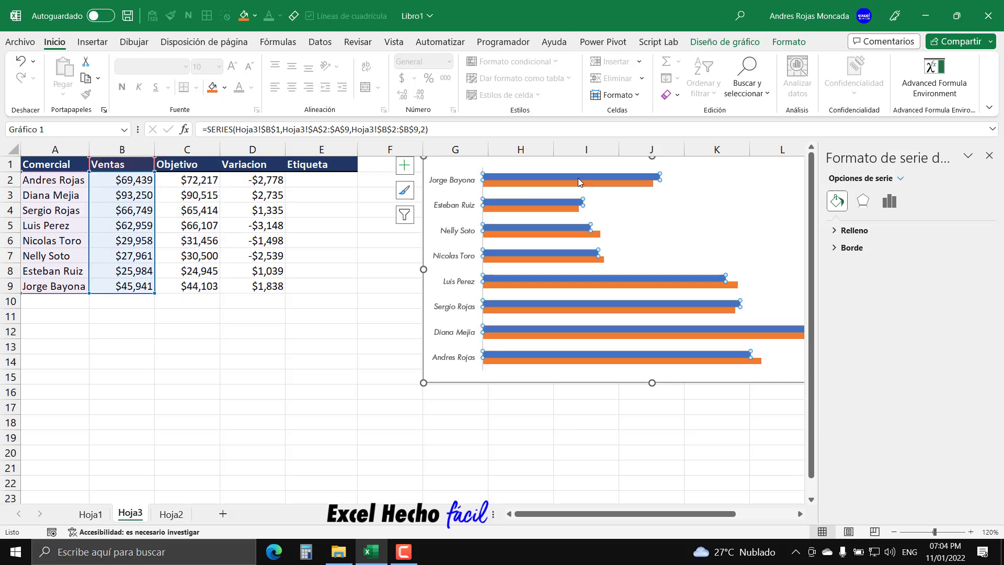
left_click(682, 160)
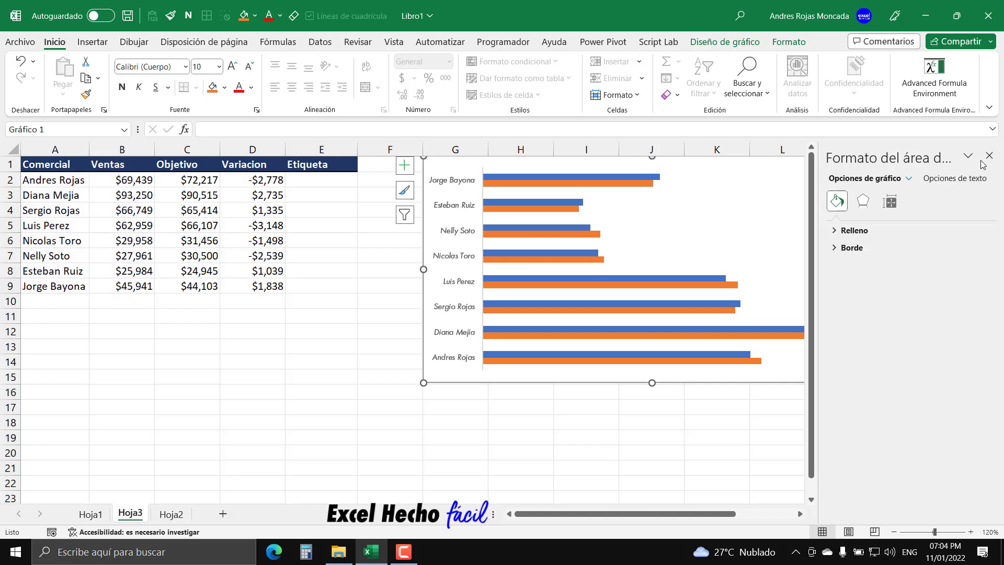
left_click_drag(815, 347, 781, 347)
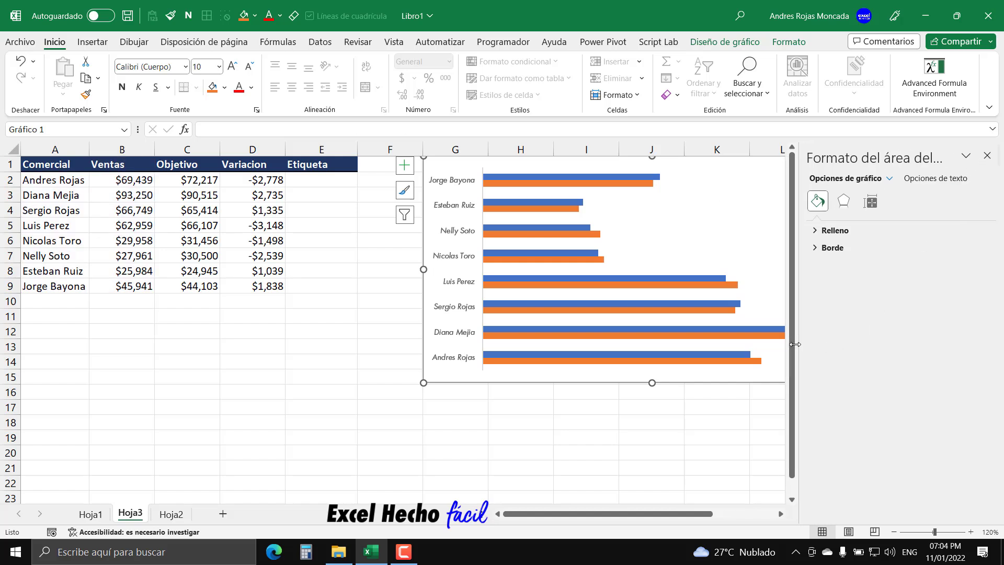
left_click(766, 513)
left_click(766, 513)
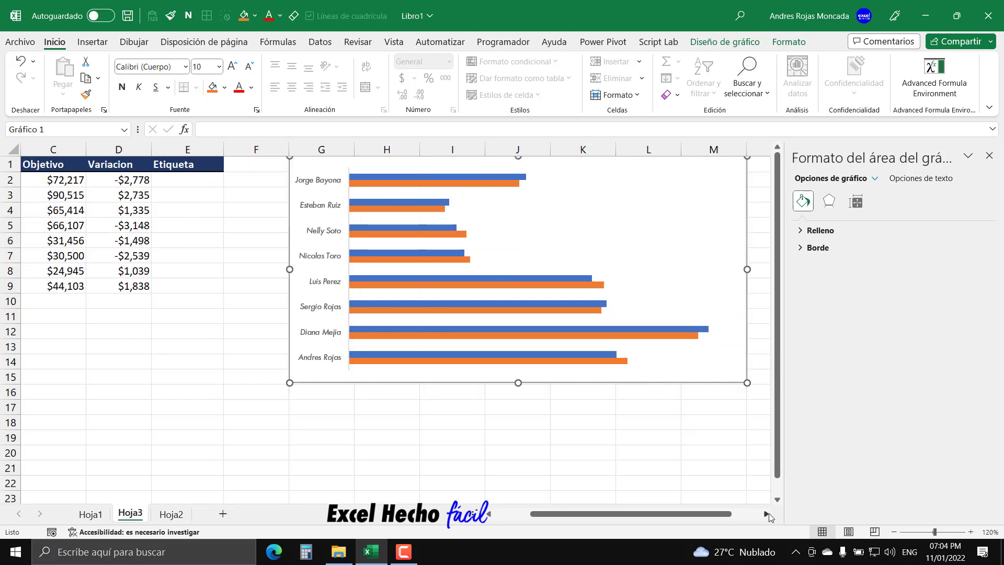
left_click(766, 514)
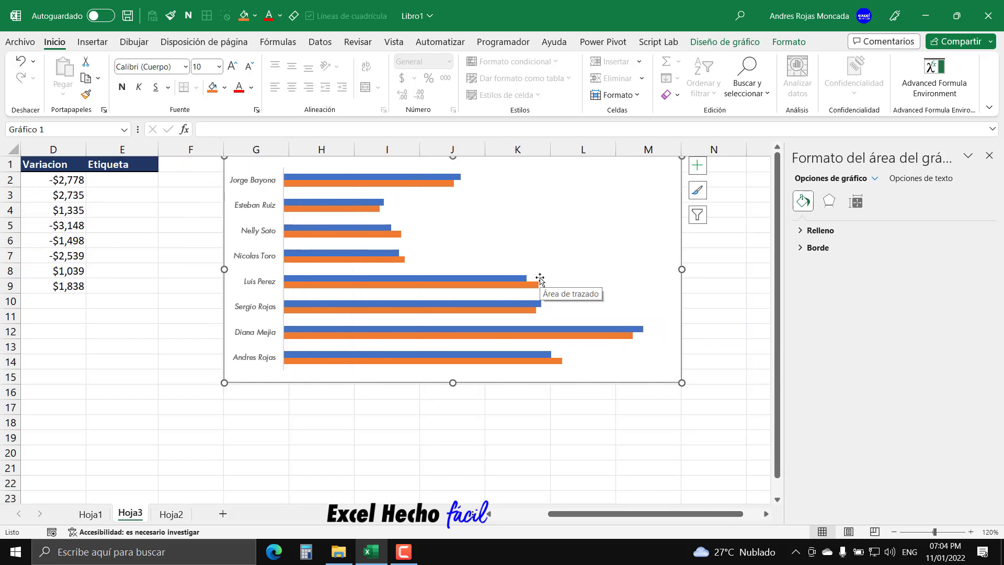
left_click(444, 178)
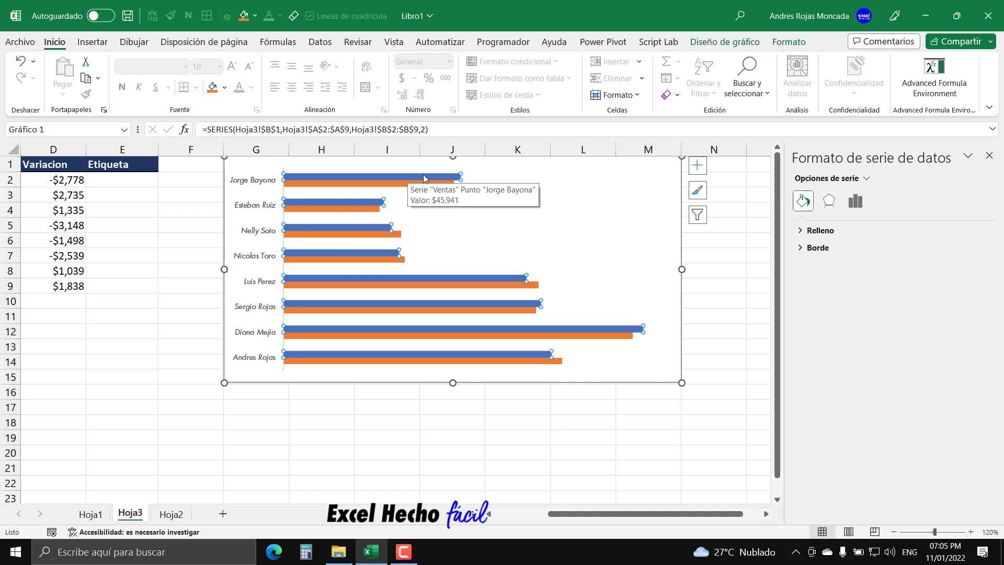
Set the series gap width to 50% and the series overlap to 50%.
left_click(855, 201)
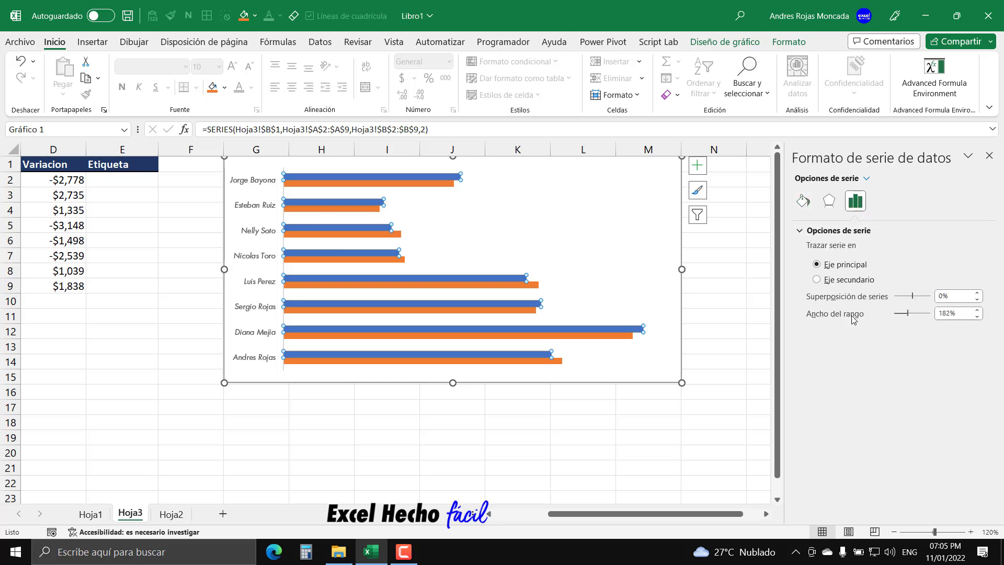
double_click(943, 312)
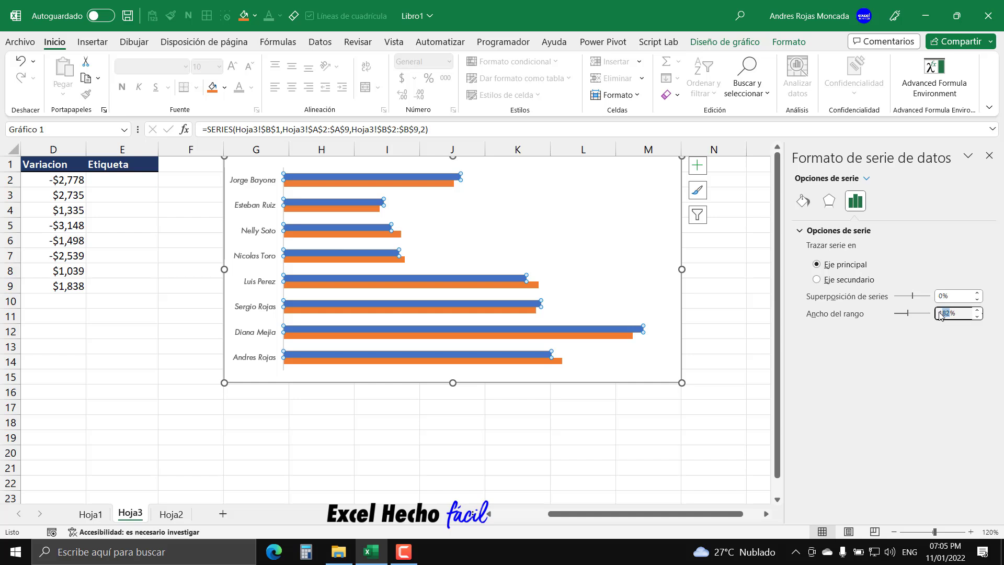
type("50")
key("Return")
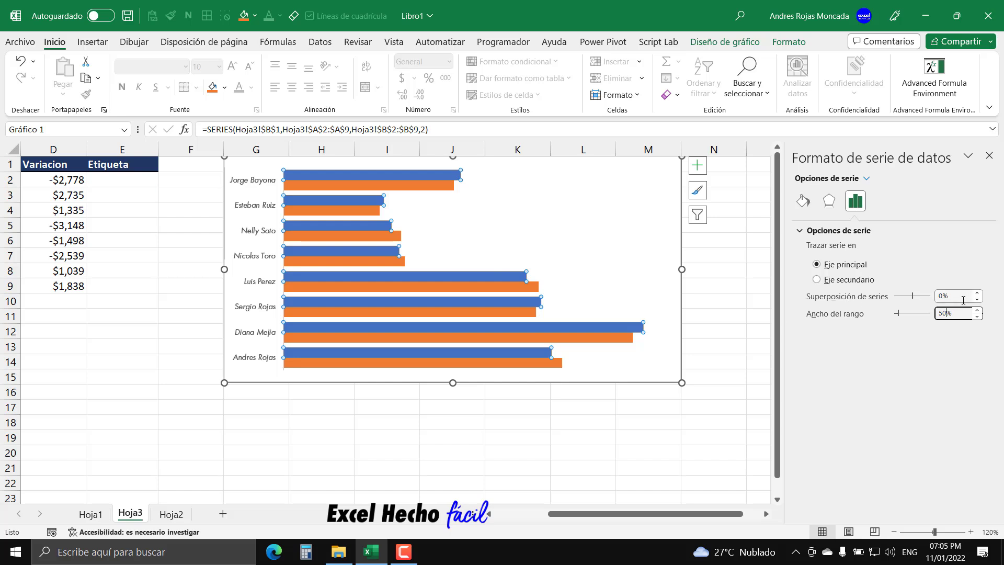
double_click(943, 295)
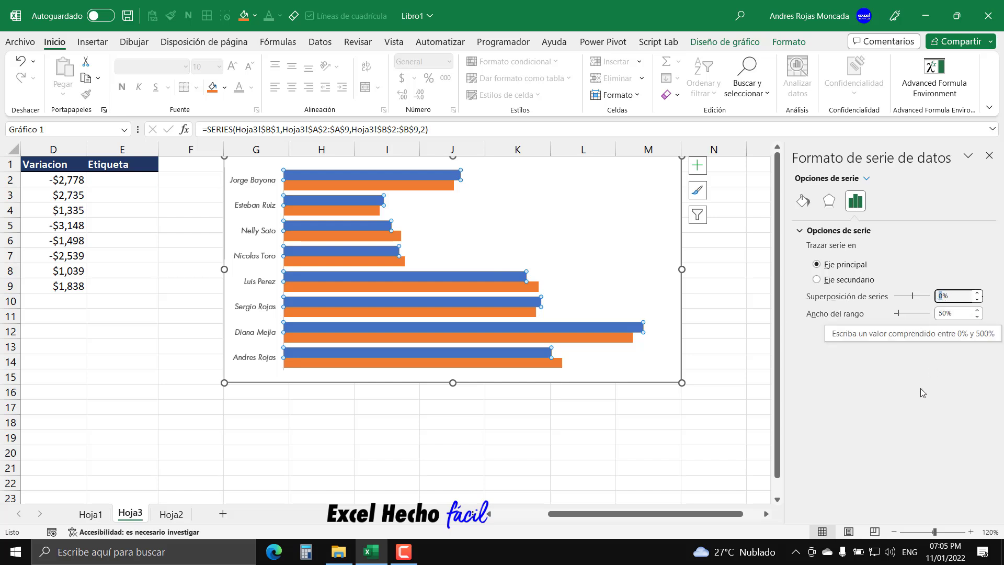
type("50")
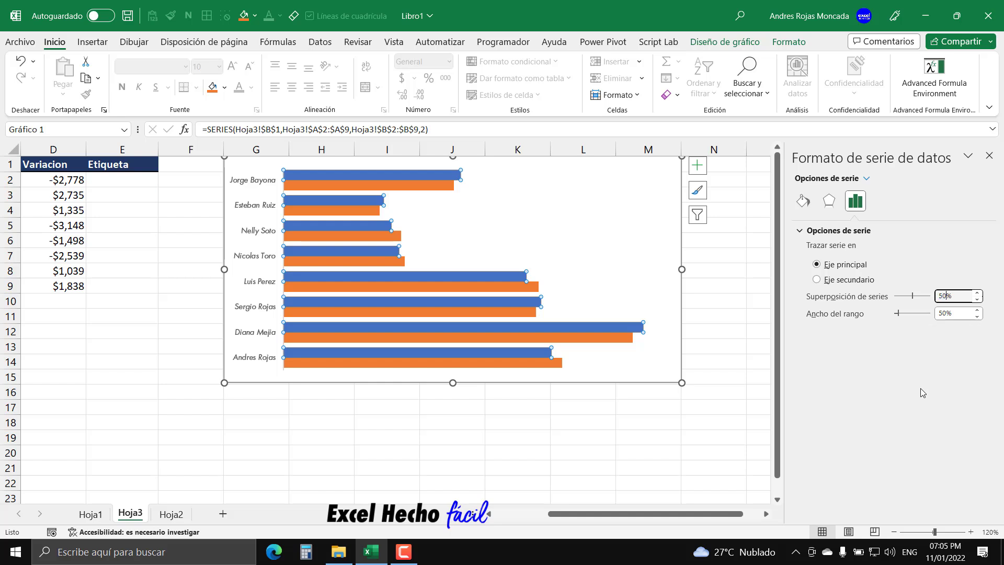
key("Return")
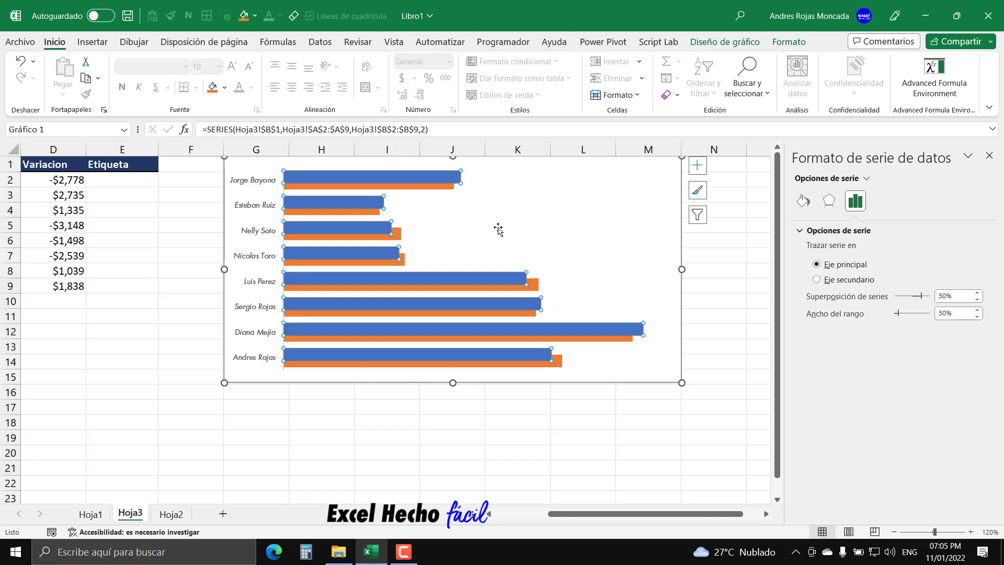
left_click(524, 223)
key("Escape")
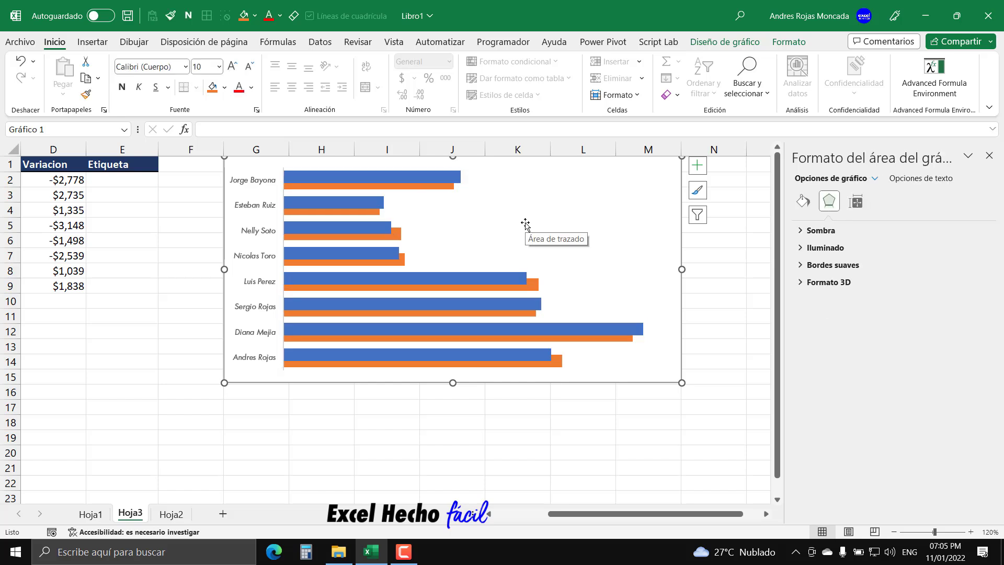
left_click(418, 175)
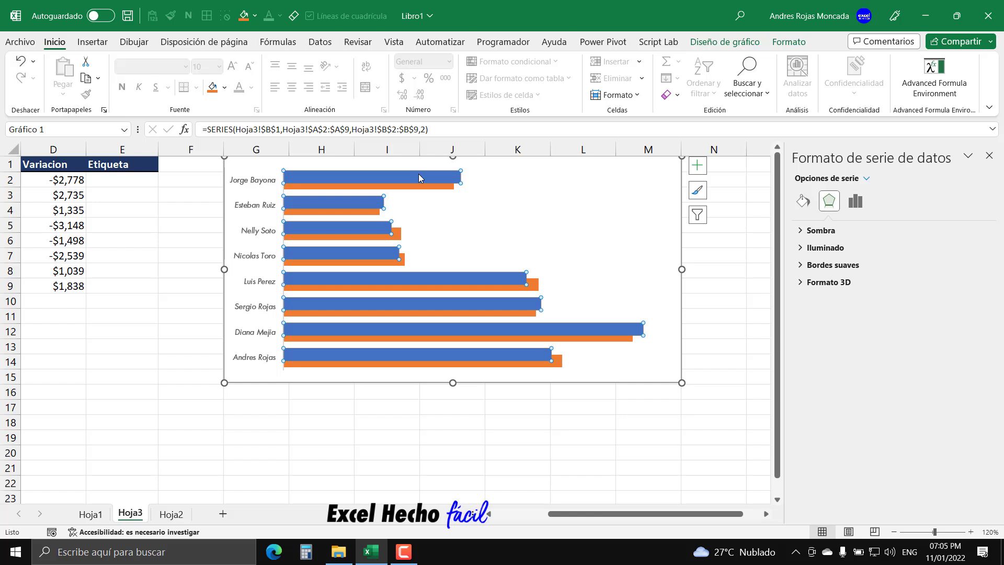
left_click(866, 178)
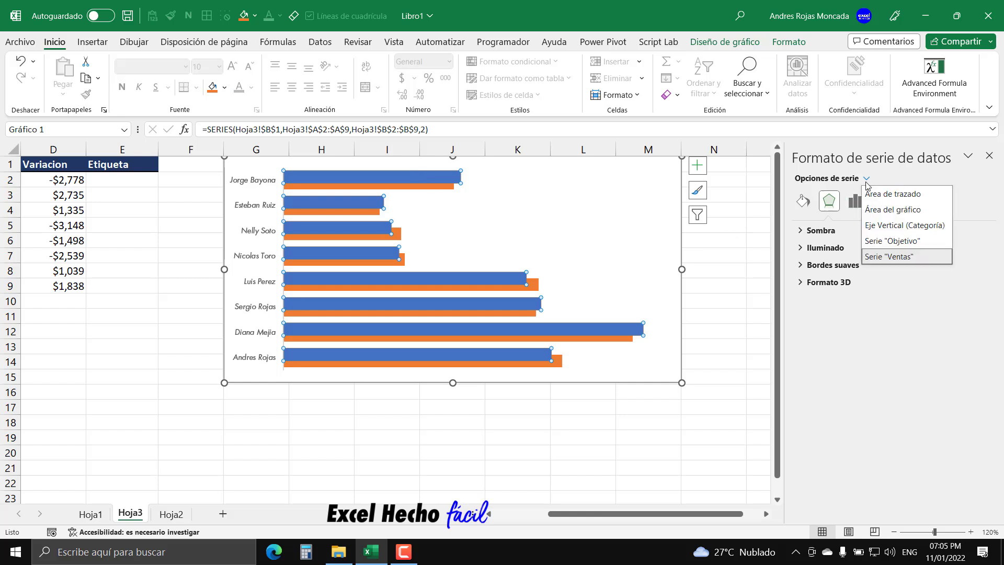
left_click(883, 256)
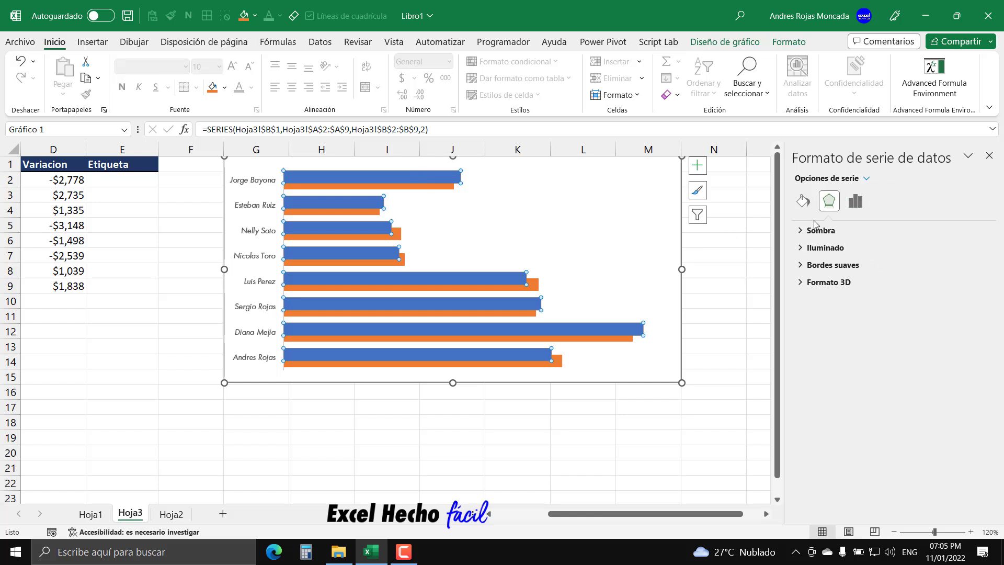
left_click(803, 201)
Fill the Ventas bars with dark navy.
left_click(808, 231)
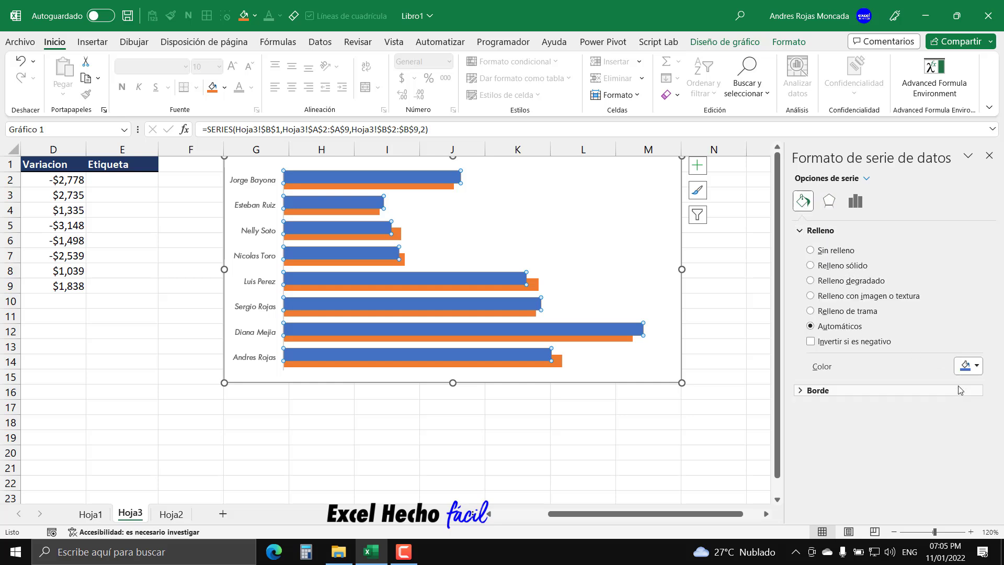
left_click(974, 367)
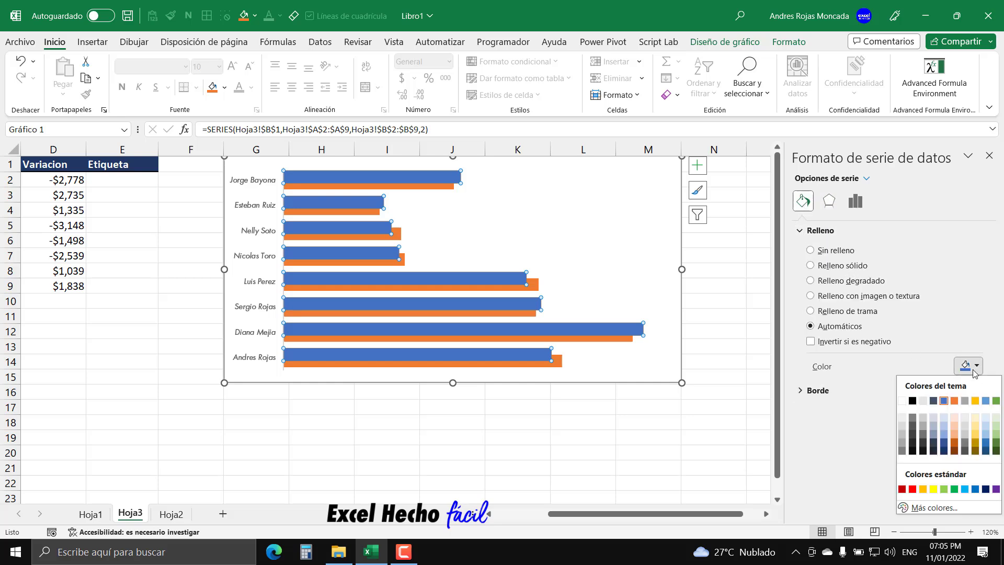
left_click(943, 451)
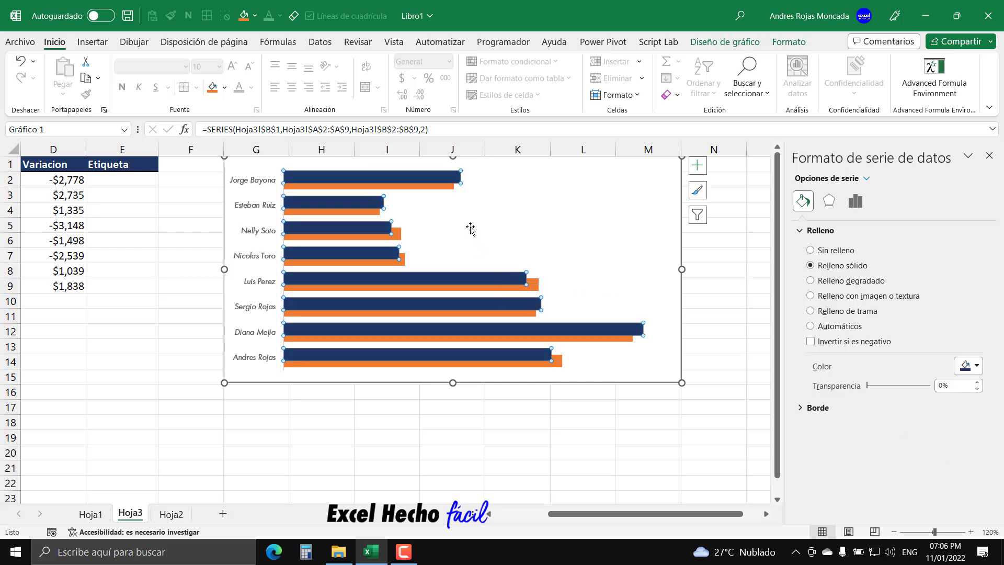
Fill the Objetivo bars with light blue and close the formatting pane.
left_click(445, 187)
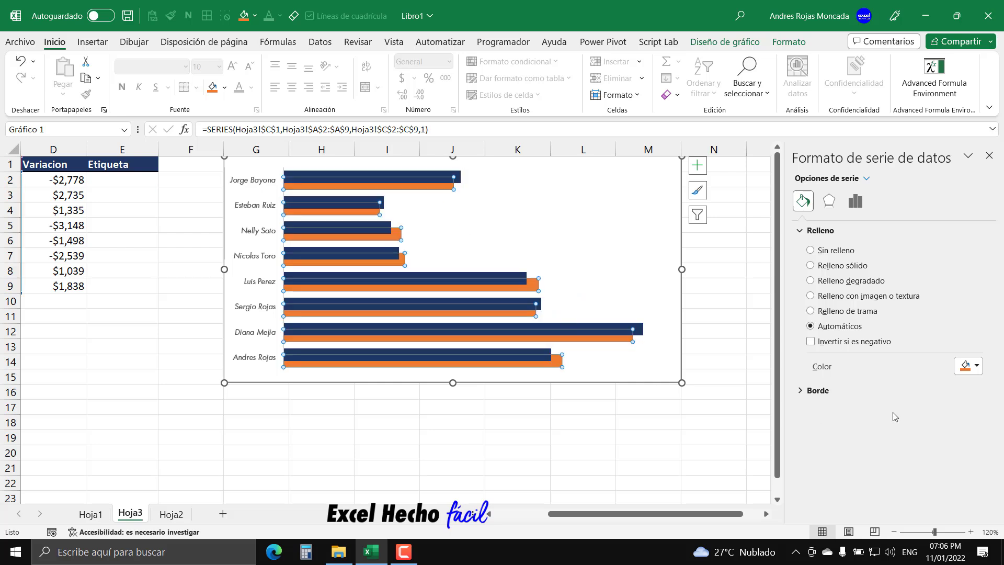
left_click(967, 368)
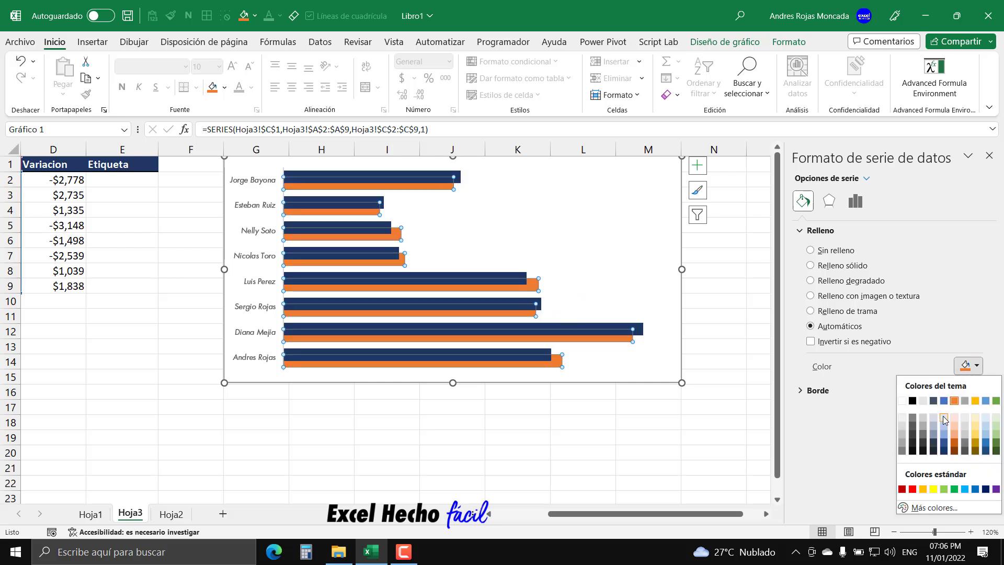
left_click(945, 434)
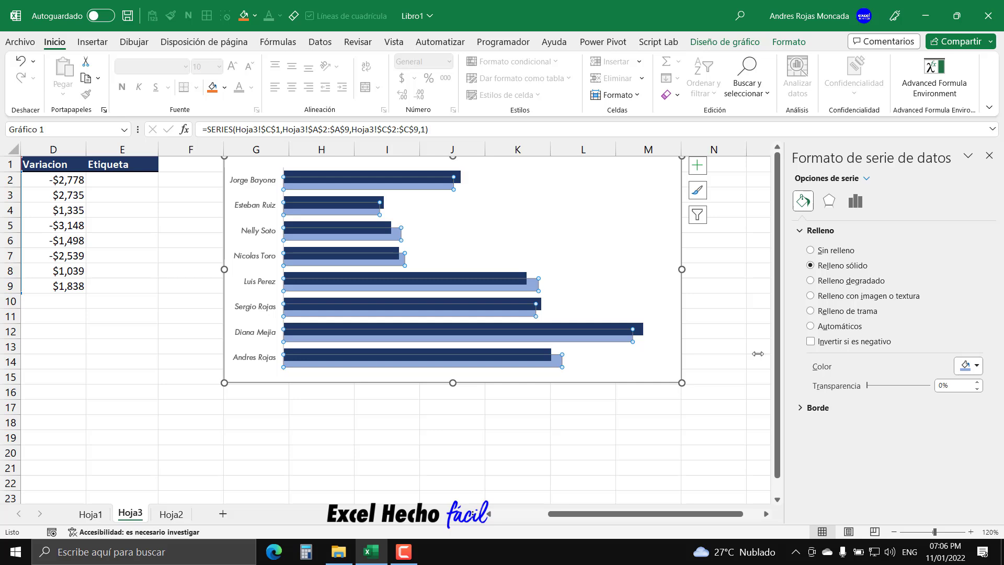
left_click(988, 156)
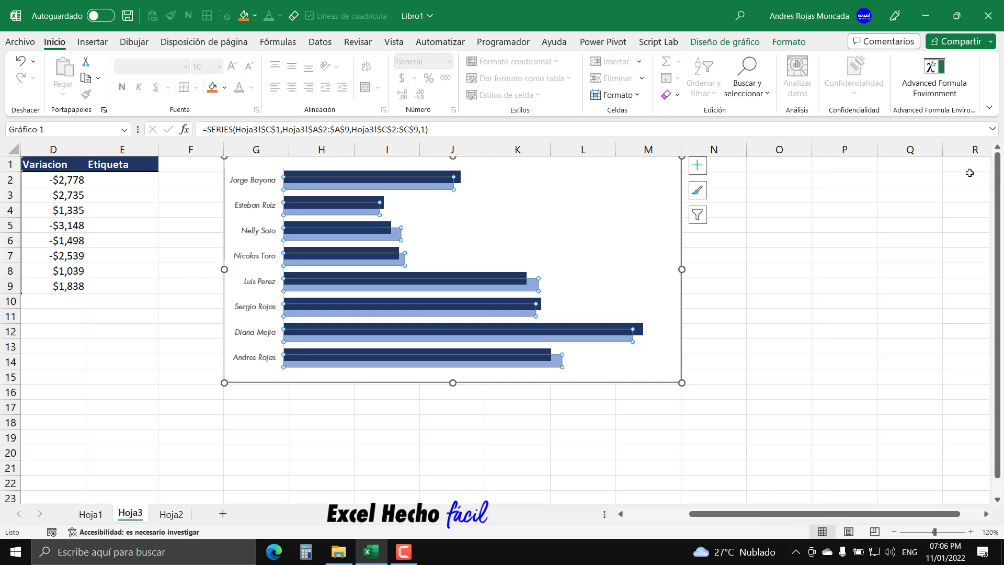
left_click(635, 269)
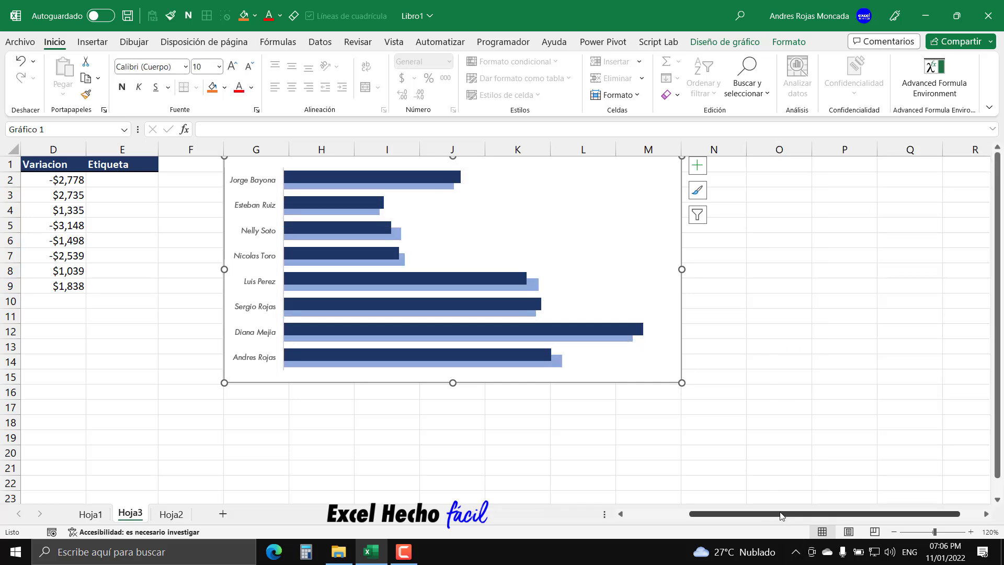
Test 91,000 and 50,000 as B3's sales in the chart, then undo back to $93,250.
left_click_drag(780, 515, 716, 515)
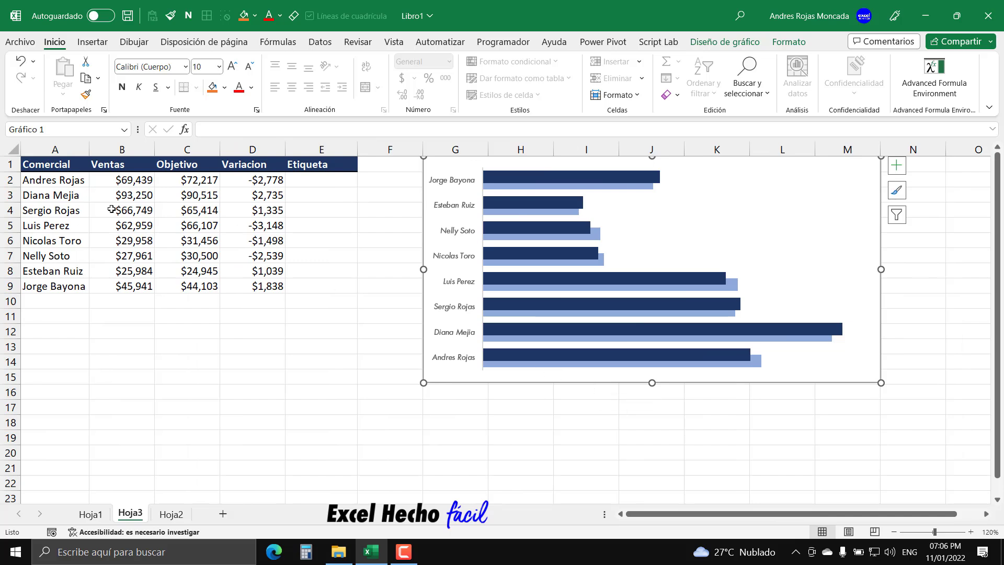
left_click(118, 193)
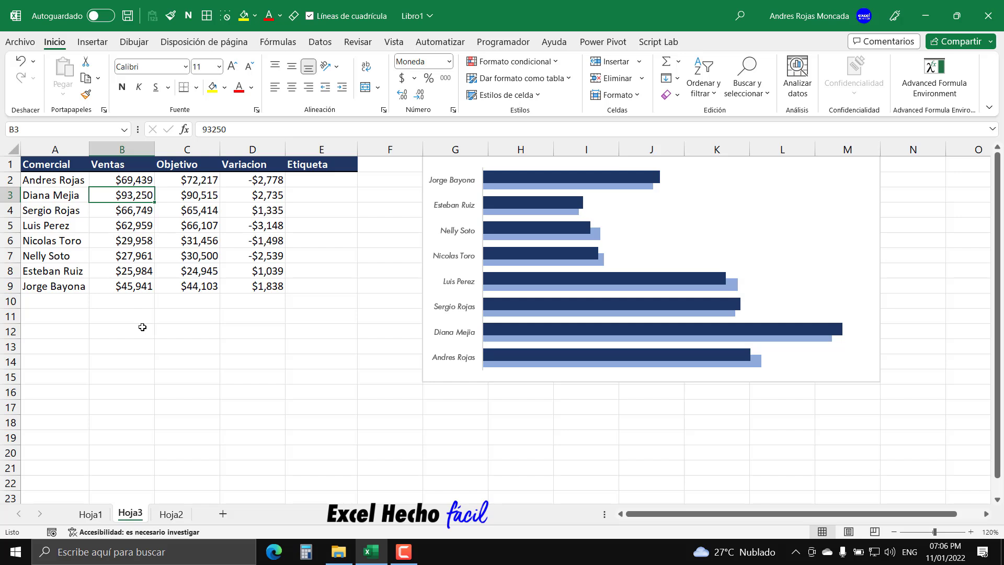
type("91")
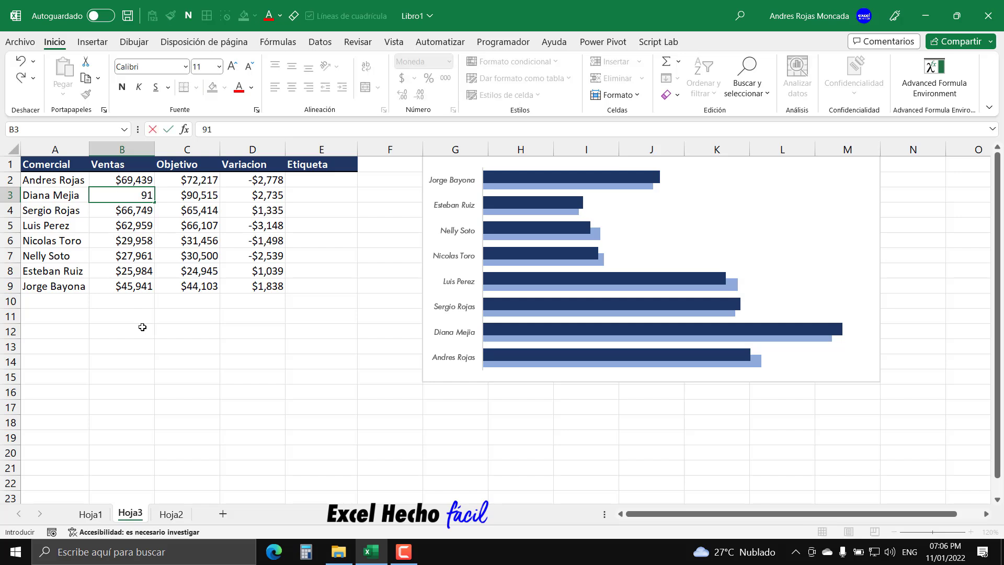
type(",000")
key("Return")
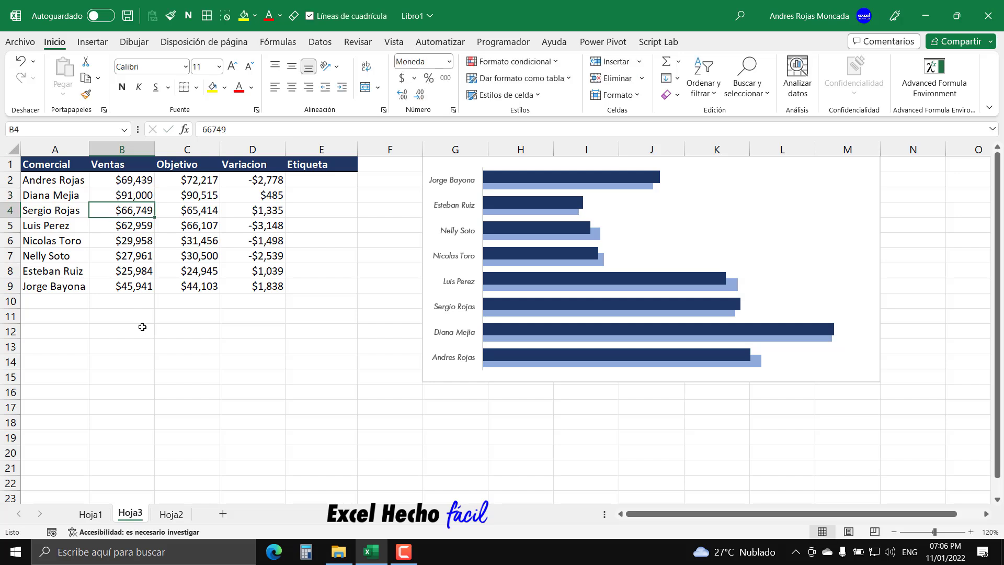
left_click(136, 197)
type("50,00")
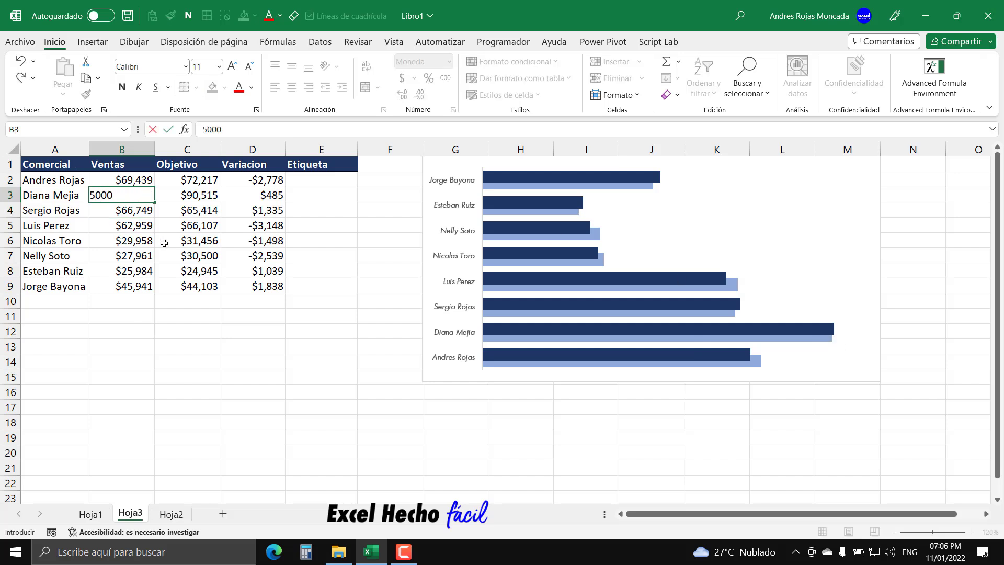
type("0")
key("Return")
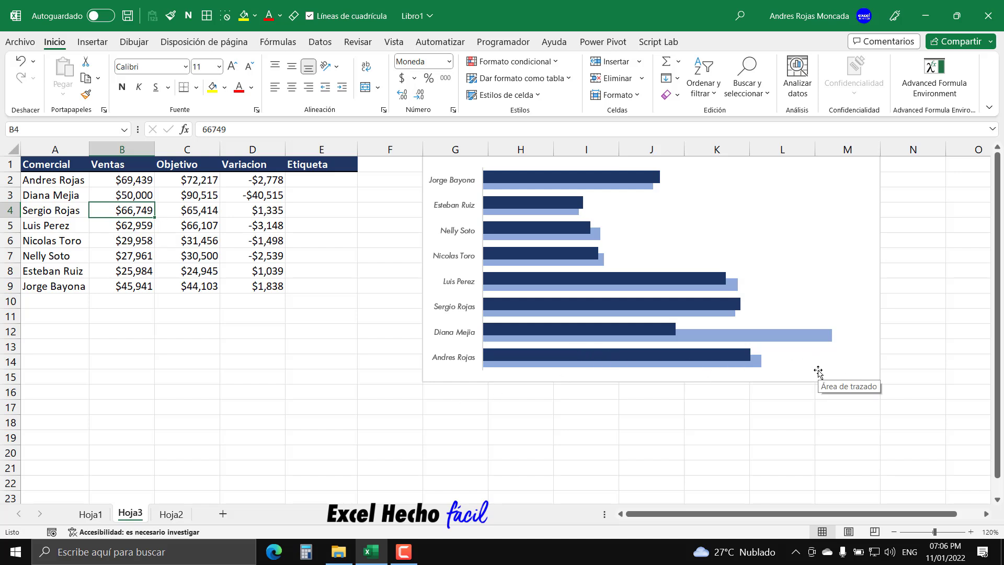
key("ctrl+z")
key("ctrl+z")
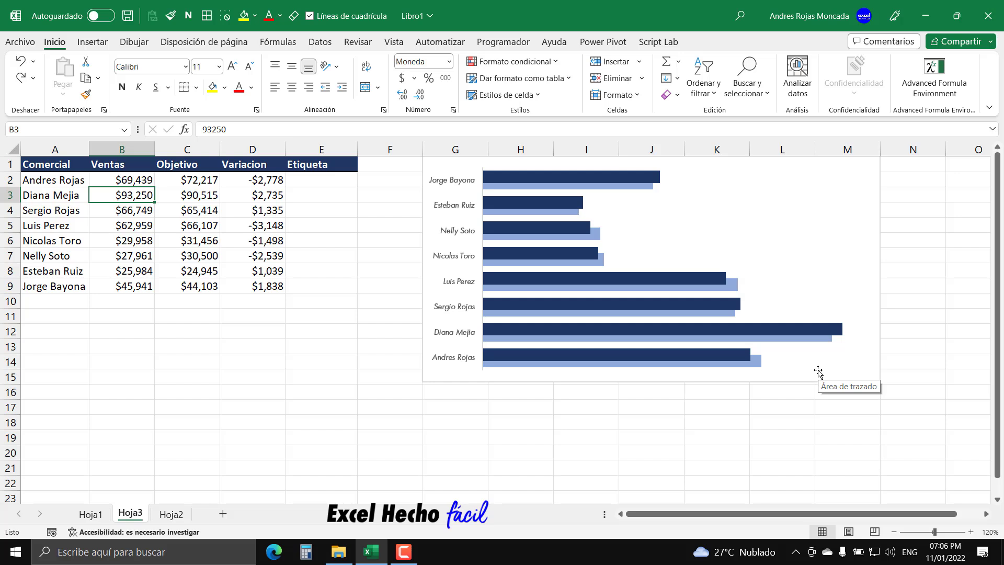
left_click(845, 165)
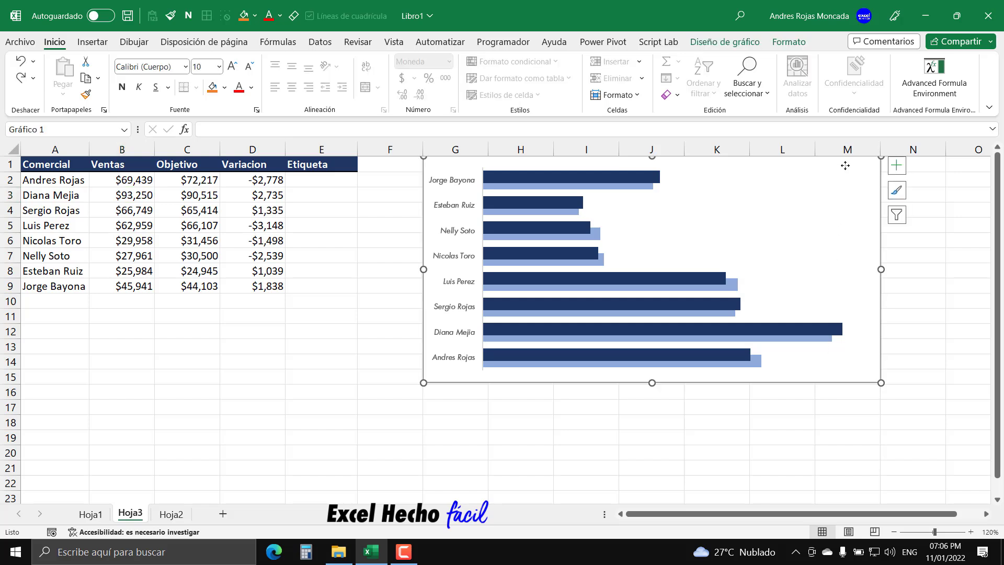
Add the primary horizontal value axis, scaled $0 to $100,000, and select it.
left_click(752, 46)
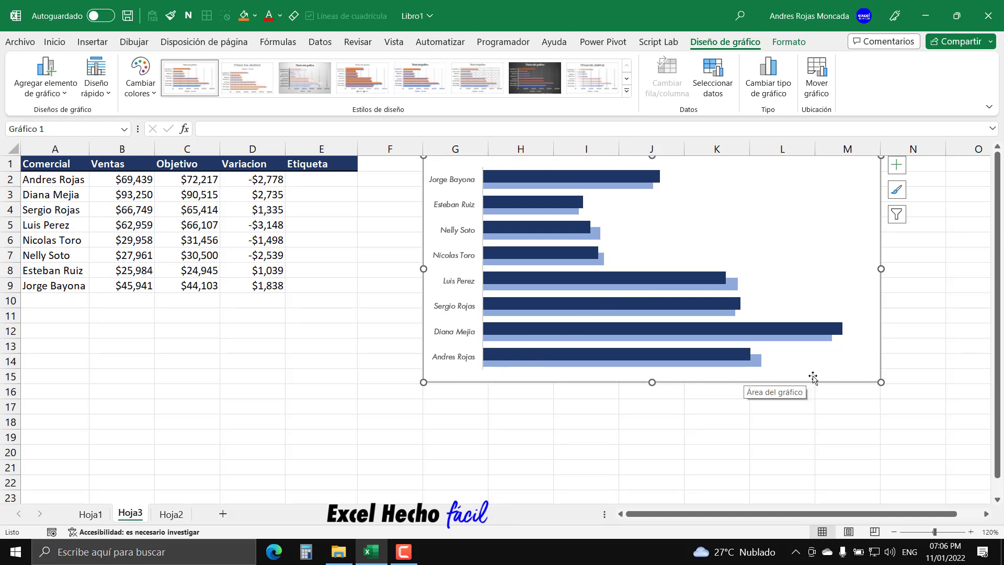
left_click(39, 83)
mouse_move(45, 114)
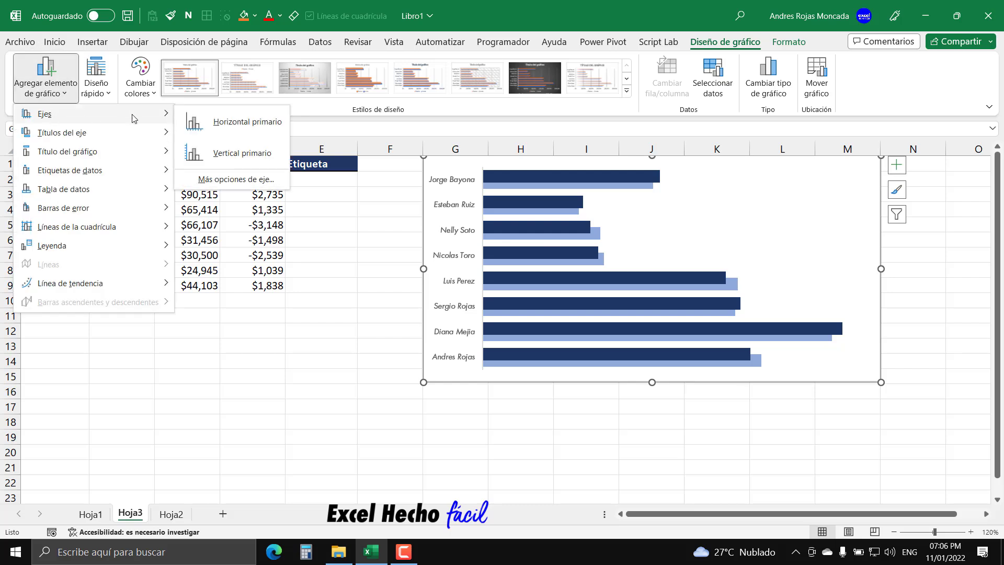
left_click(236, 121)
left_click(705, 372)
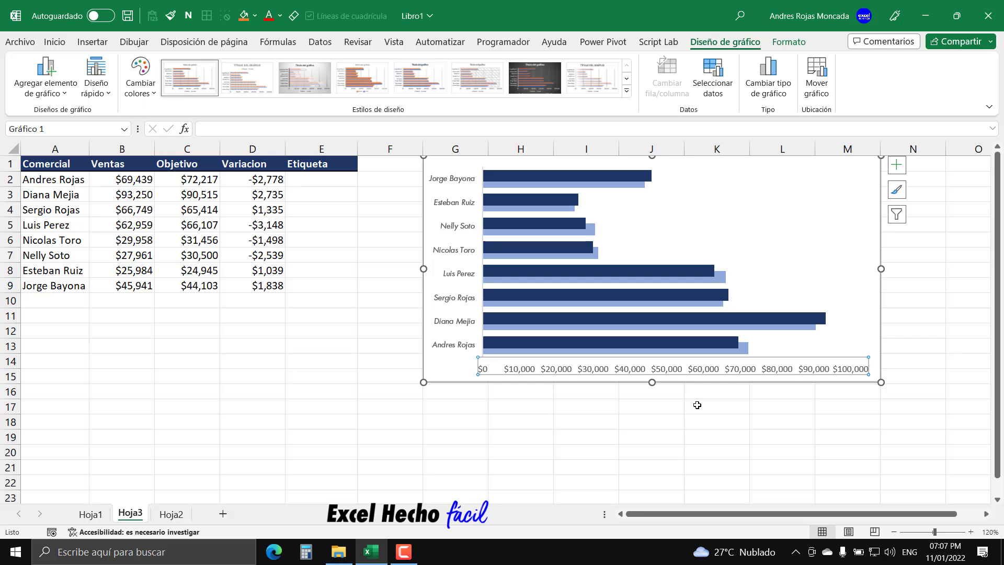
Set the horizontal axis bounds to minimum 0 and maximum 110000 in Format Axis.
key("ctrl+1")
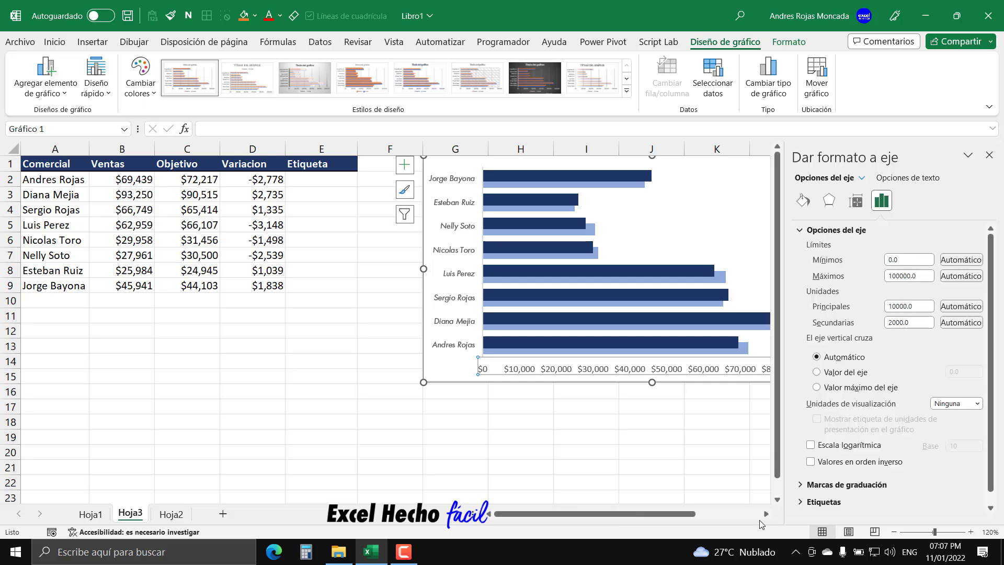
left_click(766, 514)
left_click(765, 514)
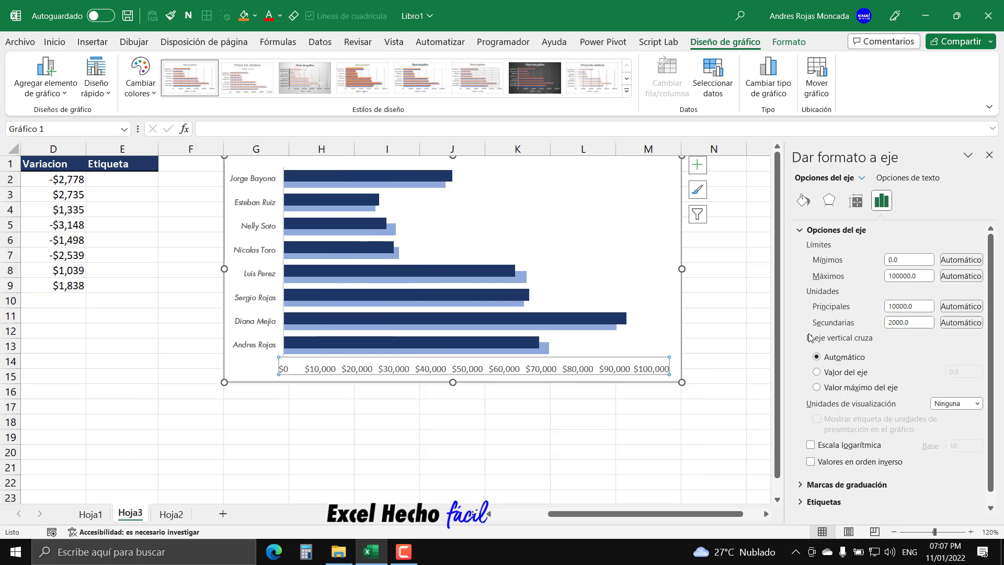
left_click(828, 262)
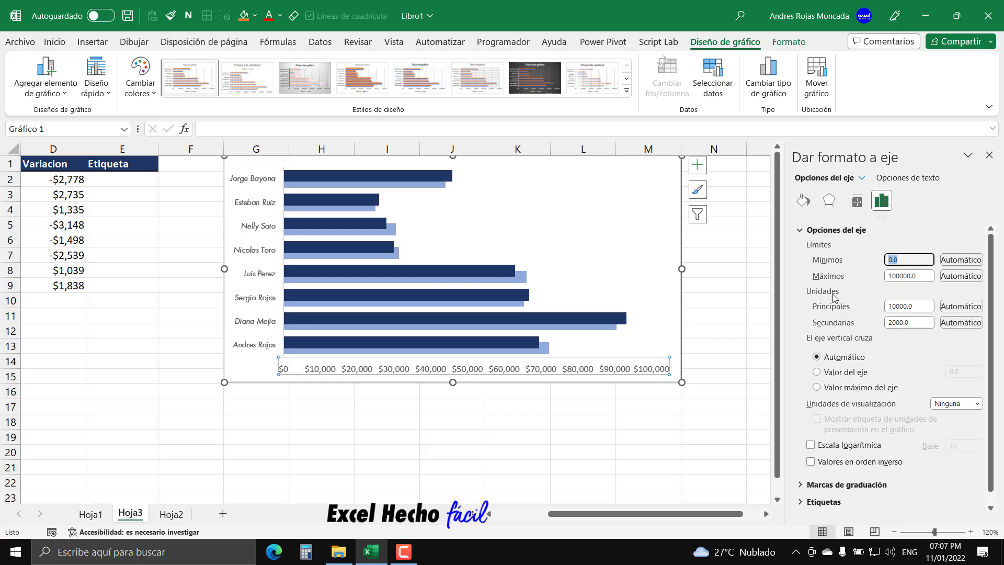
type("0")
key("Return")
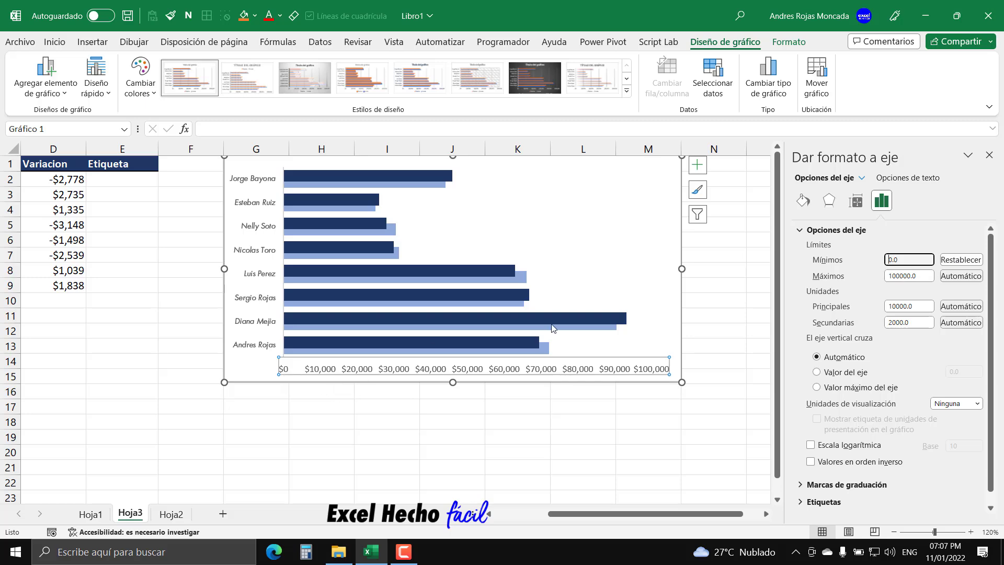
key("Tab")
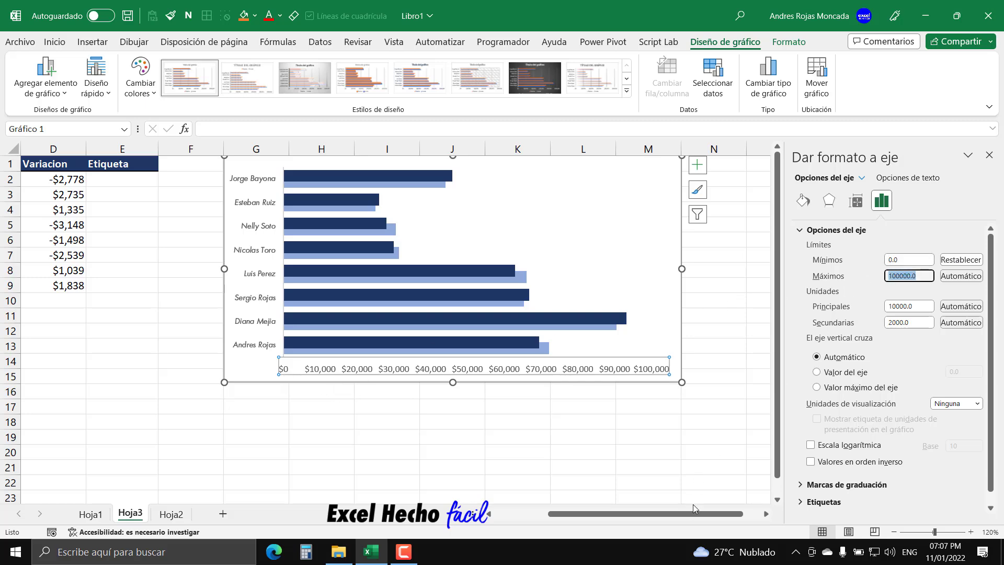
left_click_drag(642, 513, 587, 515)
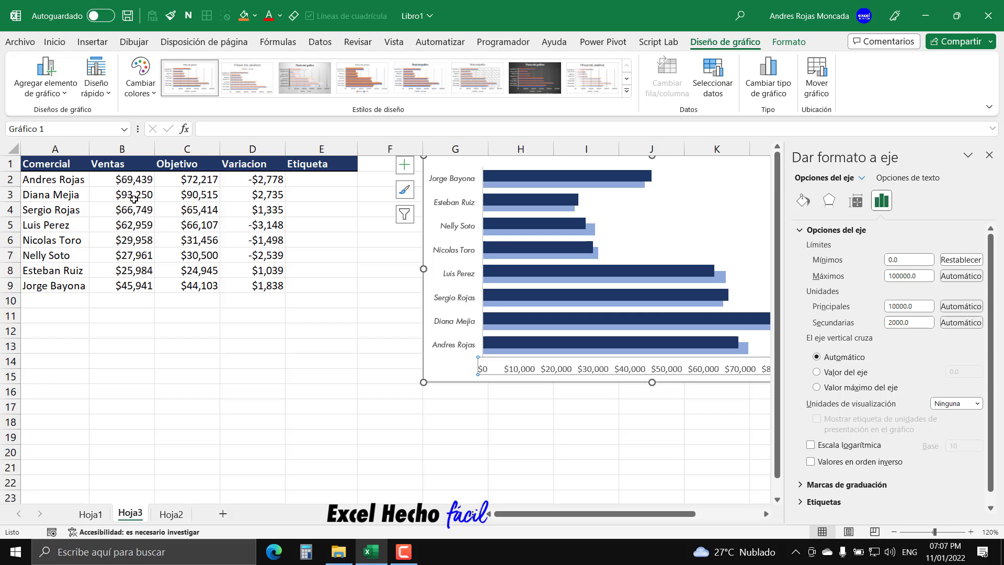
double_click(925, 276)
type("11")
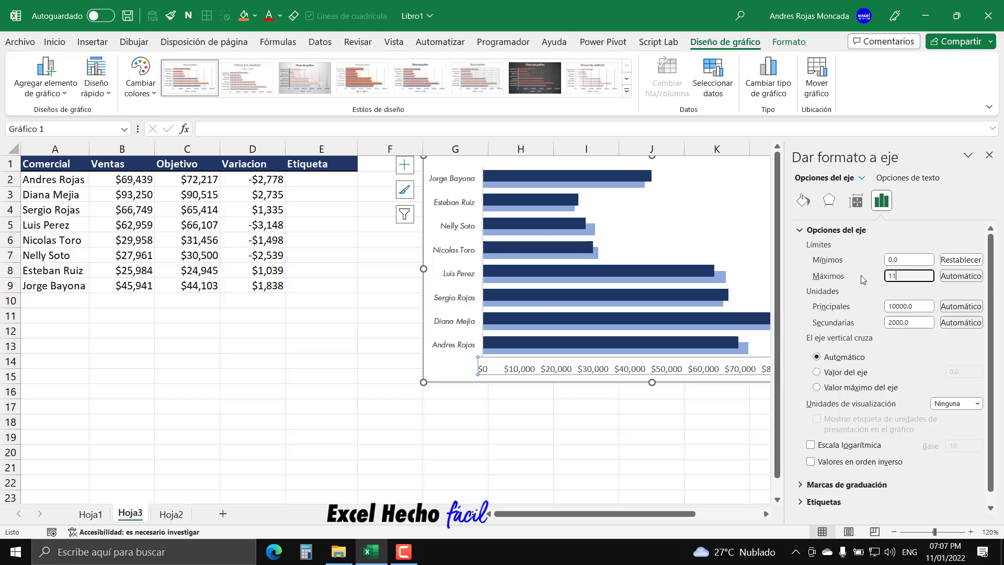
type("0")
type("000")
key("Return")
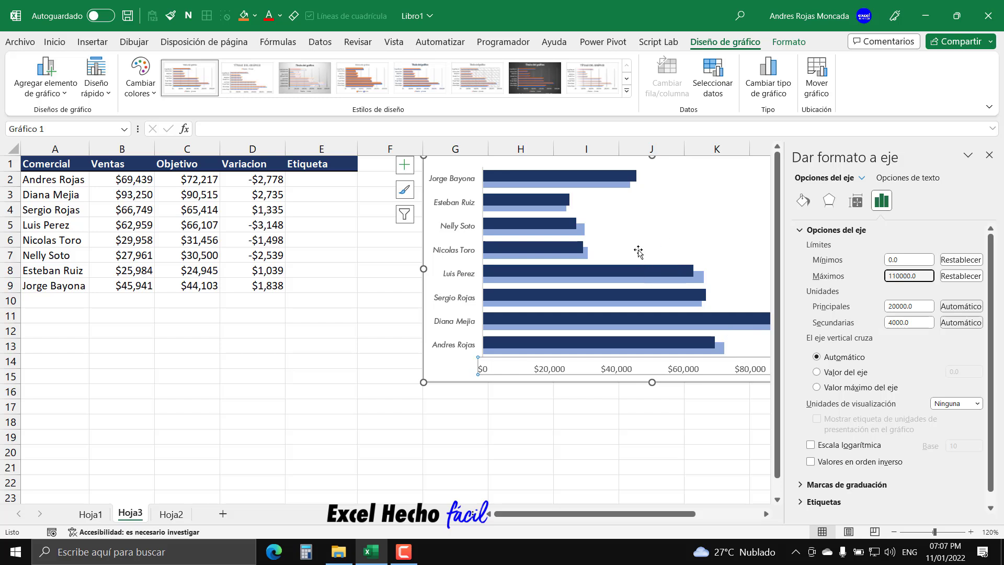
Set both major and minor axis units to 10000 and close the Format Axis pane.
double_click(888, 309)
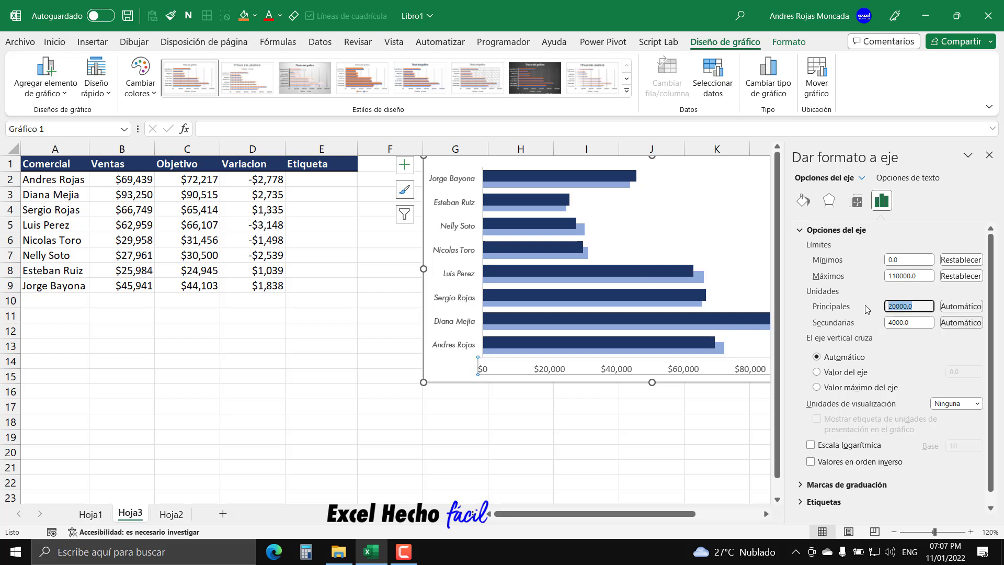
type("10000")
key("Return")
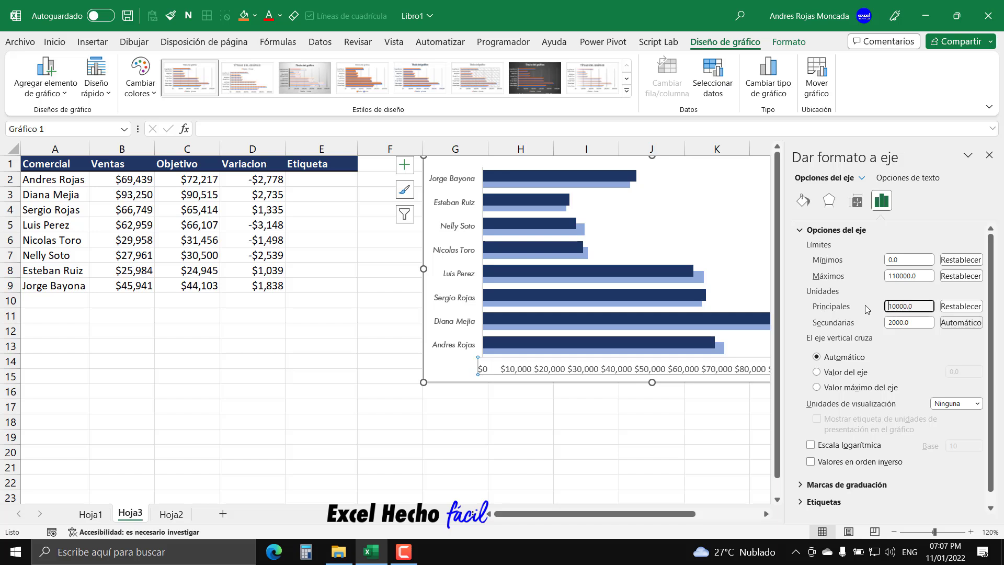
double_click(931, 322)
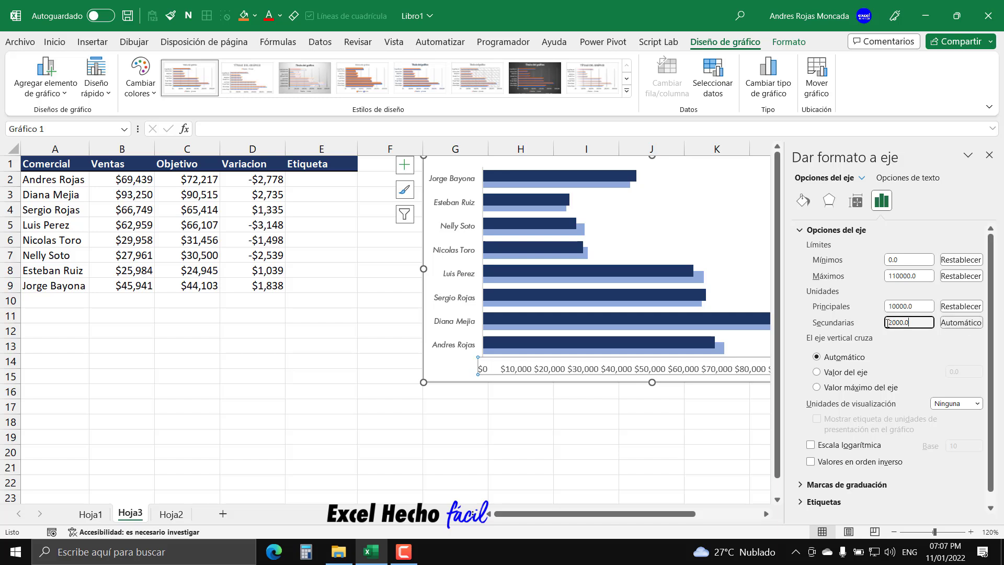
type("1000")
type("0")
key("Return")
left_click(988, 156)
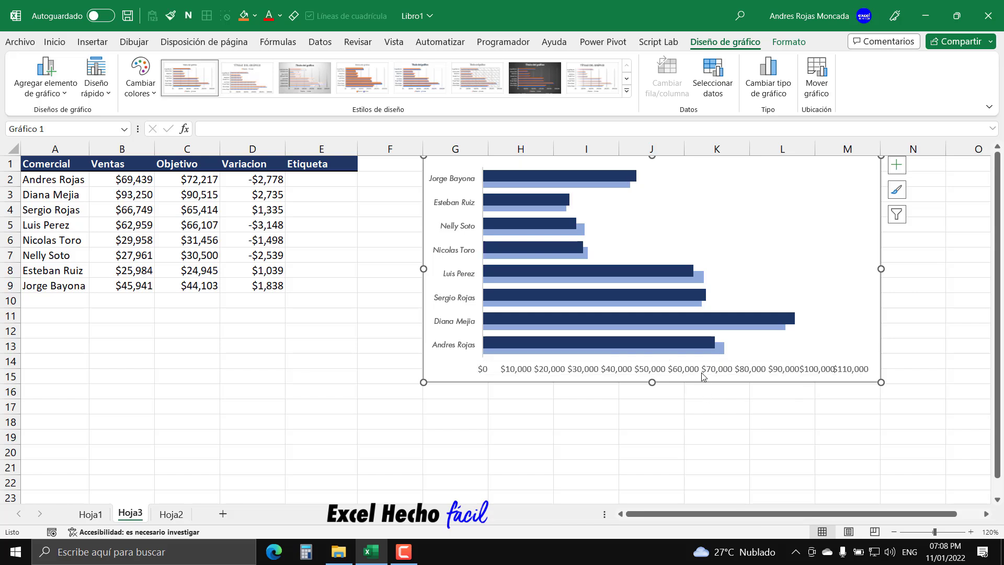
Delete the selected horizontal dollar axis from the chart.
key("Delete")
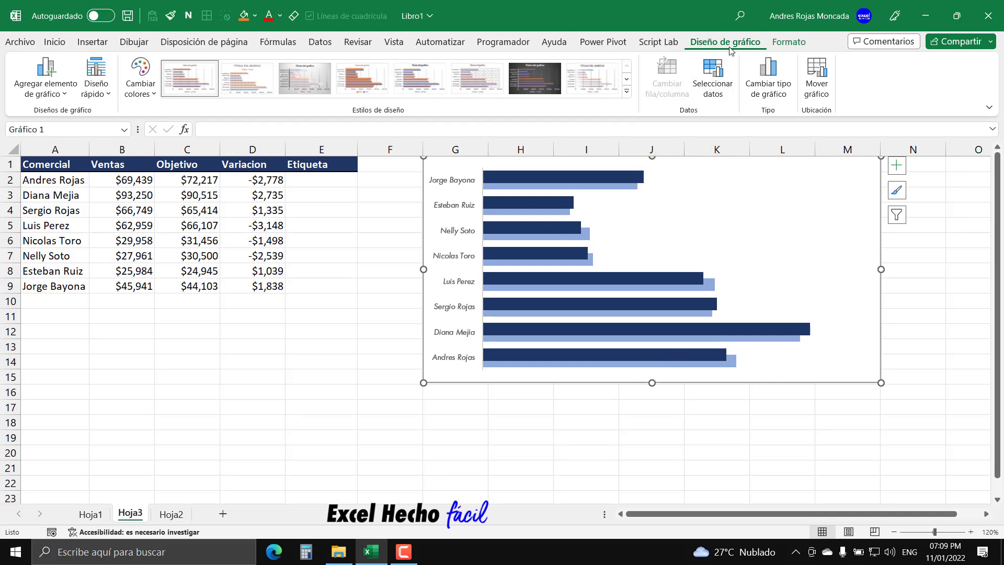
Add a chart title above the bars and replace its placeholder with 'Ventas Personal 2022'.
left_click(52, 83)
mouse_move(67, 152)
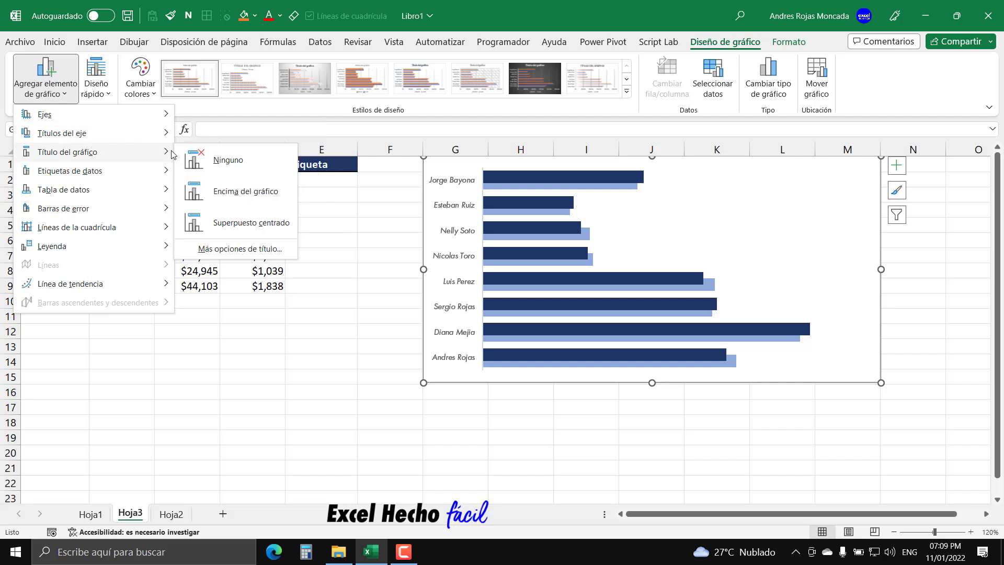
left_click(253, 191)
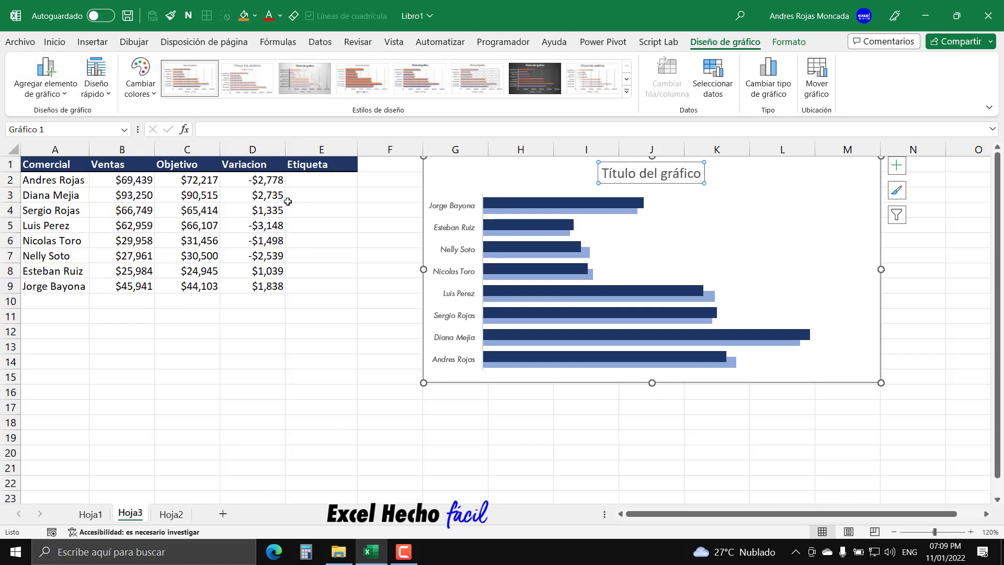
left_click(620, 175)
key("ctrl+a")
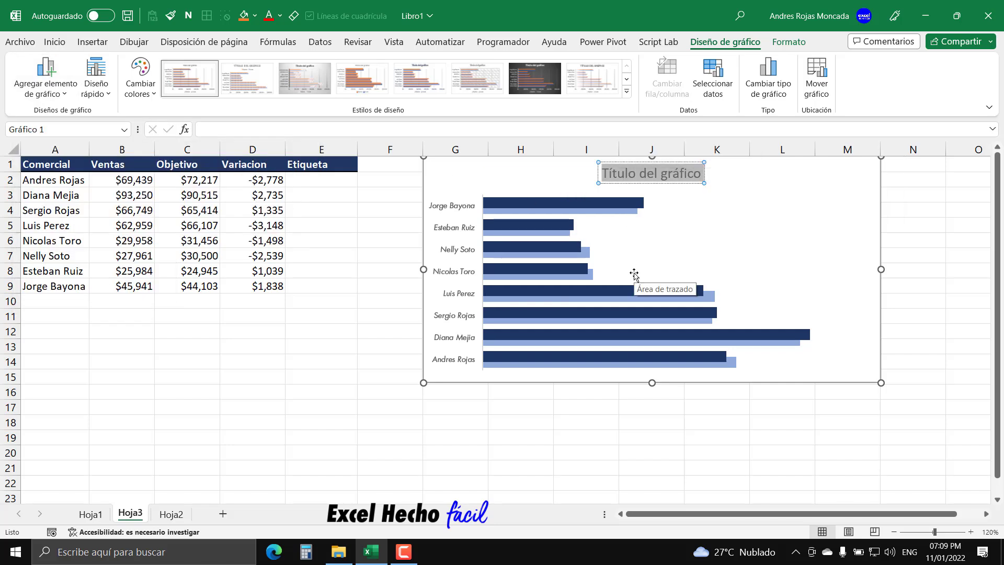
key("Delete")
type("Vent")
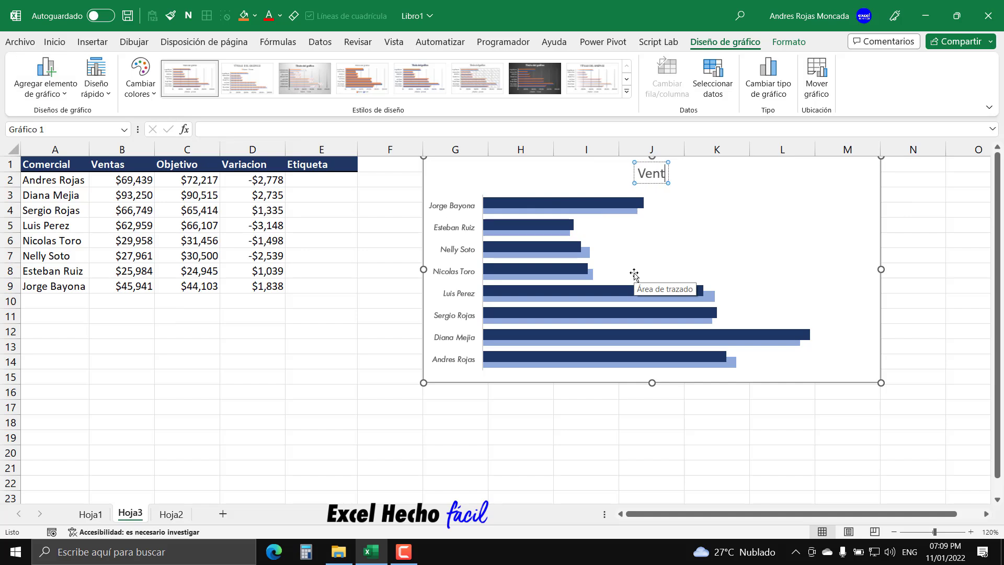
type("as")
type(" Personal")
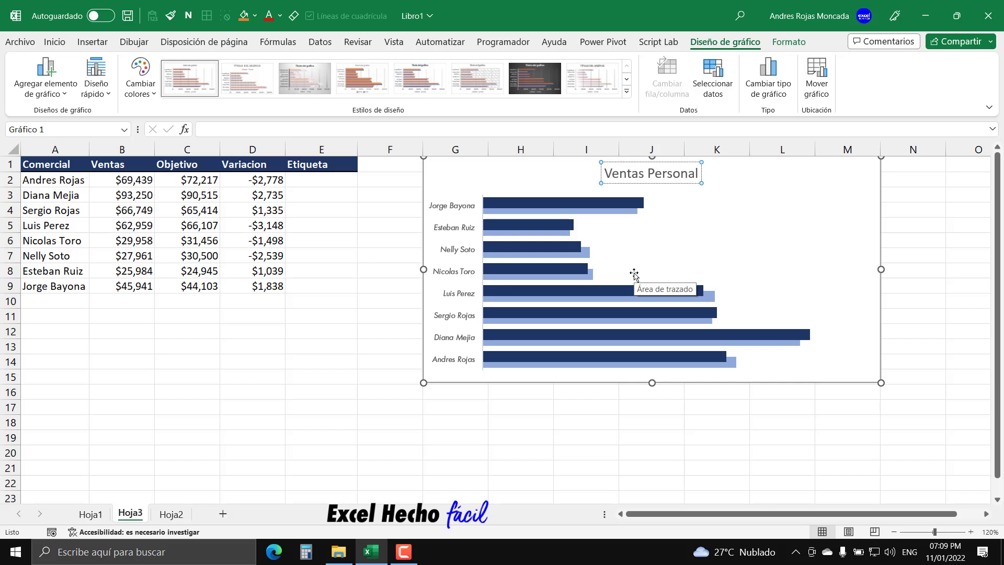
type(" 2022")
key("Escape")
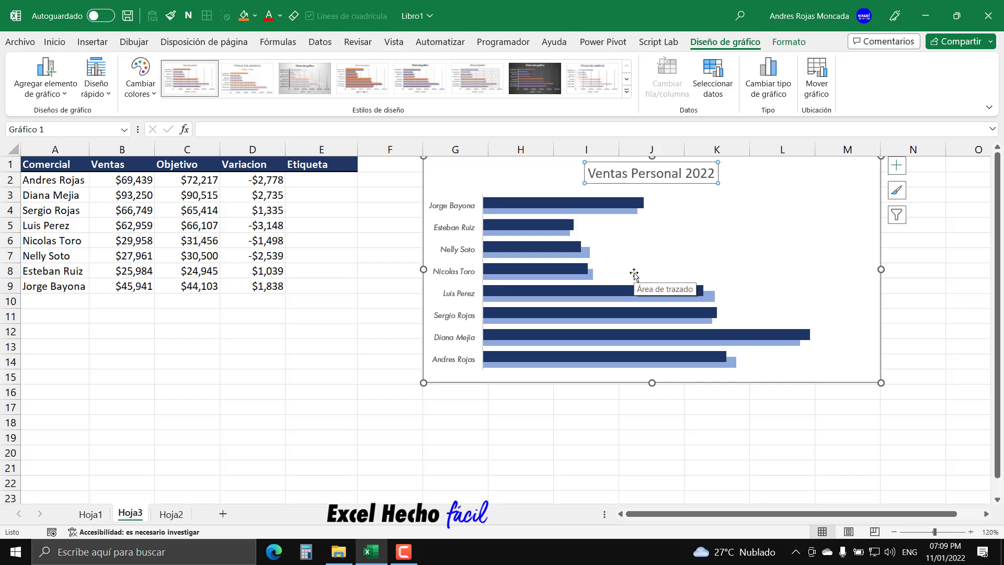
Set the chart title's font to Futura PT Bold Italic.
left_click(54, 42)
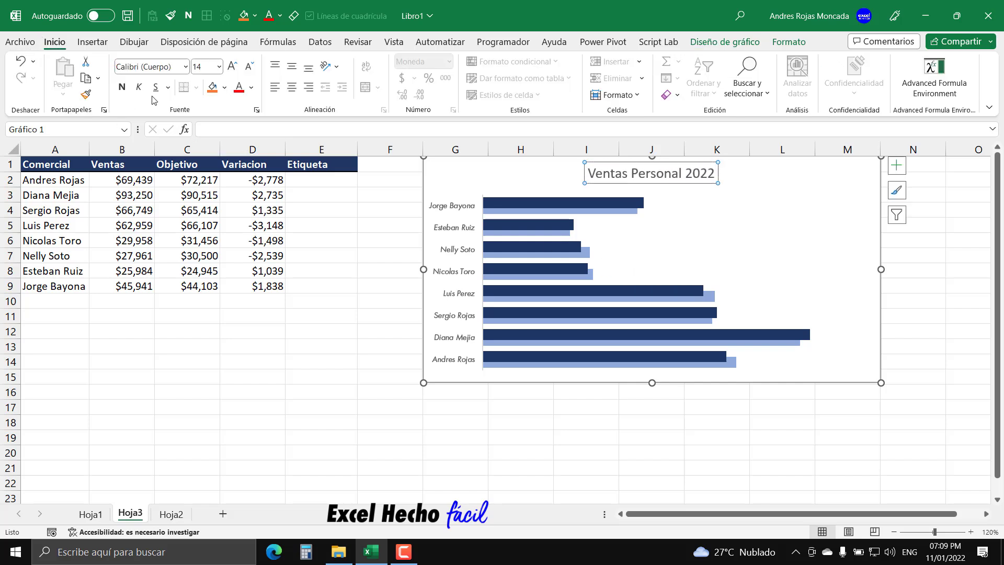
left_click(185, 66)
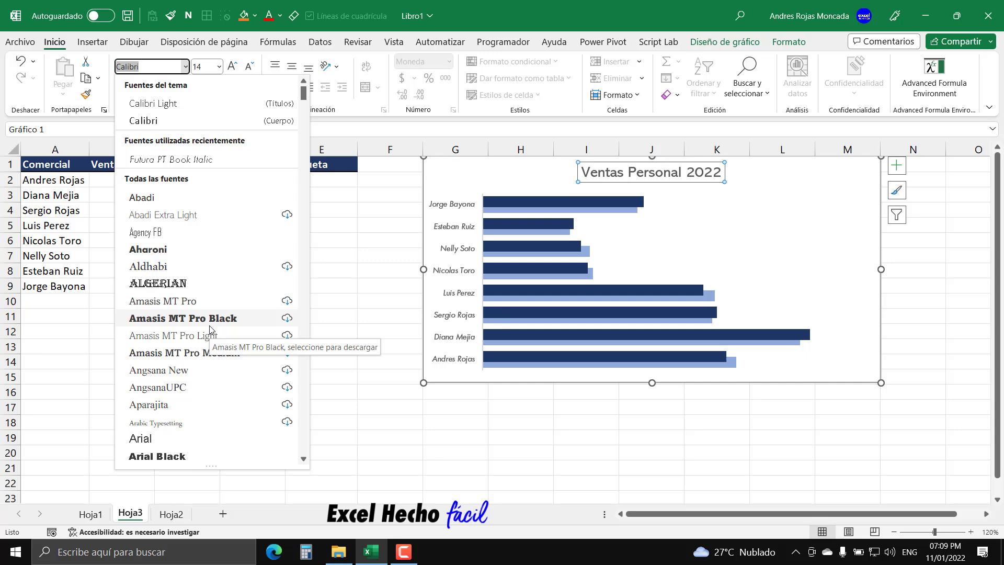
scroll(210, 330, "down", 1)
scroll(209, 330, "down", 3)
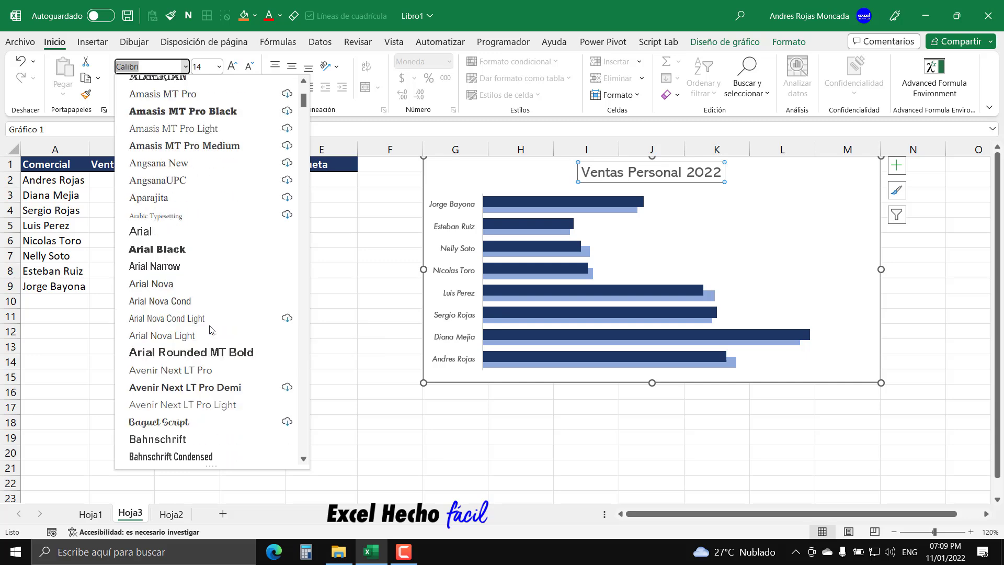
scroll(209, 329, "down", 6)
scroll(210, 329, "down", 3)
scroll(211, 329, "down", 4)
scroll(211, 329, "down", 4)
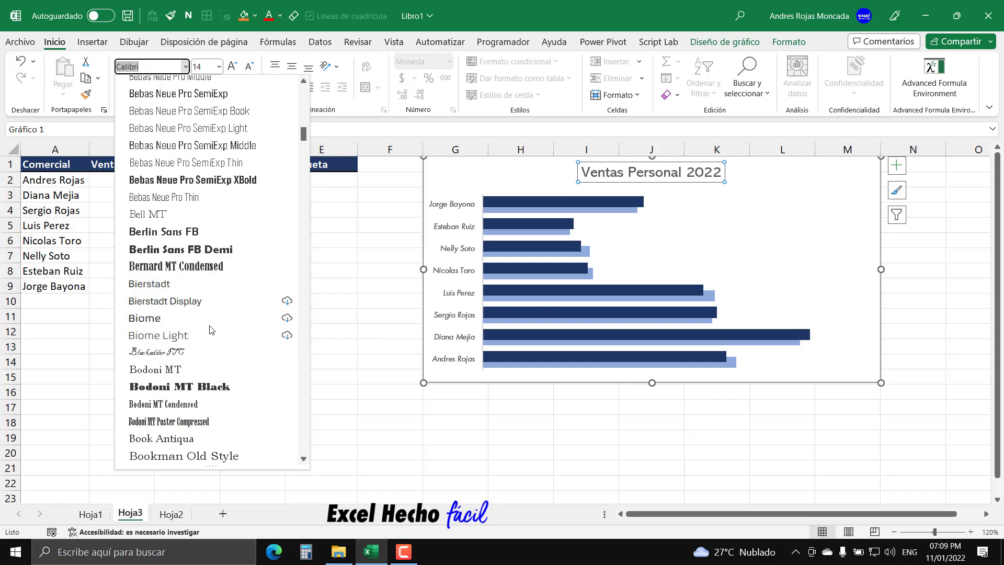
scroll(211, 329, "down", 3)
scroll(211, 329, "down", 4)
scroll(211, 329, "down", 5)
scroll(210, 329, "down", 2)
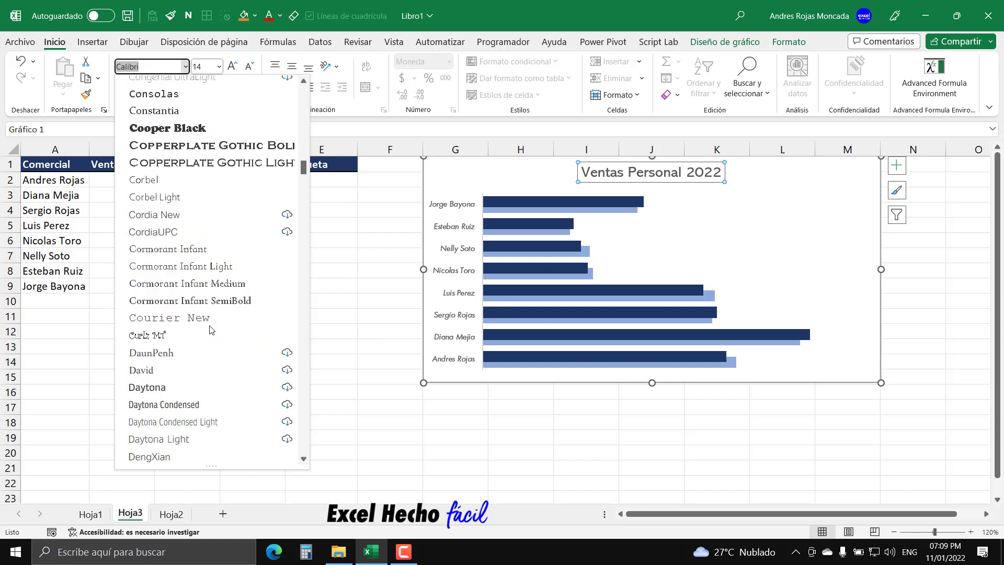
scroll(210, 329, "down", 4)
scroll(211, 330, "down", 6)
scroll(211, 330, "down", 3)
scroll(211, 329, "down", 4)
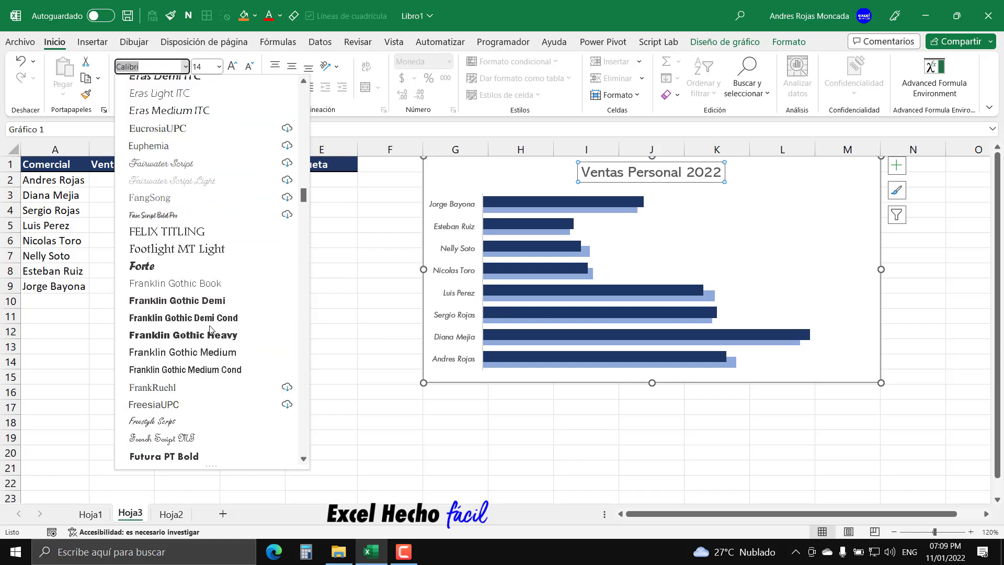
scroll(211, 329, "down", 2)
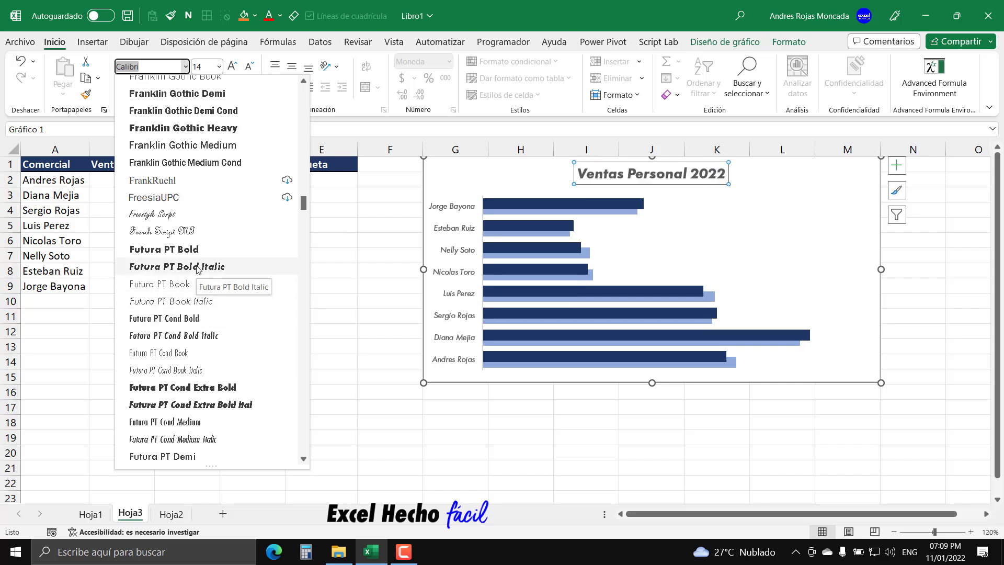
left_click(198, 267)
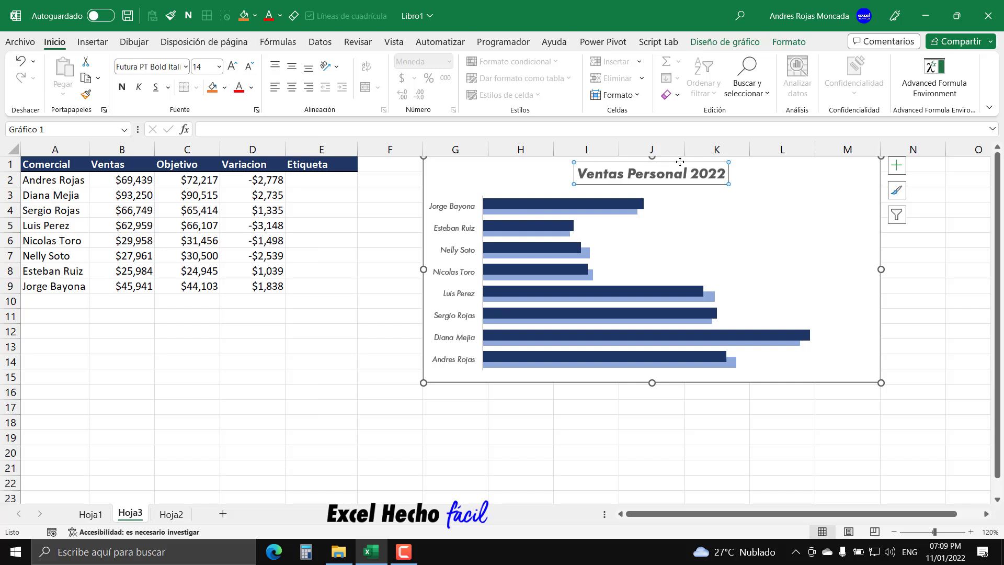
Colour the title near-black and move it to the chart's top-left corner.
left_click(251, 87)
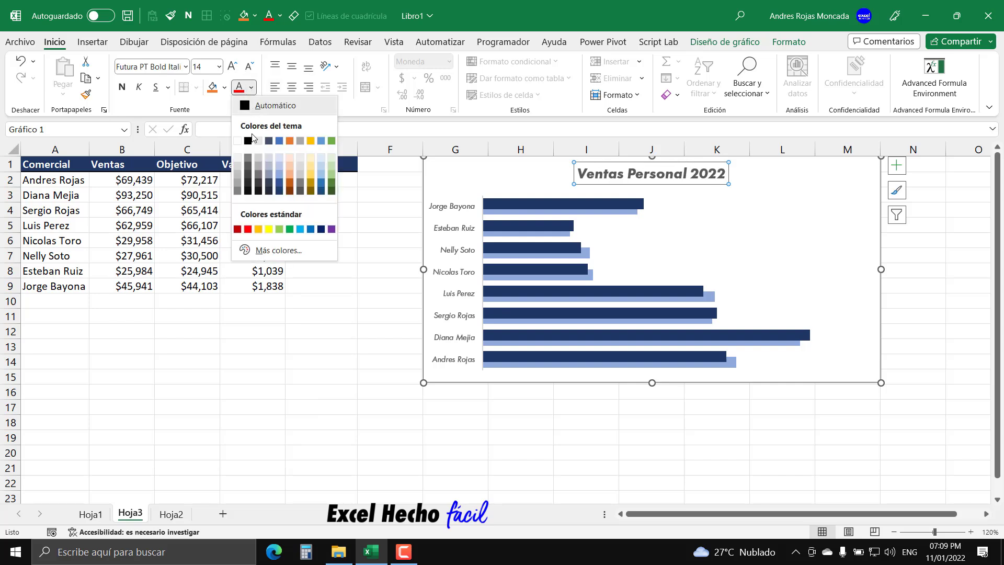
left_click(248, 187)
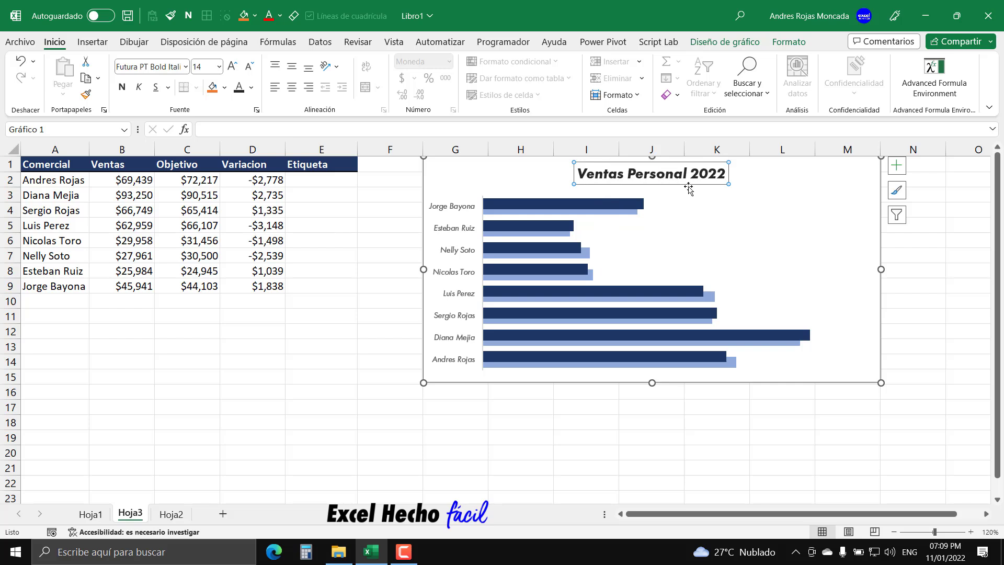
left_click_drag(688, 184, 548, 187)
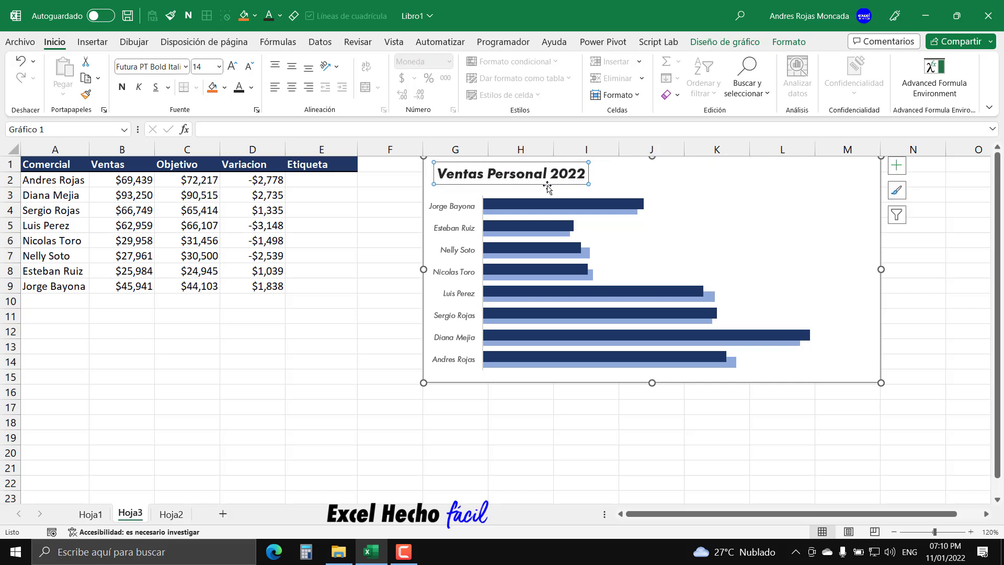
Change the salesperson name labels to Negro, Texto 1, Claro 35% grey.
left_click(451, 207)
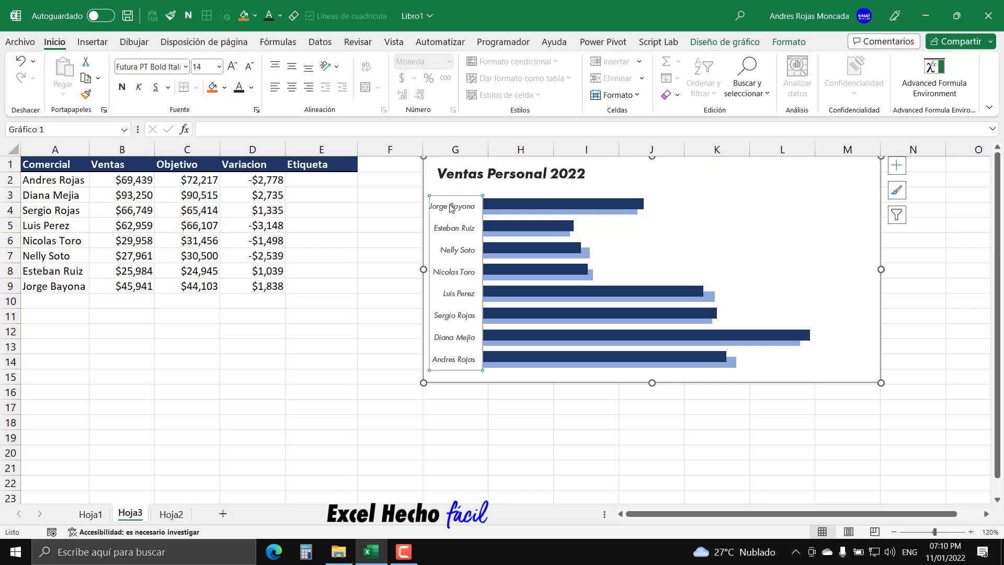
left_click(252, 87)
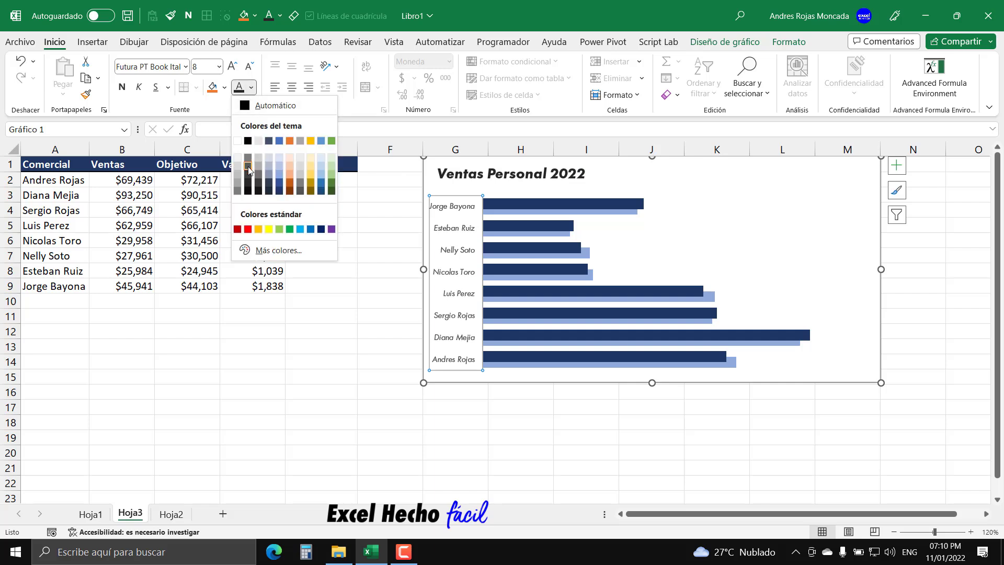
left_click(248, 167)
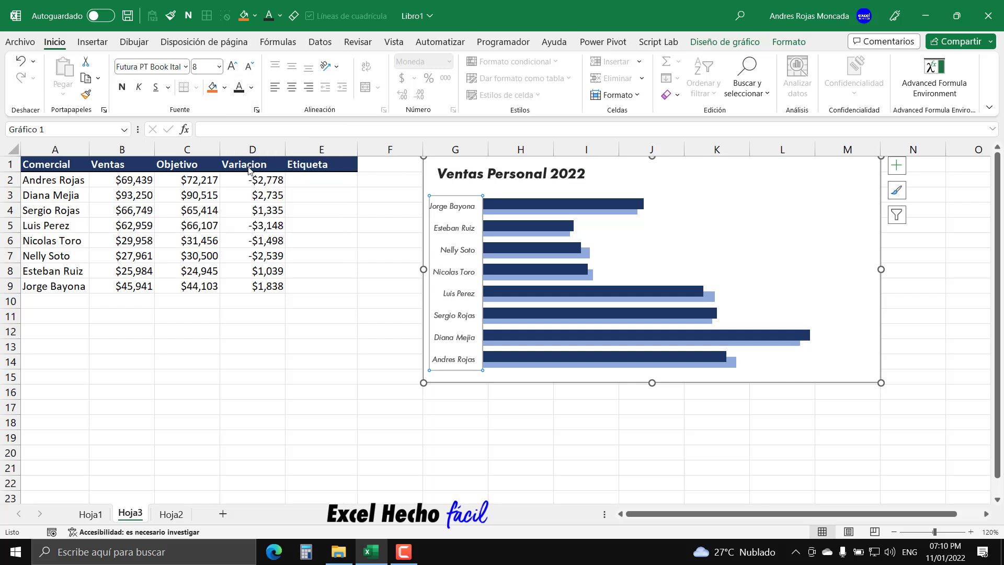
key("Escape")
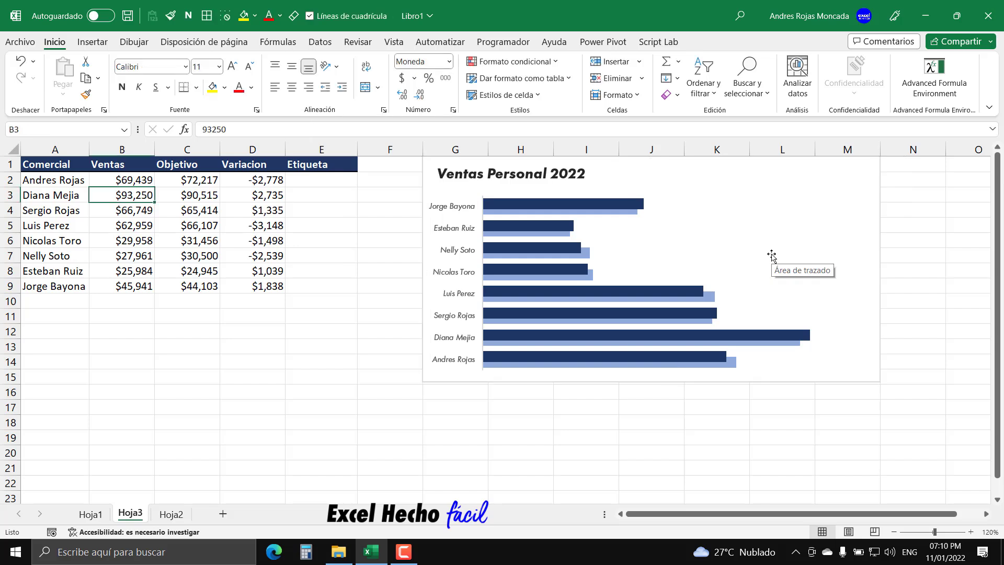
Set the chart's shape outline to Sin contorno, removing its border.
left_click(851, 165)
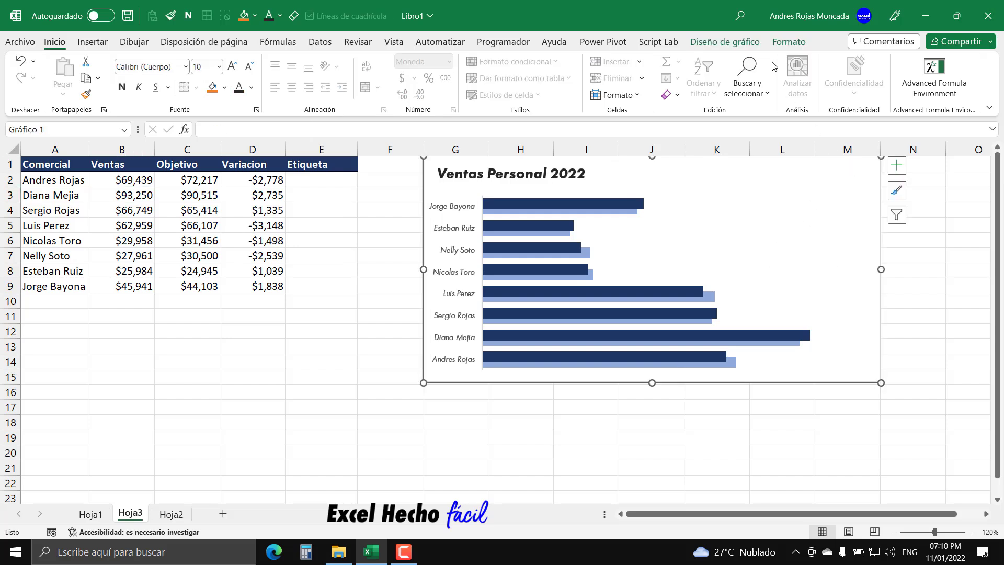
left_click(789, 42)
left_click(453, 78)
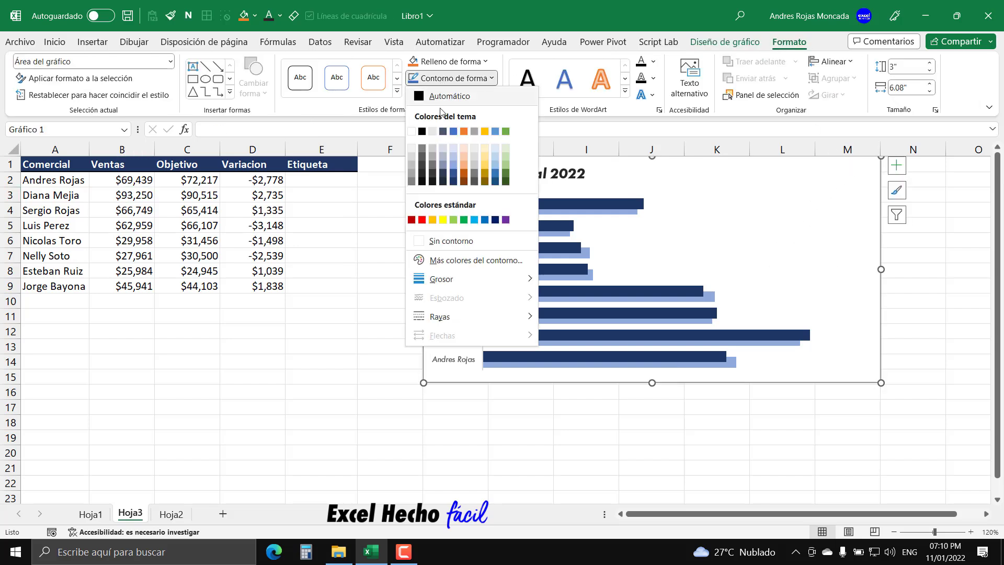
left_click(432, 243)
key("Escape")
left_click(874, 173)
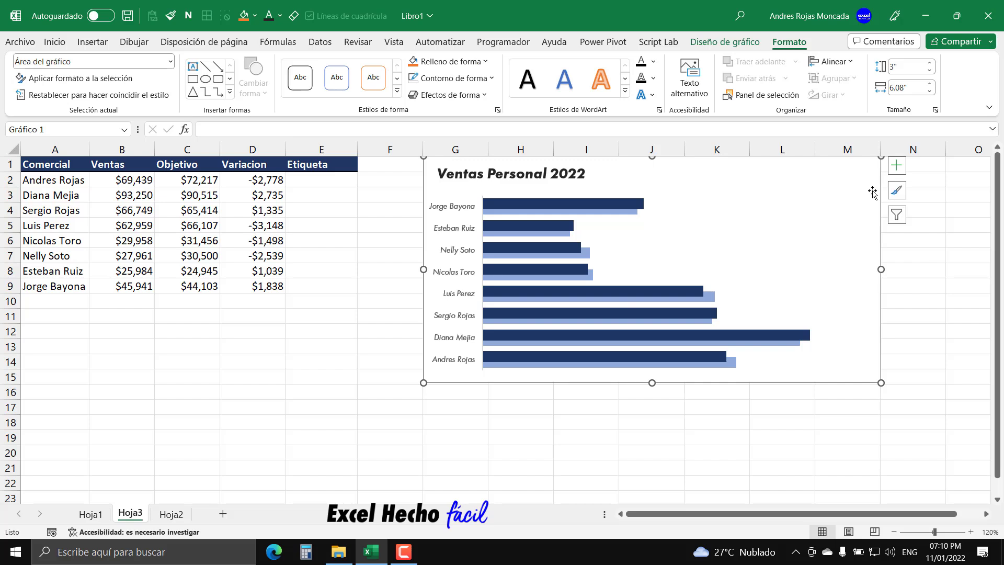
Add data labels to the Ventas series so each navy bar shows its dollar amount.
left_click(639, 206)
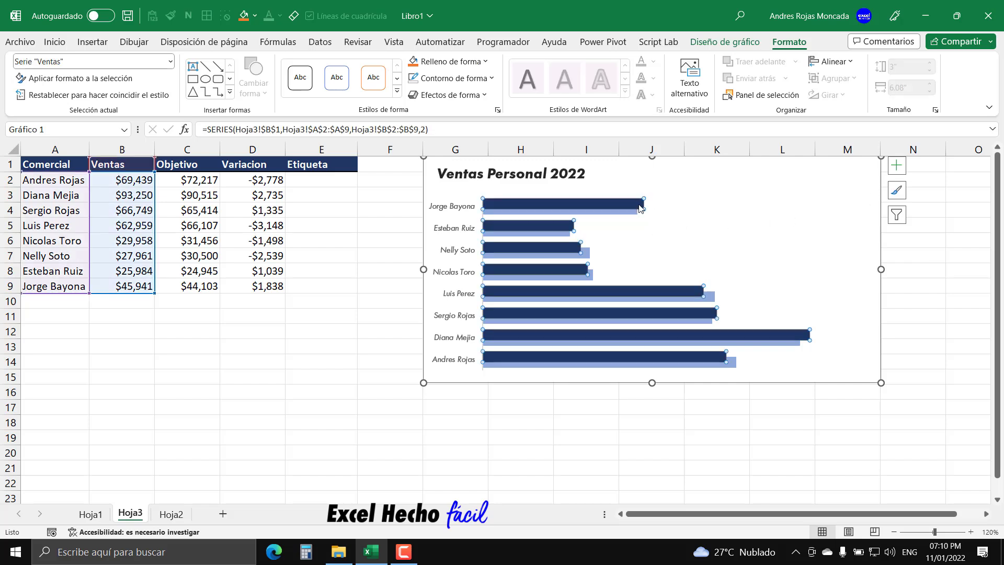
right_click(640, 207)
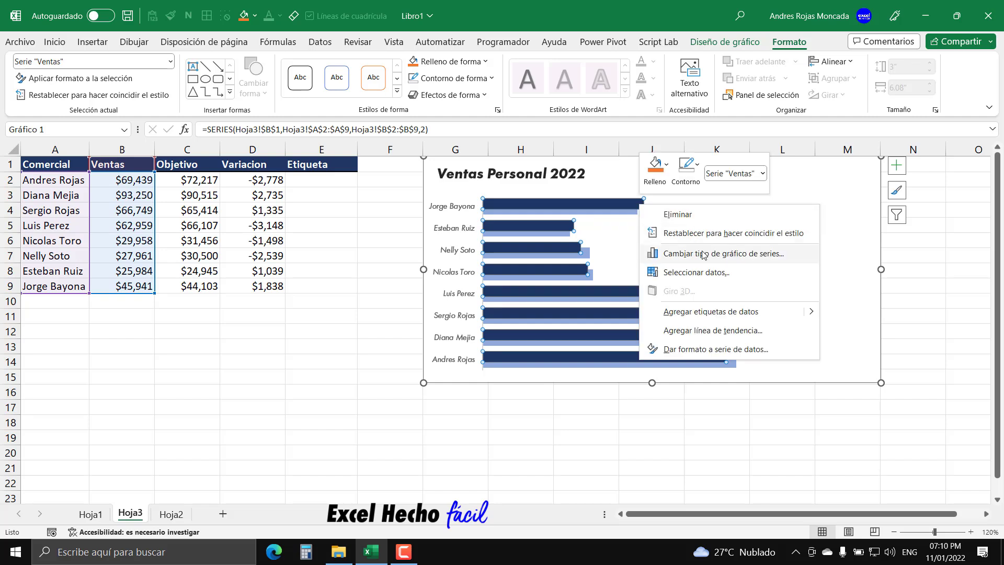
left_click(709, 314)
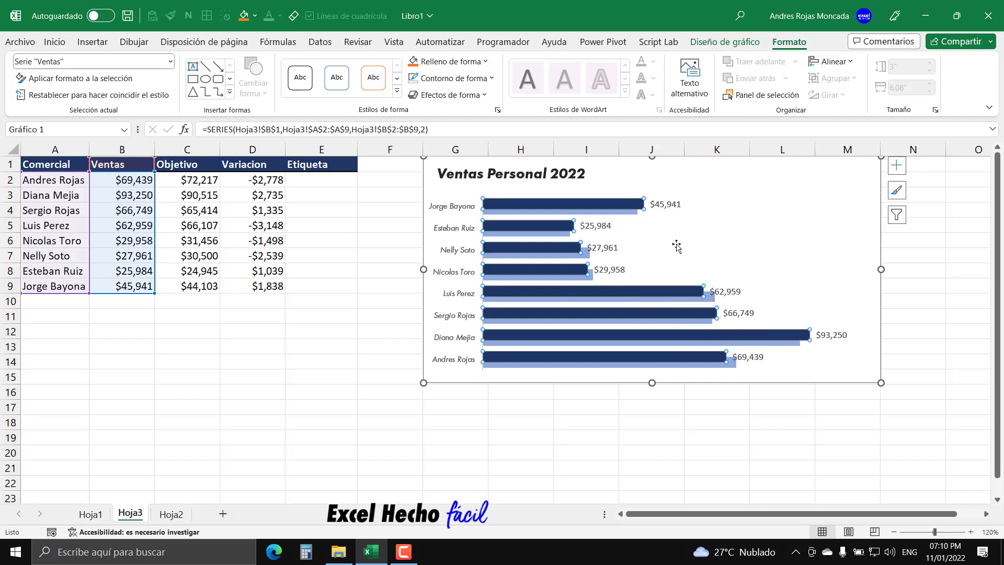
key("Escape")
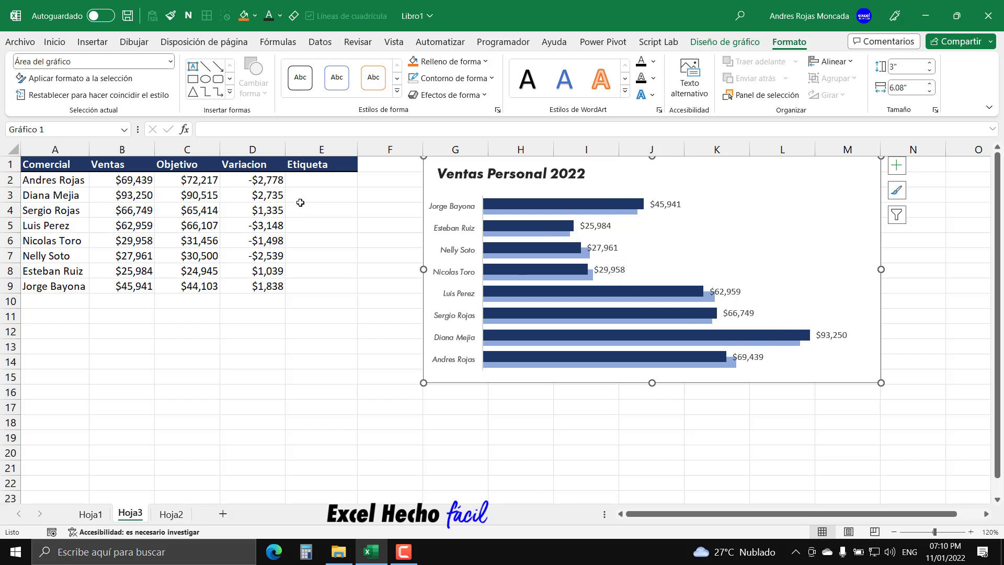
left_click(304, 180)
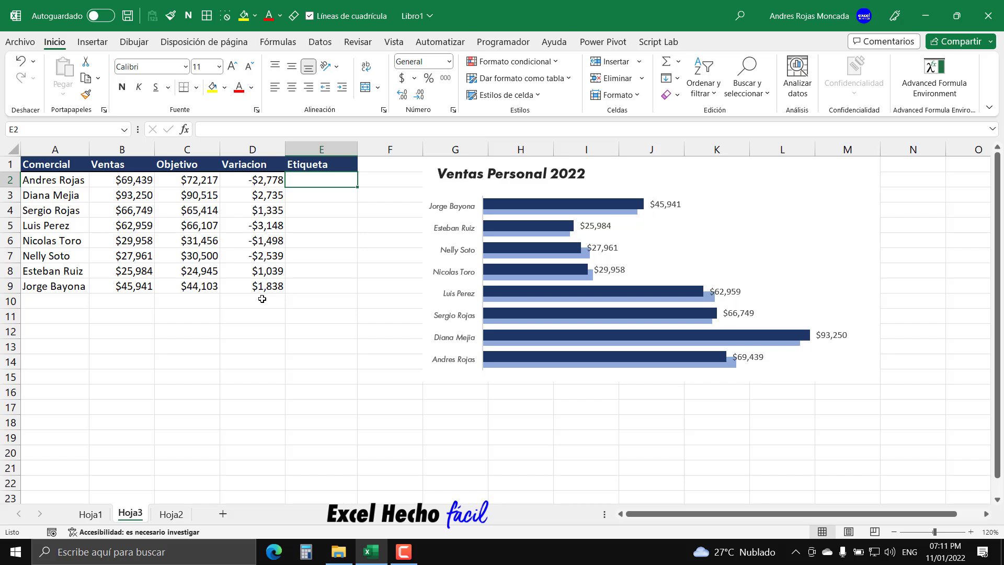
Begin E2's formula as =SI(D2>=0,"" with the cursor placed inside the empty quotes.
type("=")
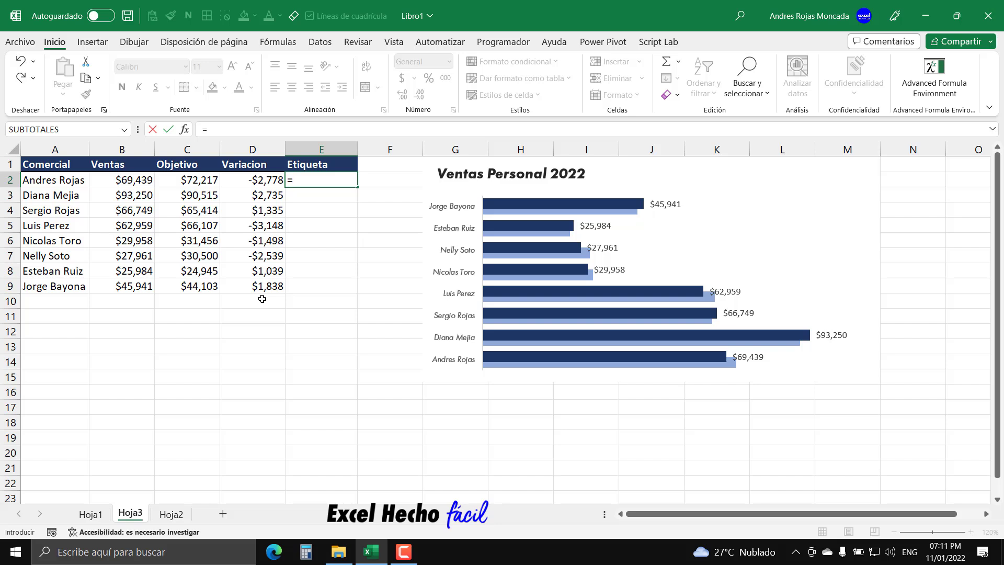
type("si")
key("Tab")
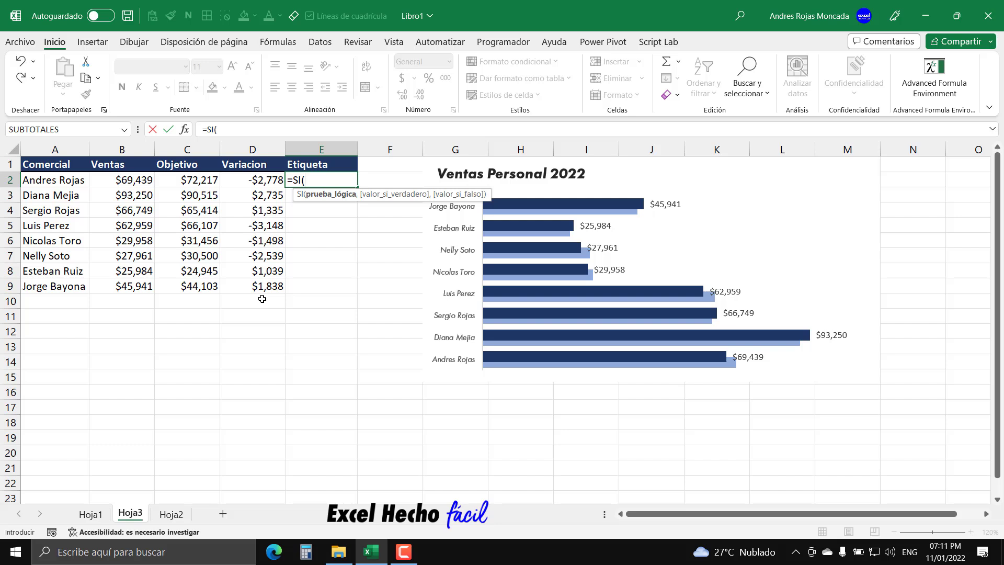
key("Left")
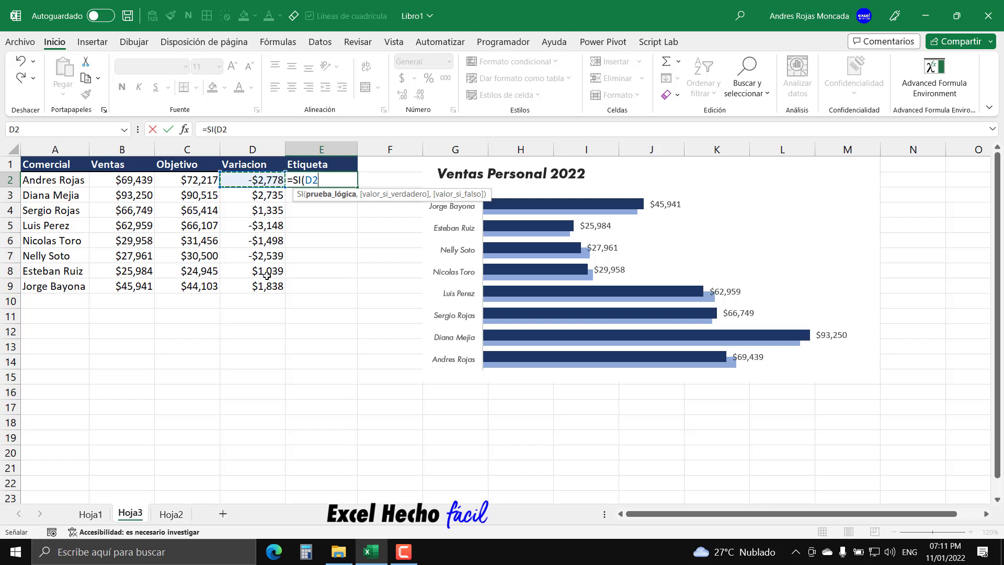
type(">=")
type("0,")
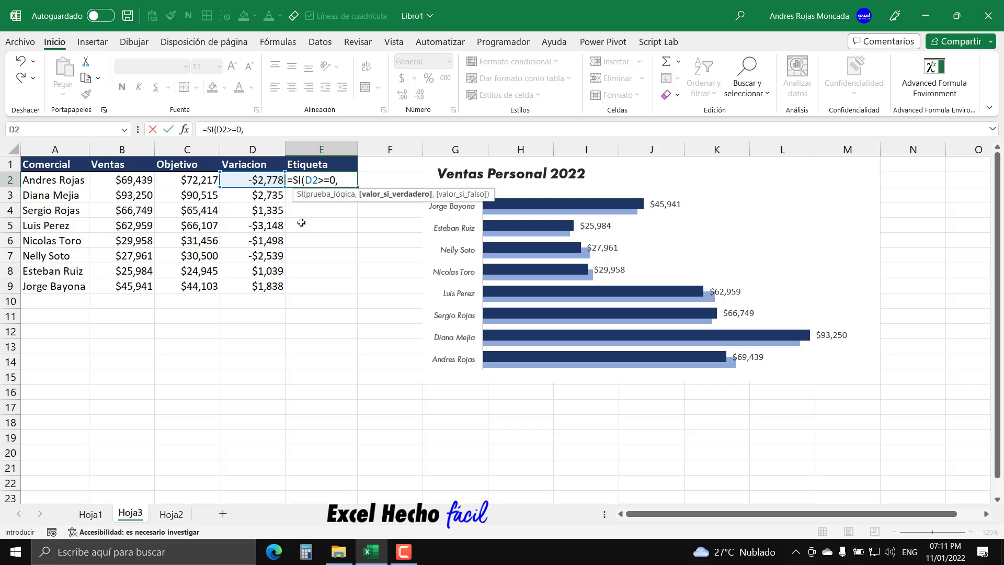
left_click(344, 178)
Insert a green square emoji as the formula's positive-variance result, followed by a comma.
key("super+period")
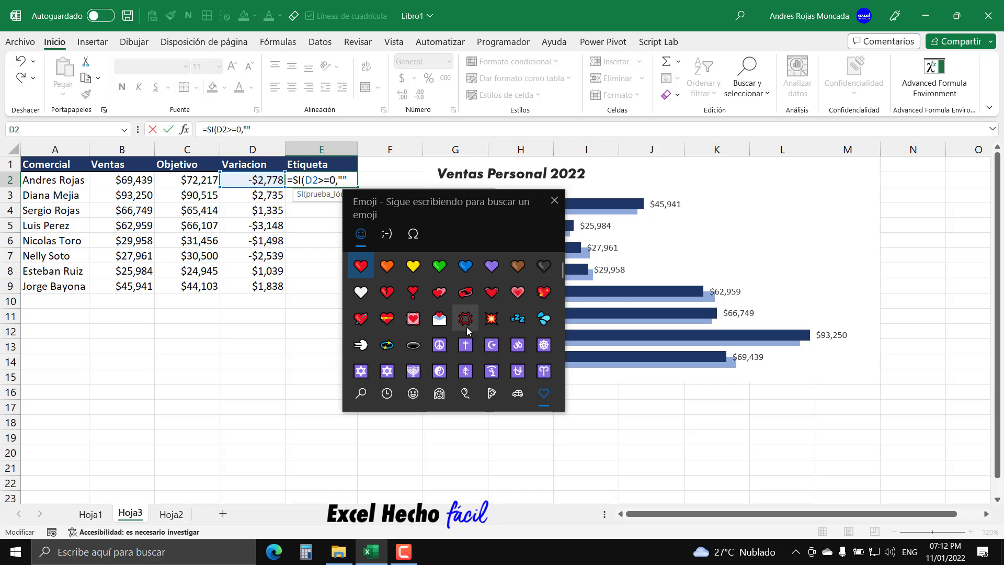
scroll(485, 292, "down", 1)
scroll(486, 293, "down", 3)
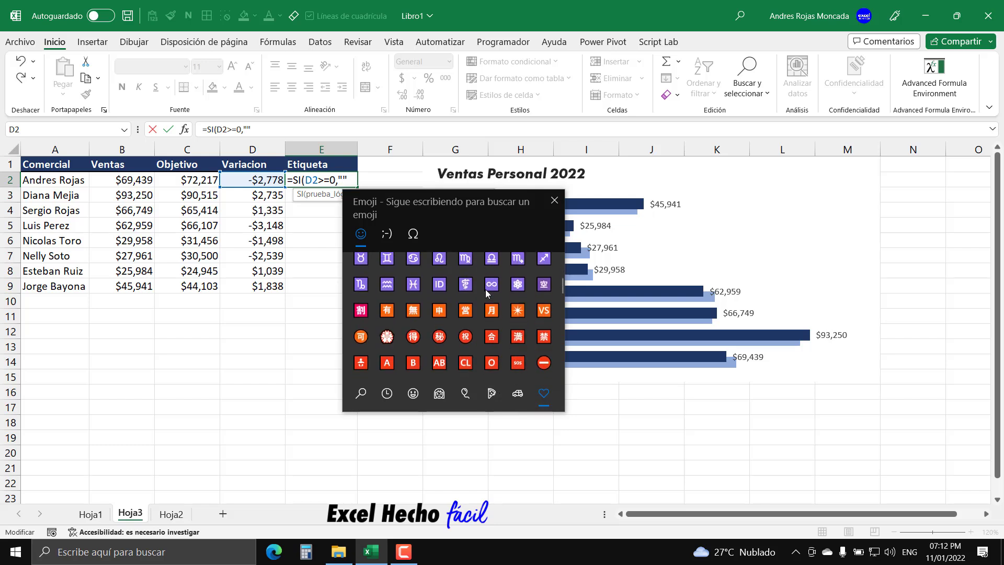
scroll(485, 293, "down", 3)
scroll(486, 293, "down", 3)
scroll(485, 292, "down", 3)
scroll(486, 293, "down", 2)
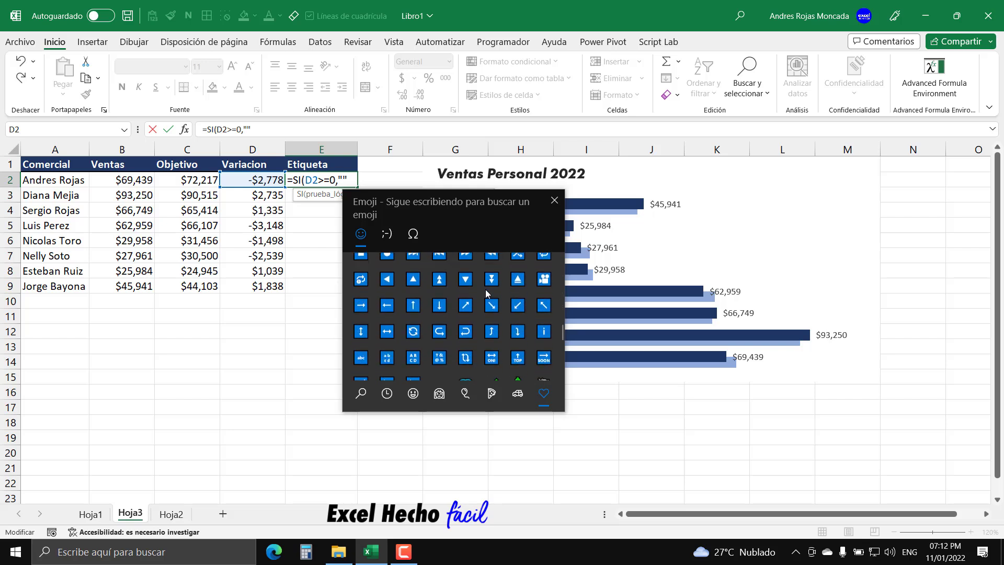
scroll(485, 292, "down", 3)
scroll(486, 293, "down", 3)
scroll(486, 293, "down", 2)
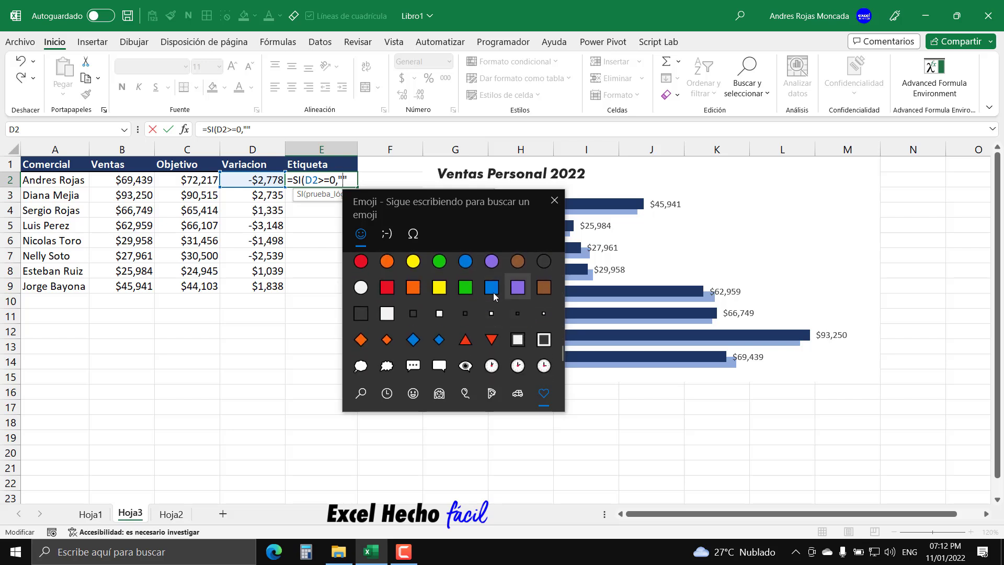
left_click(466, 291)
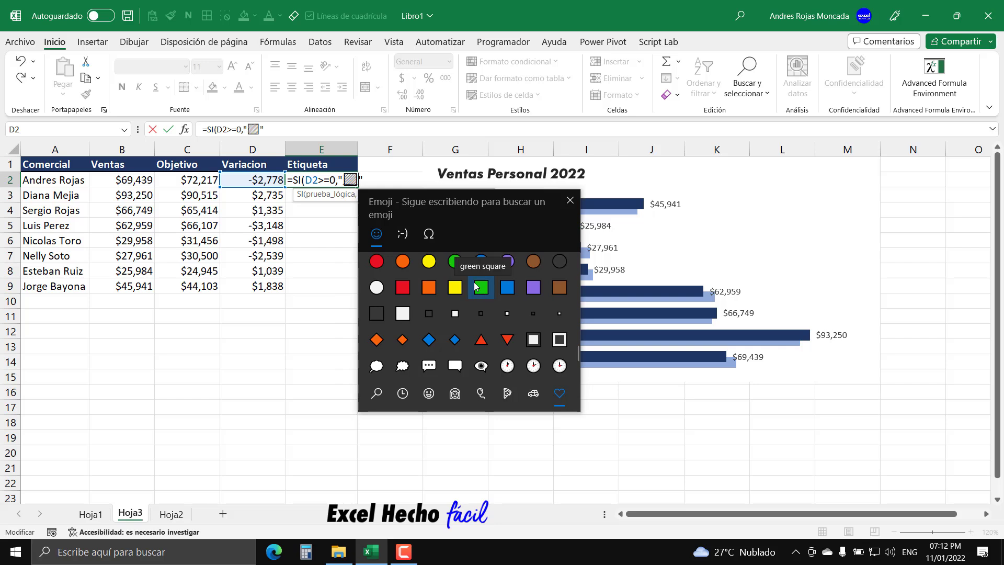
left_click(570, 200)
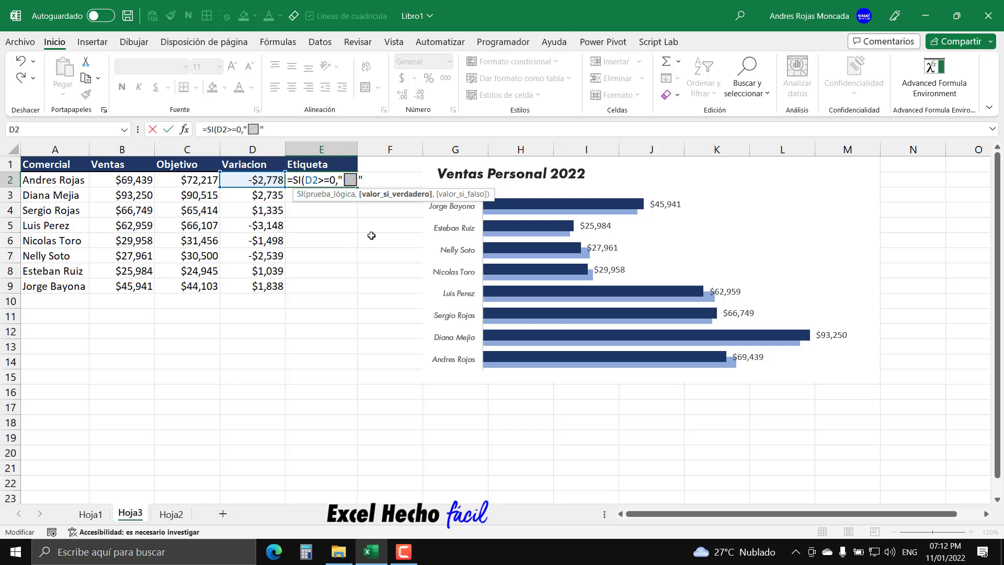
type(",")
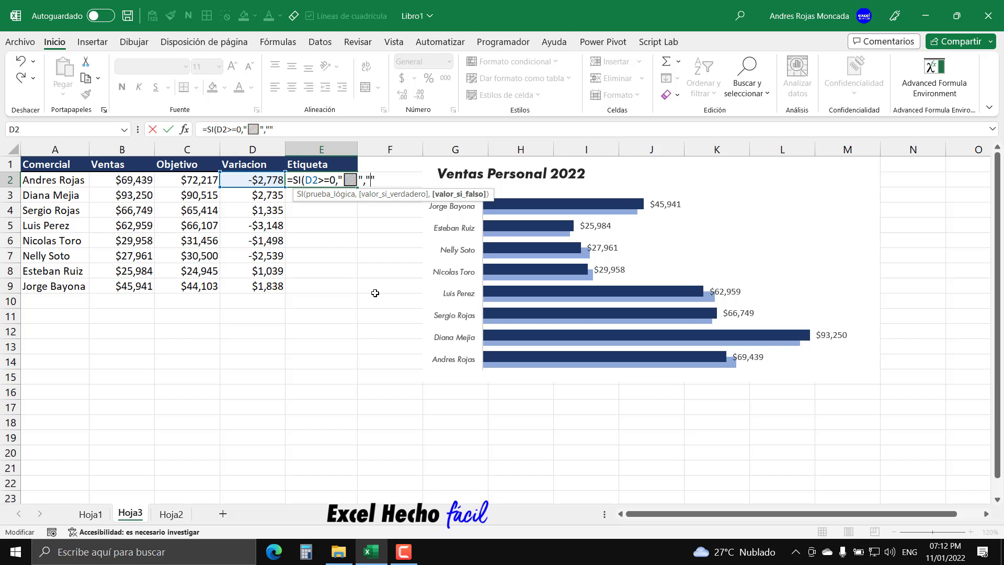
Insert a red square emoji as the negative-variance result and close the parenthesis.
key("super+period")
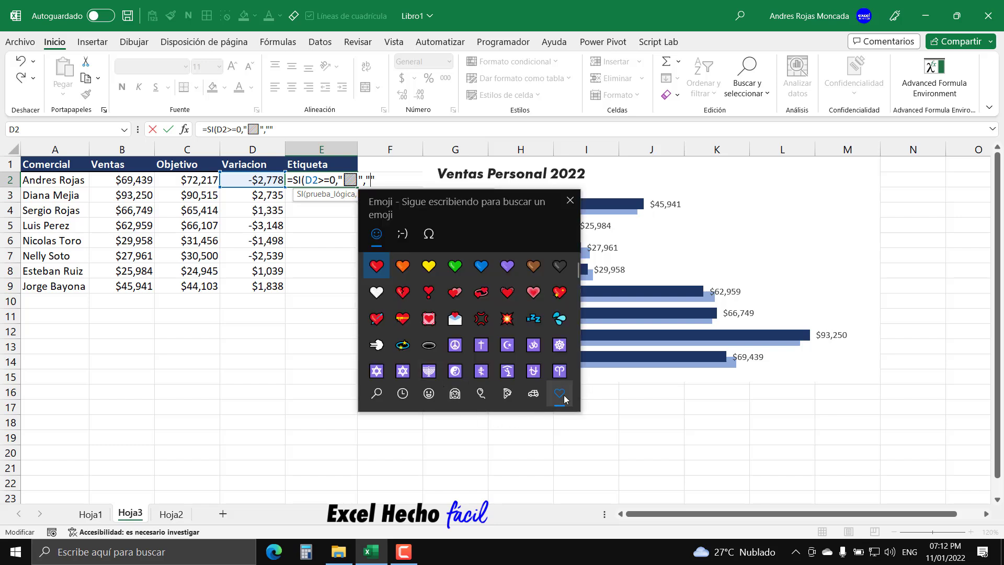
scroll(460, 306, "down", 2)
scroll(467, 300, "down", 2)
scroll(467, 301, "down", 2)
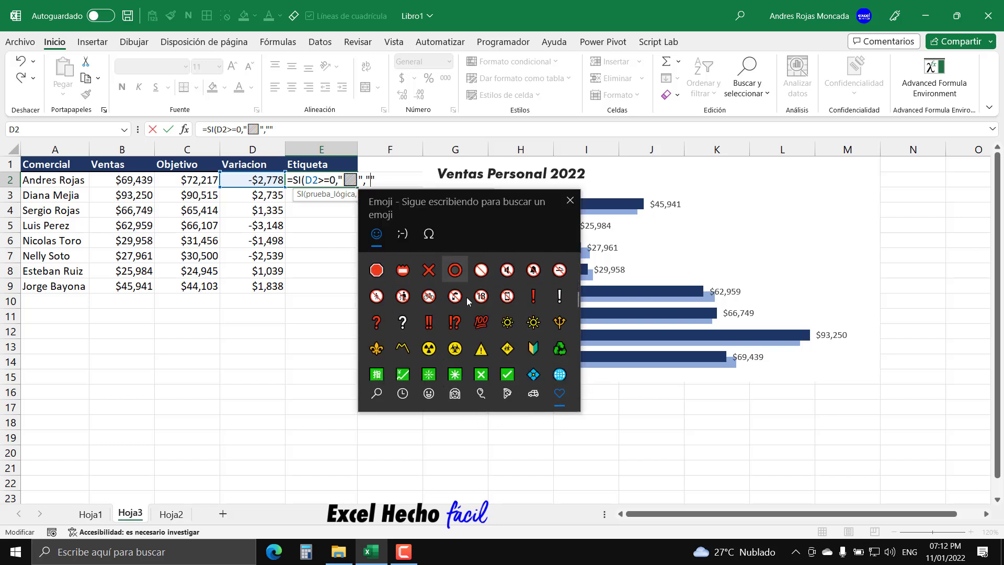
scroll(466, 301, "down", 2)
scroll(466, 300, "down", 2)
scroll(466, 297, "down", 2)
scroll(466, 297, "down", 2)
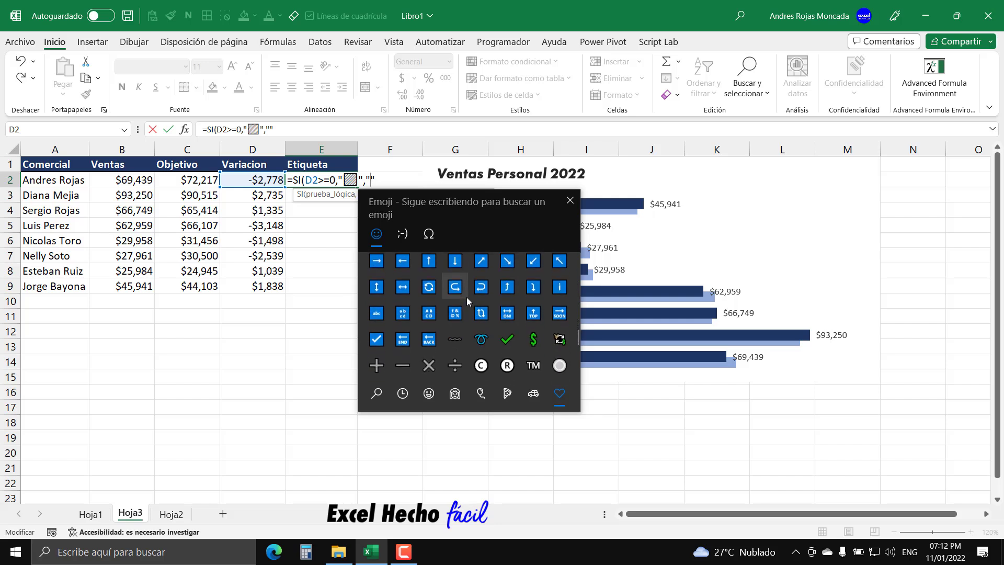
scroll(466, 297, "down", 2)
scroll(467, 297, "down", 2)
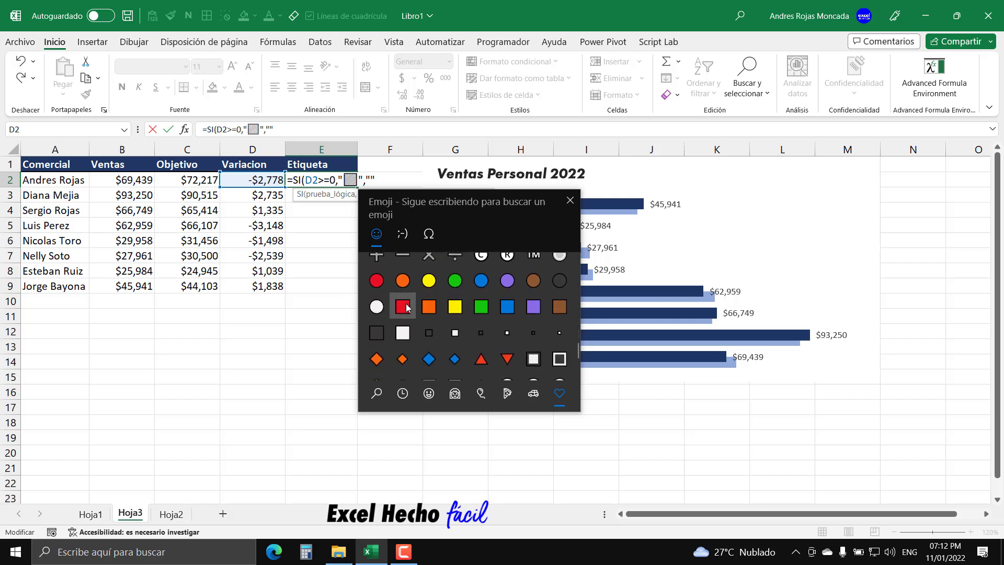
left_click(403, 306)
left_click(569, 200)
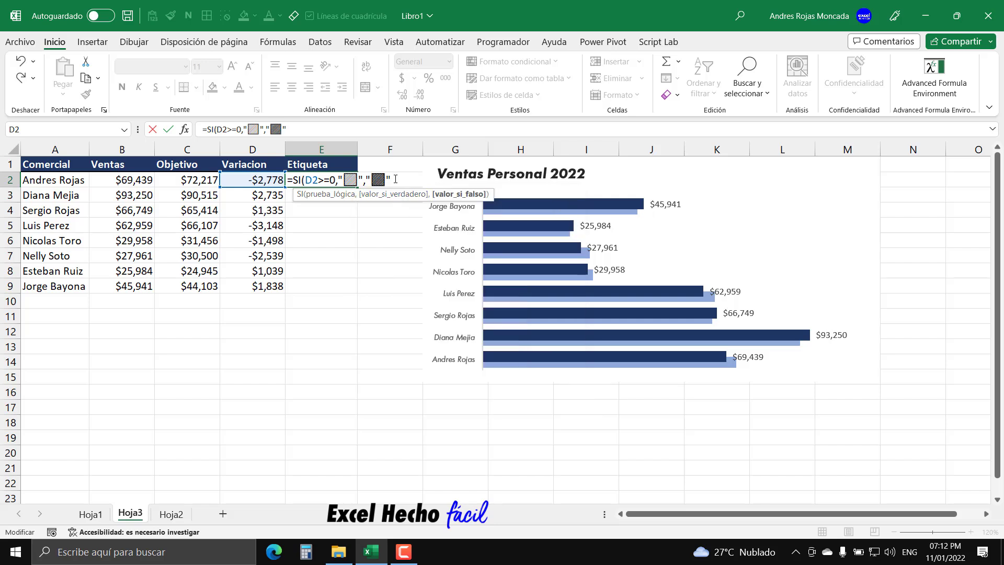
type(")")
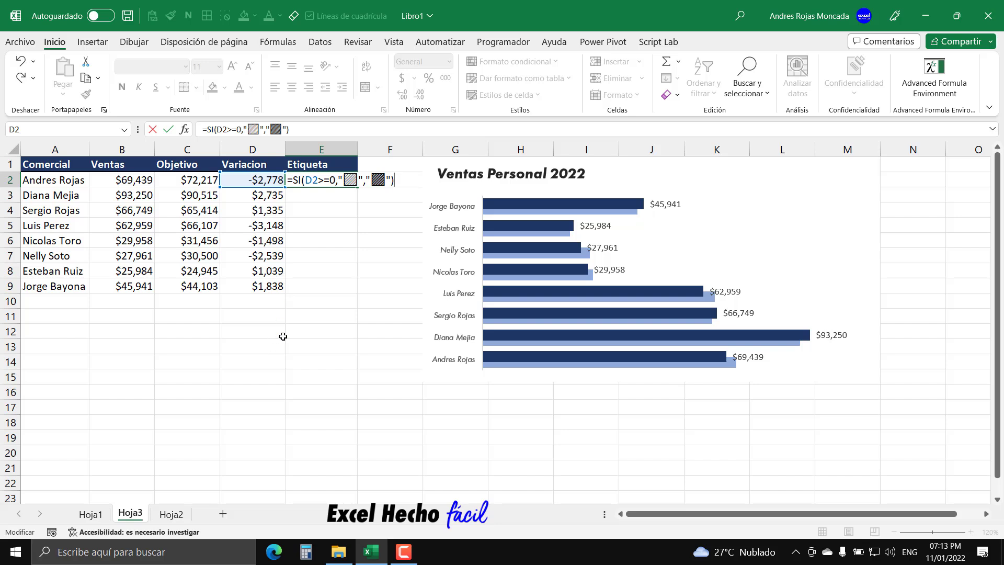
Append &TEXTO(ABS(D2),"#,.0") to E2's marker formula so it shows the variance in thousands.
type("&")
type("te")
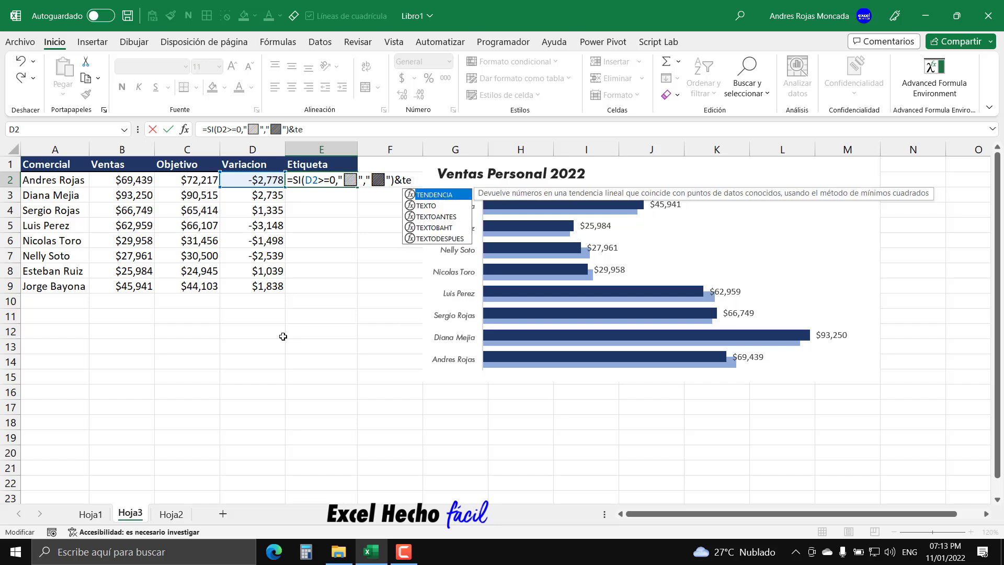
key("Down")
key("Tab")
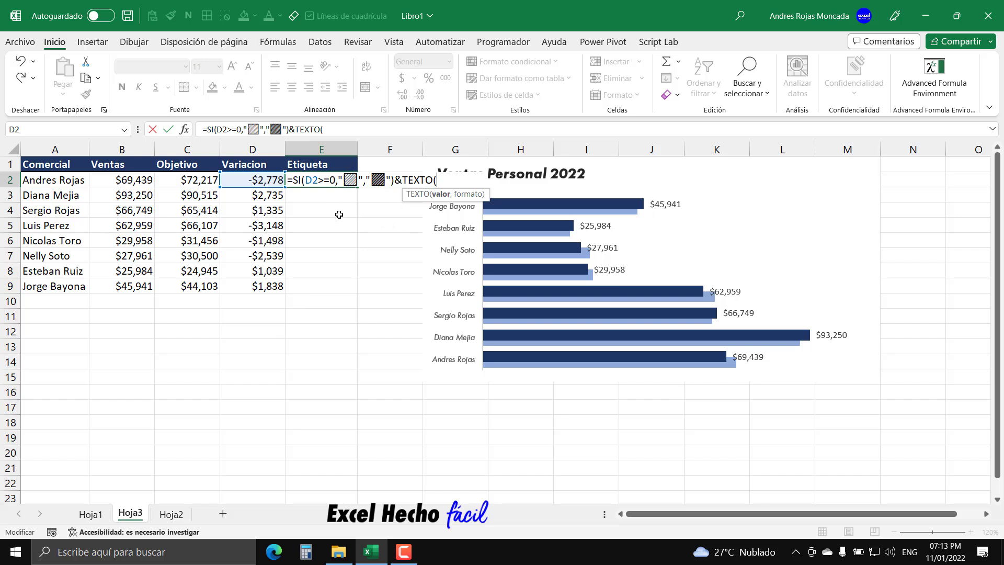
left_click(259, 180)
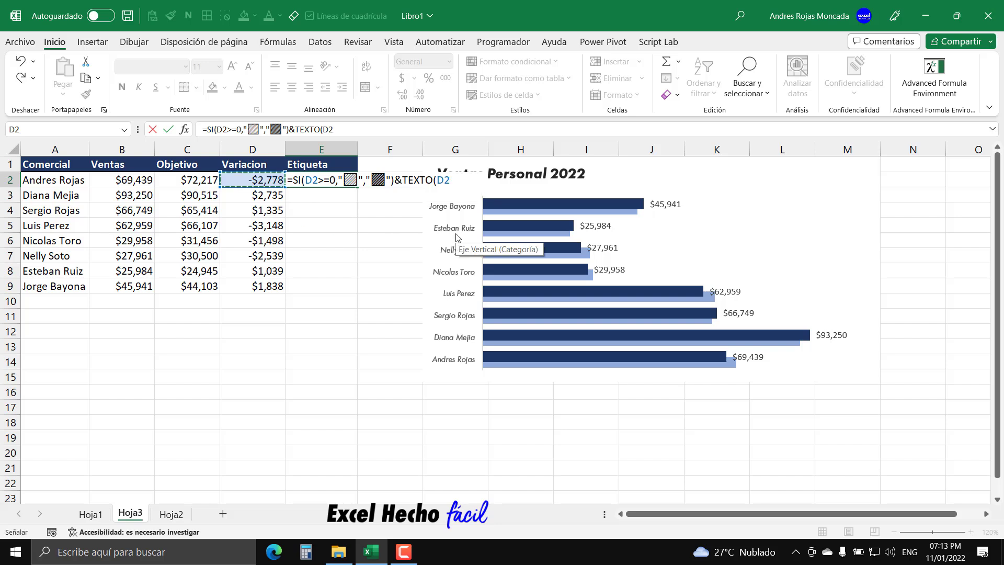
key("F2")
key("Left")
key("Left")
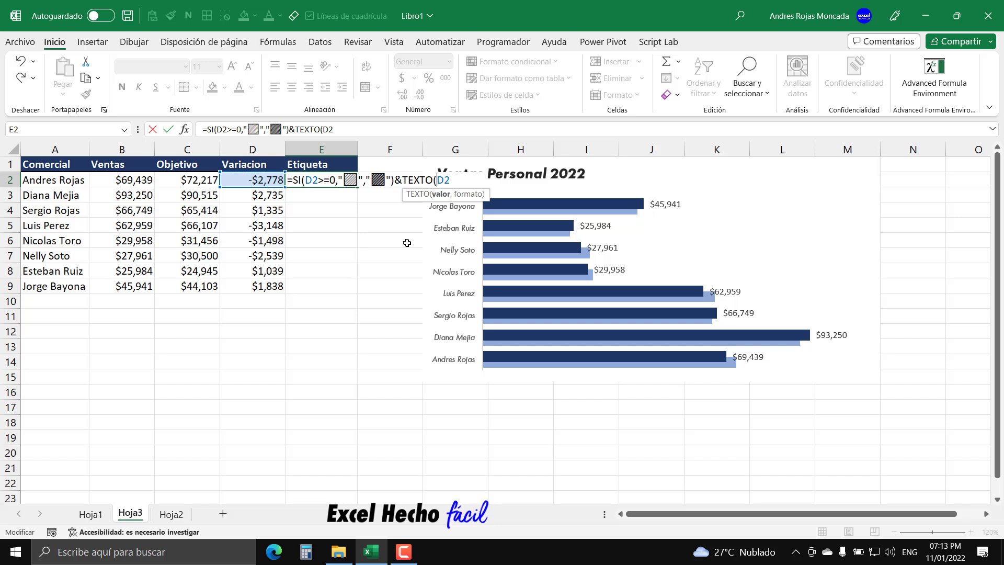
type("ABS(")
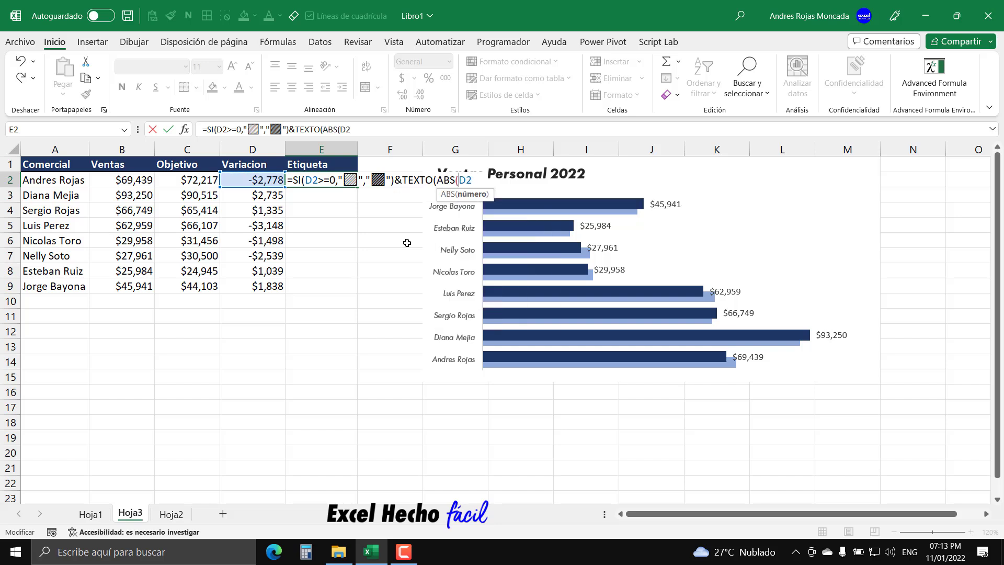
key("Right")
key("Right")
type(")")
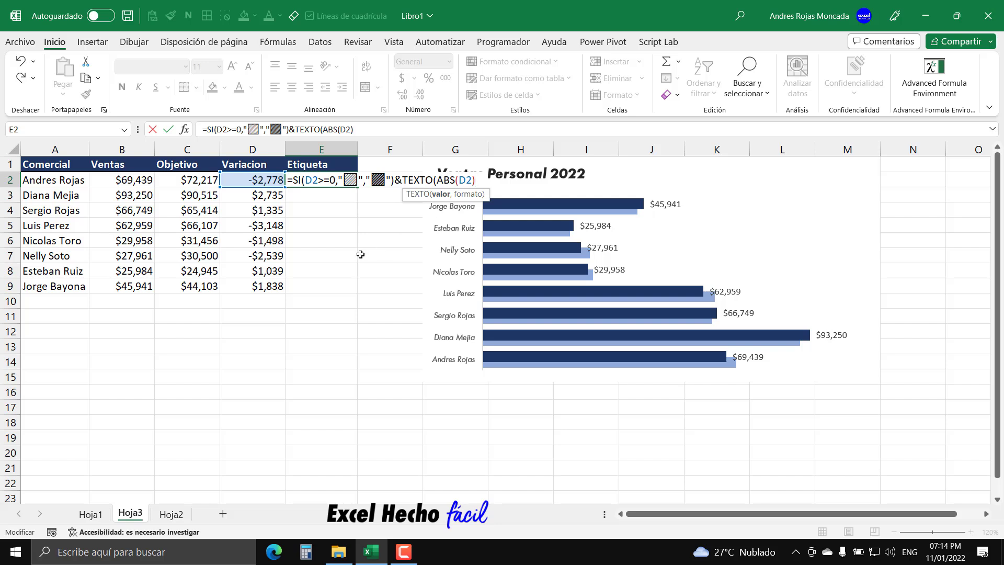
type(",")
type("\"\"")
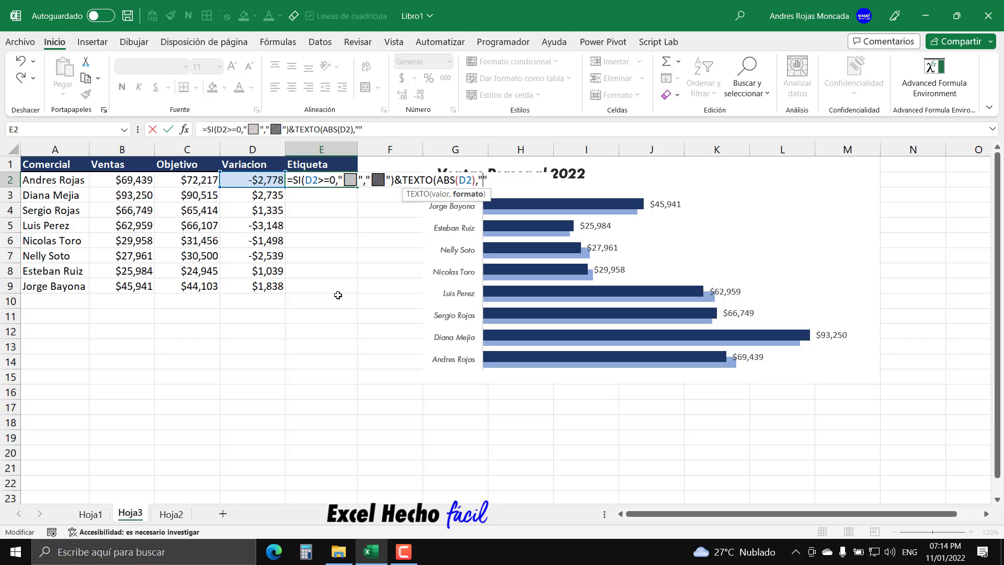
type("#")
type(",")
type(".")
type("0\"")
type(")")
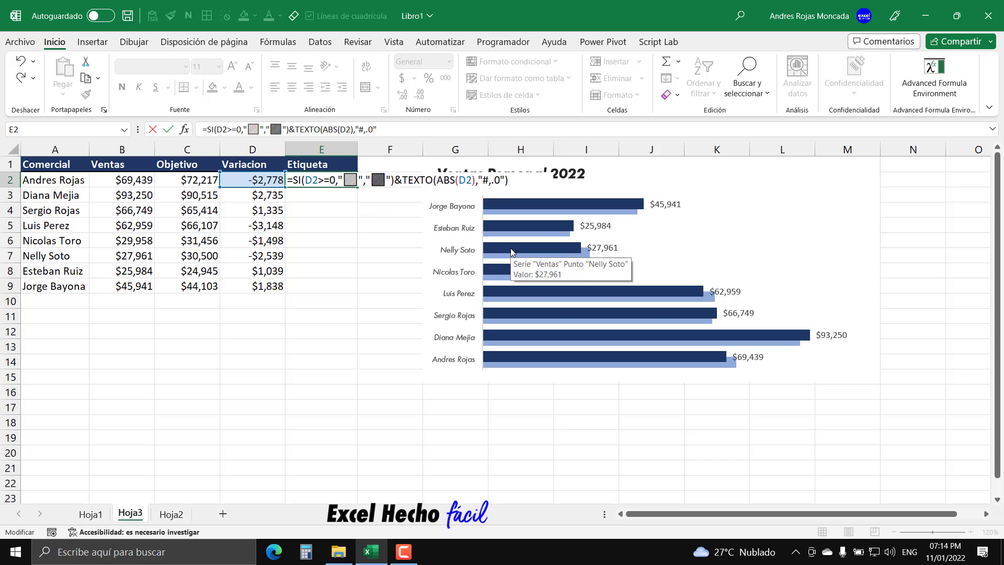
Commit the E2 label formula and copy it down to E9.
key("Return")
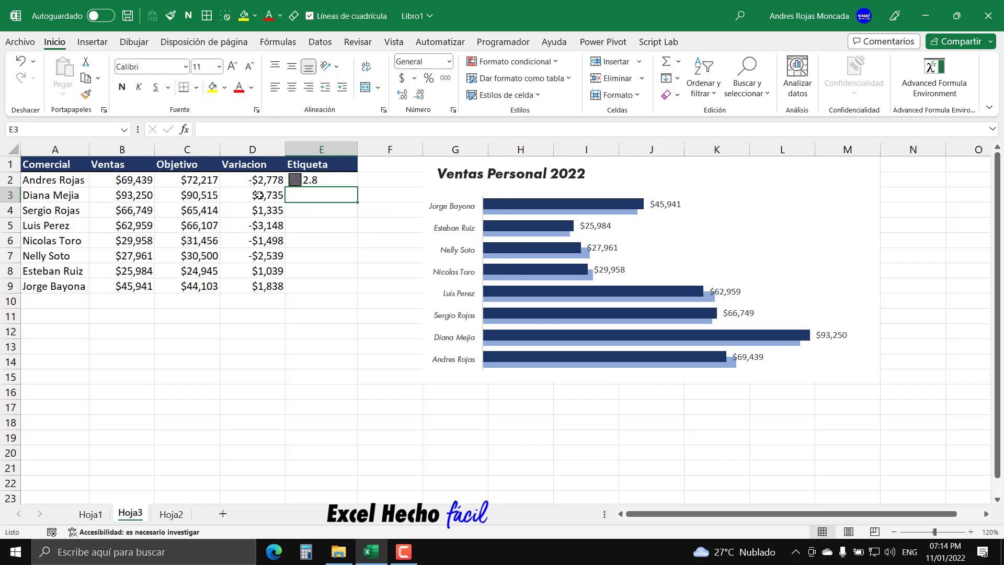
left_click(319, 180)
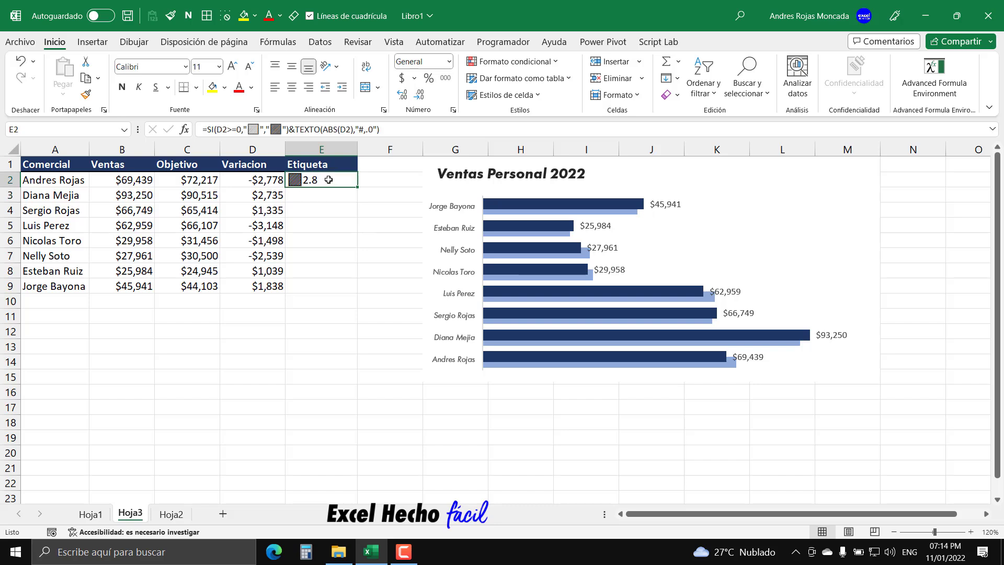
left_click_drag(358, 187, 347, 288)
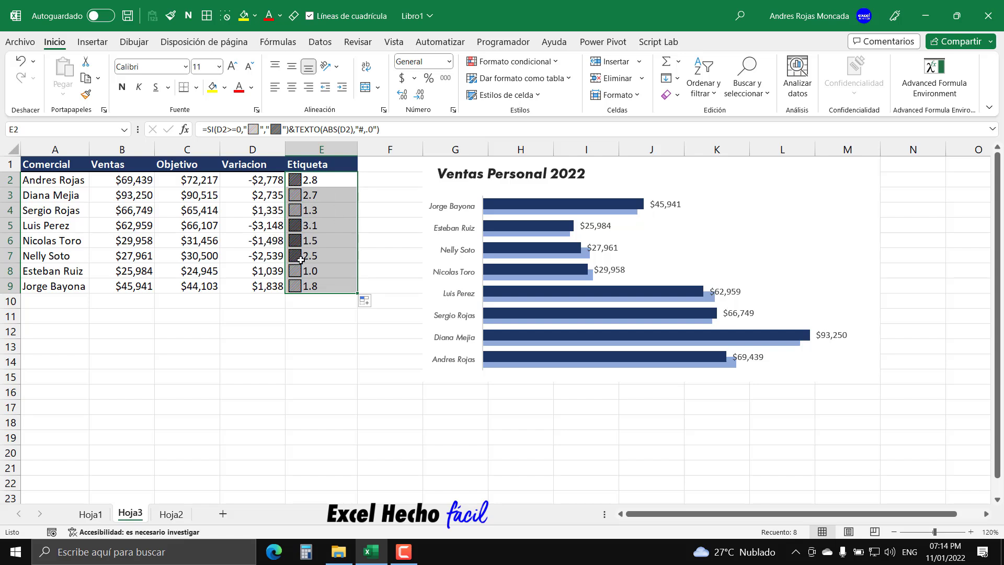
Add a K suffix to the E2 label formula and refill it down through E9.
left_click(322, 181)
key("F2")
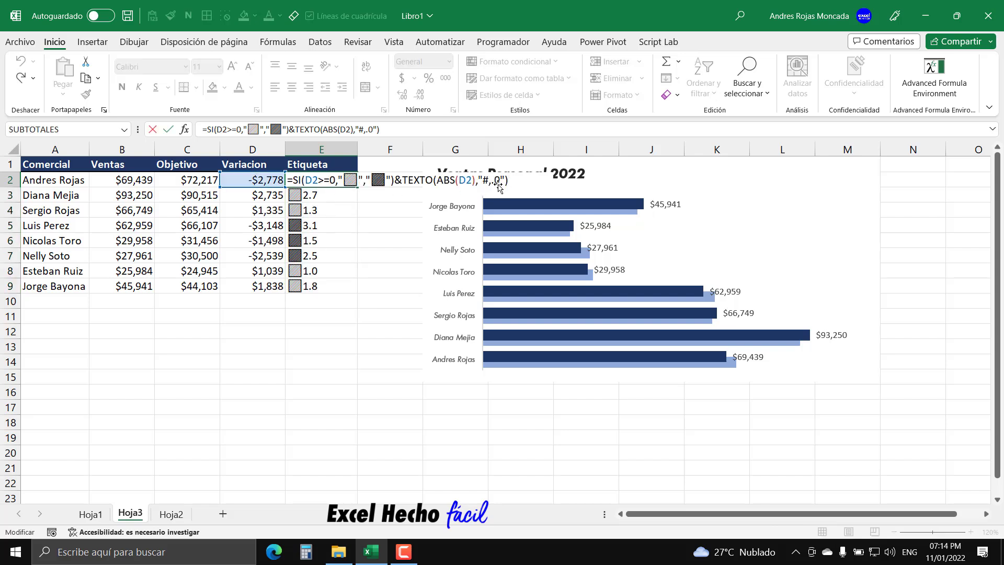
type("&")
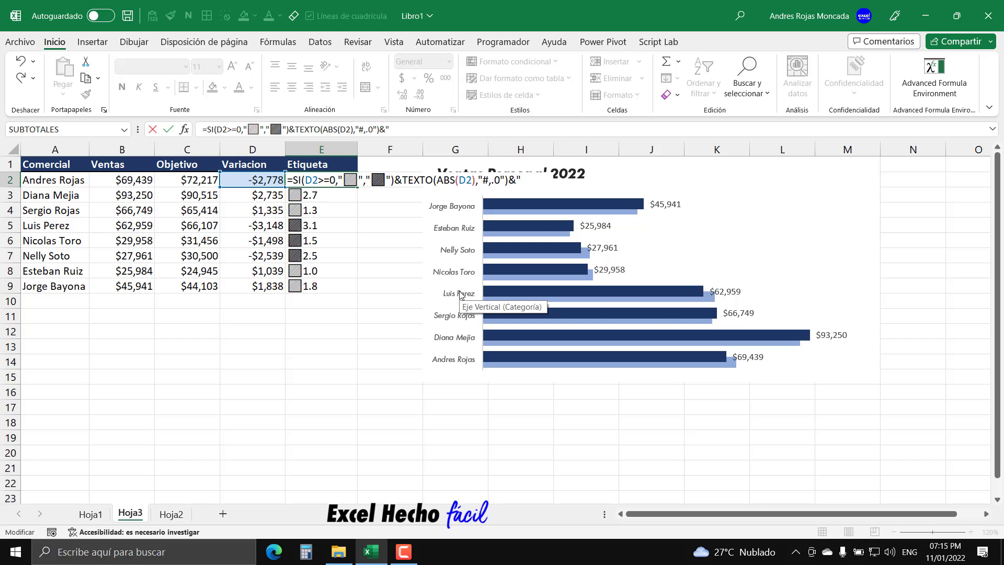
type("K")
key("Return")
left_click(327, 181)
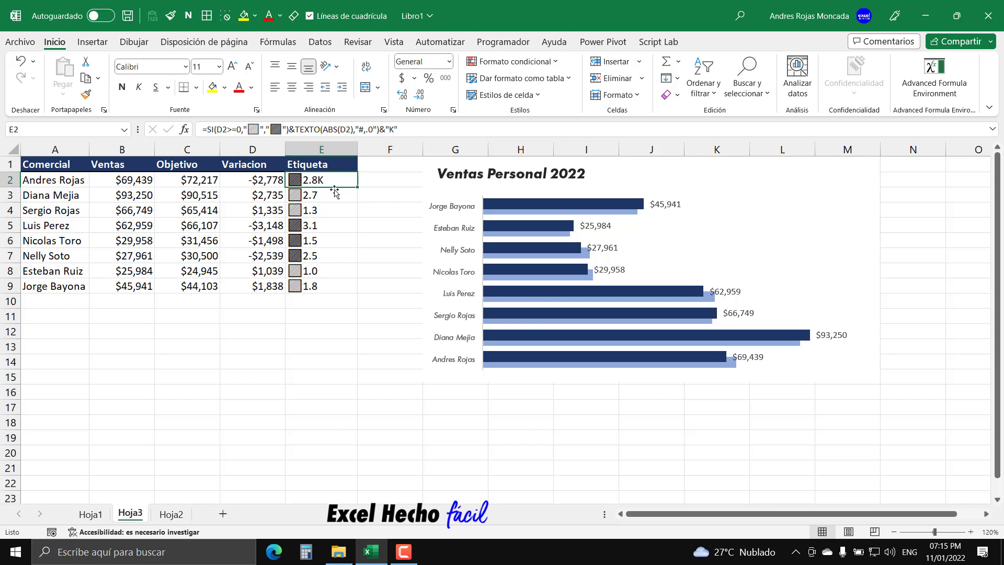
left_click_drag(357, 190, 343, 289)
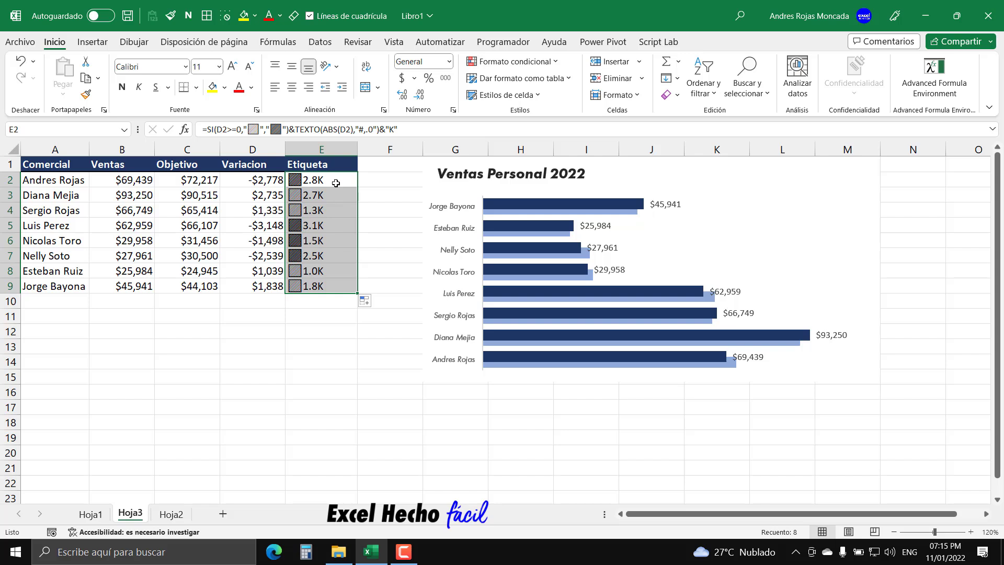
left_click(336, 183)
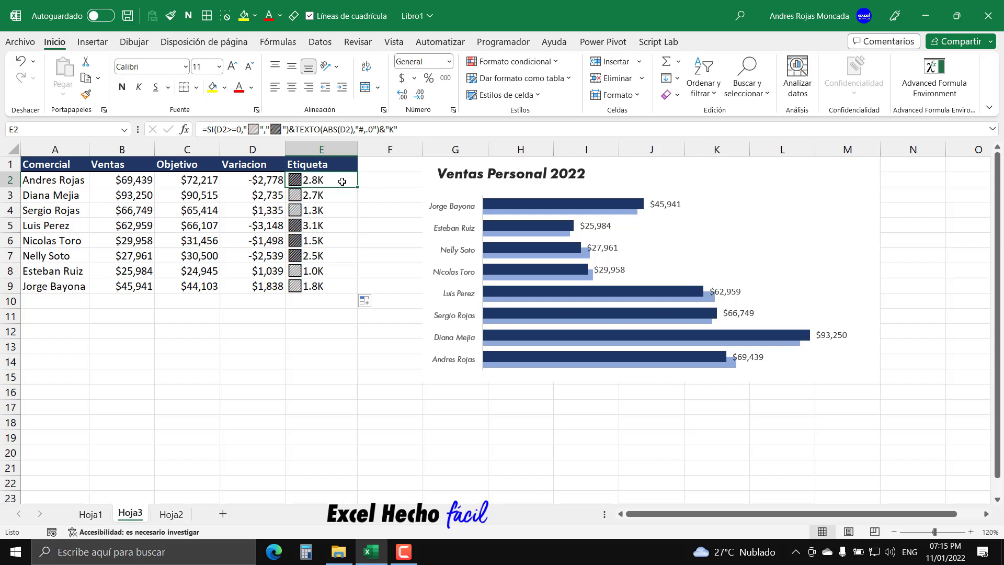
key("F2")
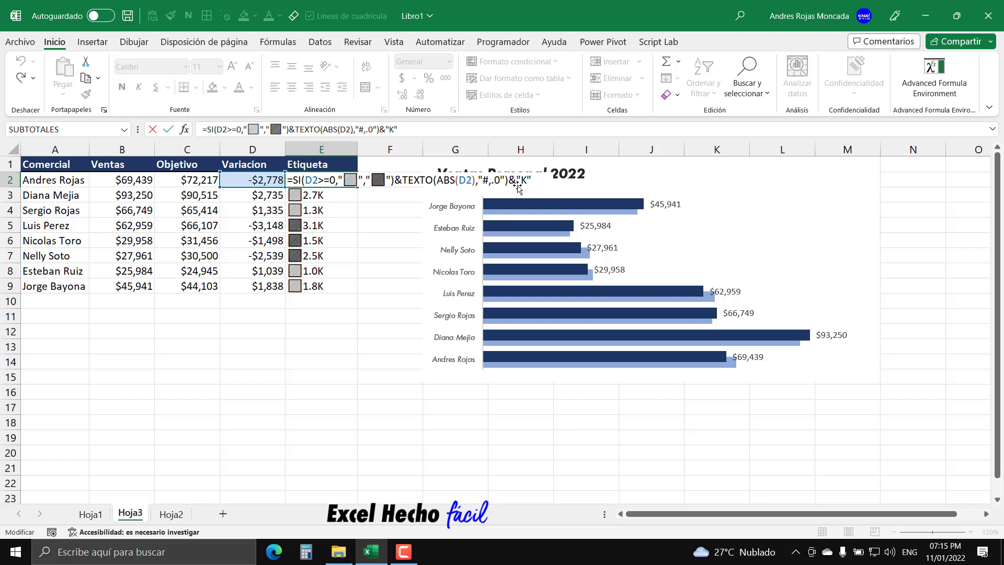
Extend the E2 label formula to append B2's sales formatted in thousands with TEXTO.
key("Left")
type(", ")
type("&")
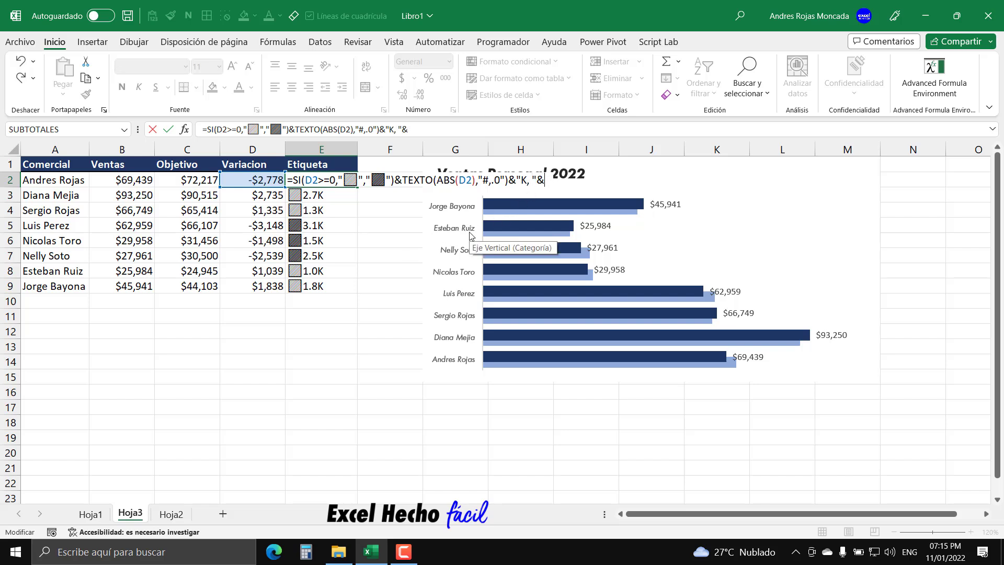
type("ex")
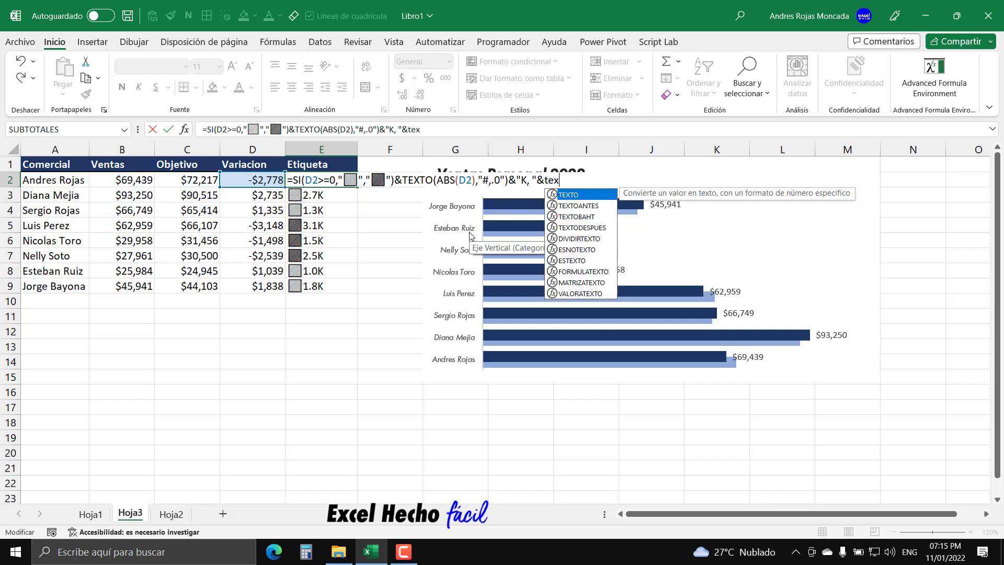
key("Tab")
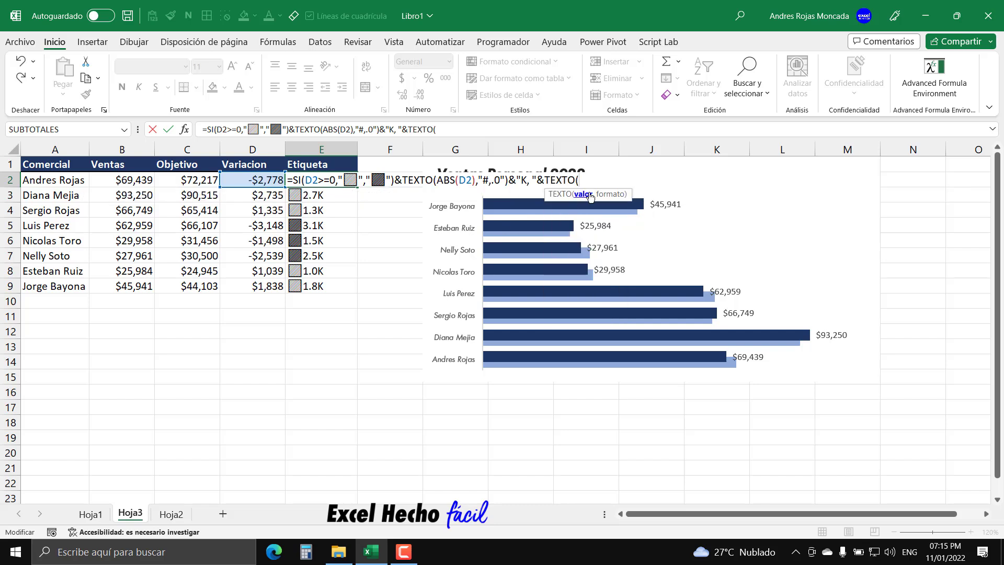
left_click(135, 181)
type(",")
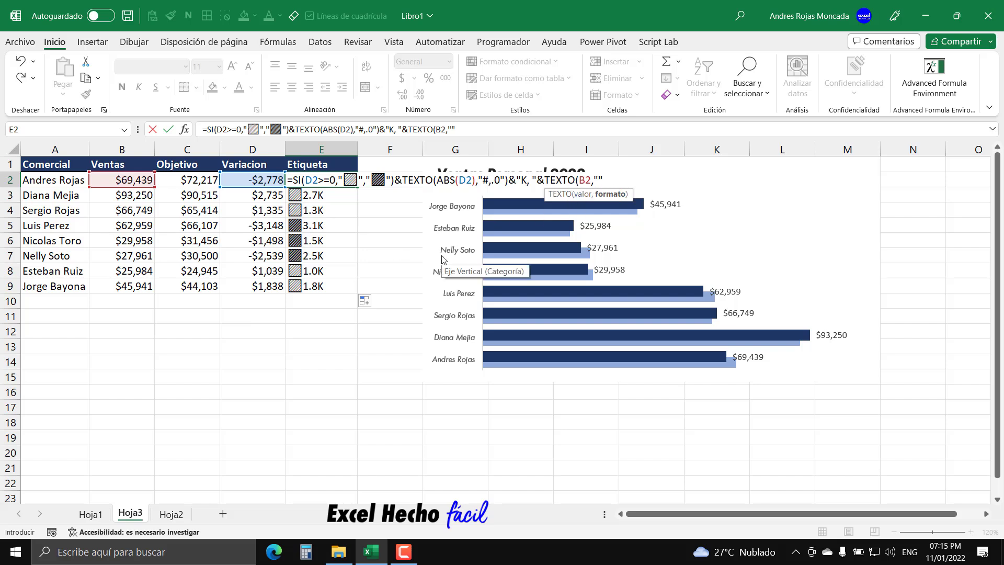
key("F2")
key("Left")
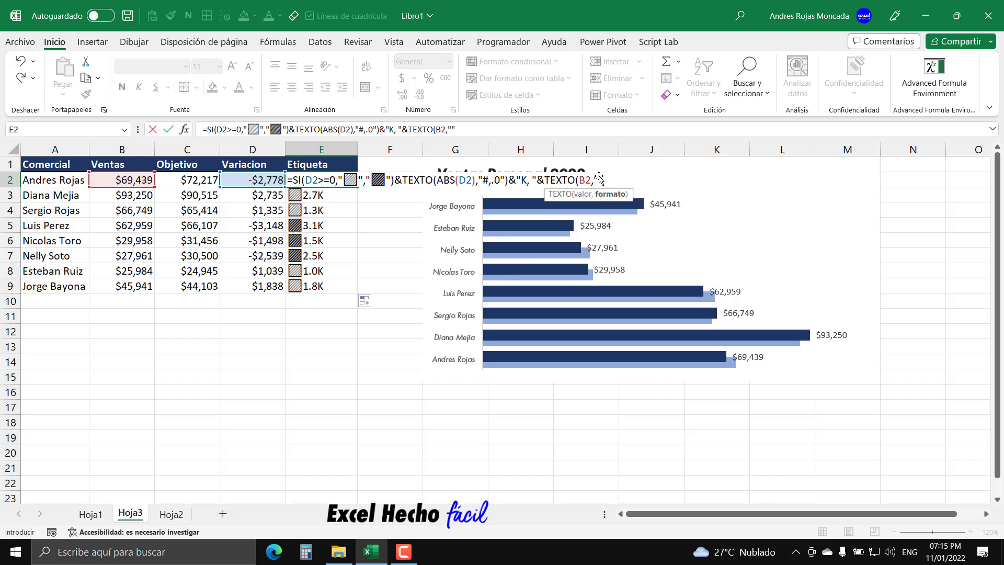
type("#,.")
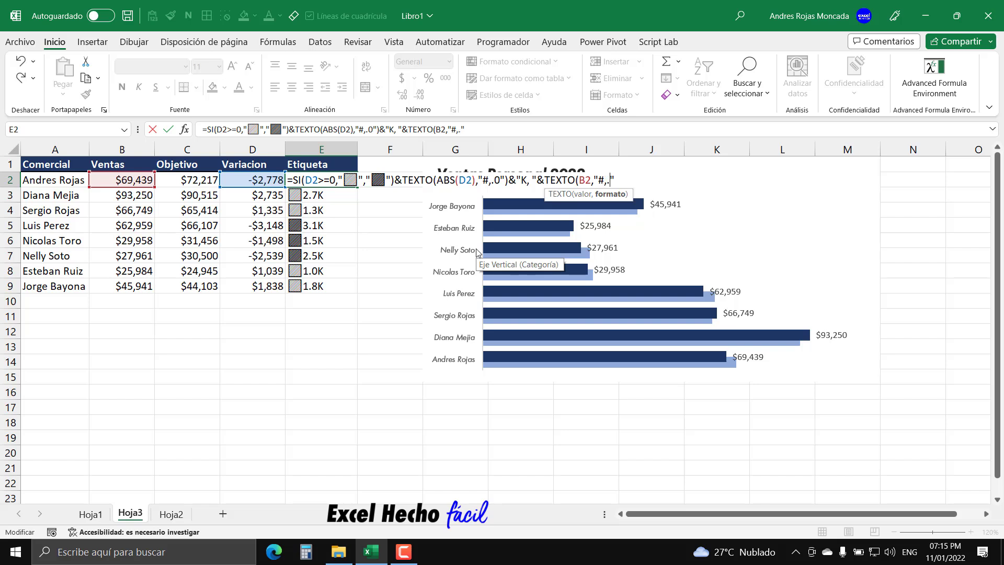
type("0\"")
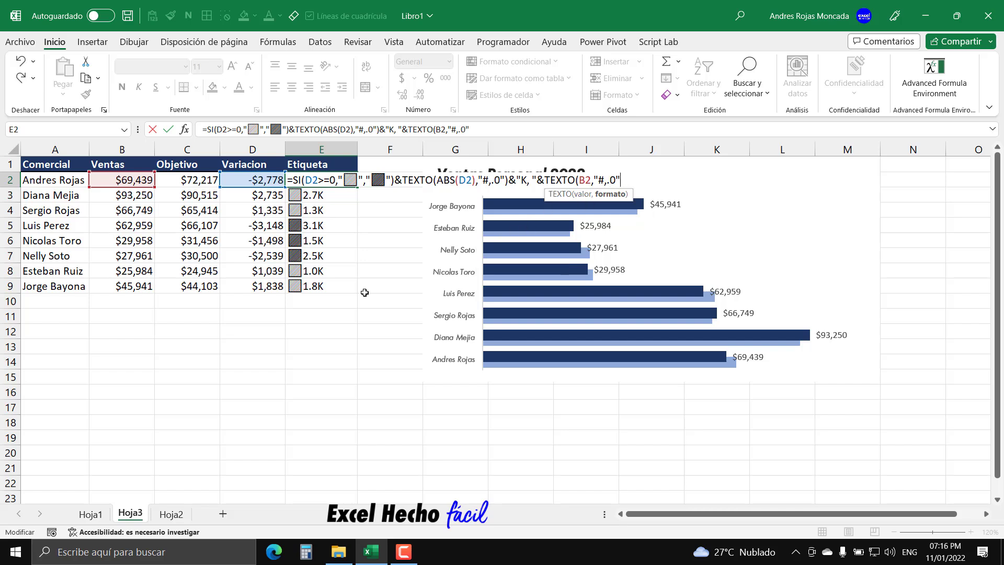
type(")&\"")
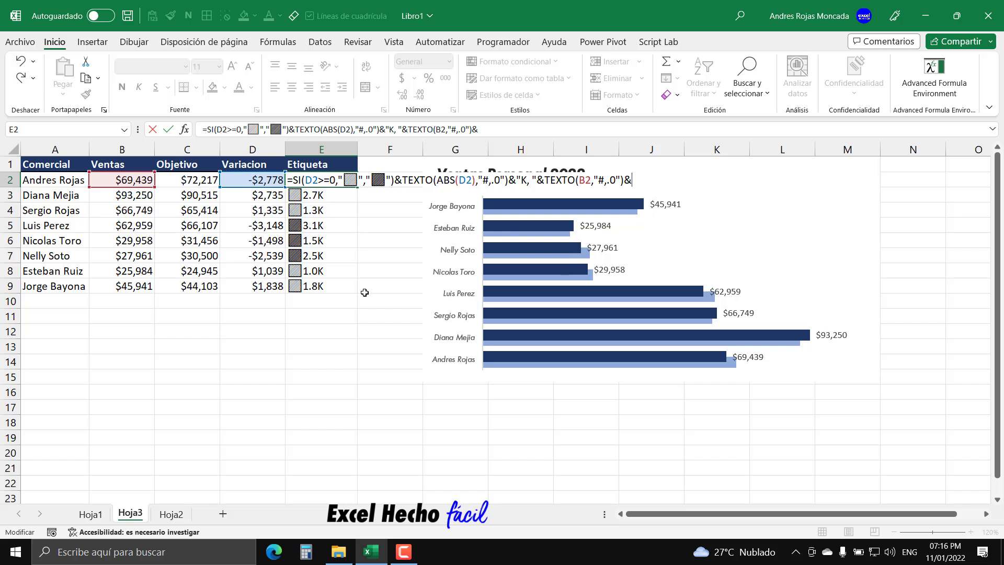
type("K")
Move the K into the sales format, commit E2 (2.8K, 69.4K), and fill down to E9.
key("BackSpace")
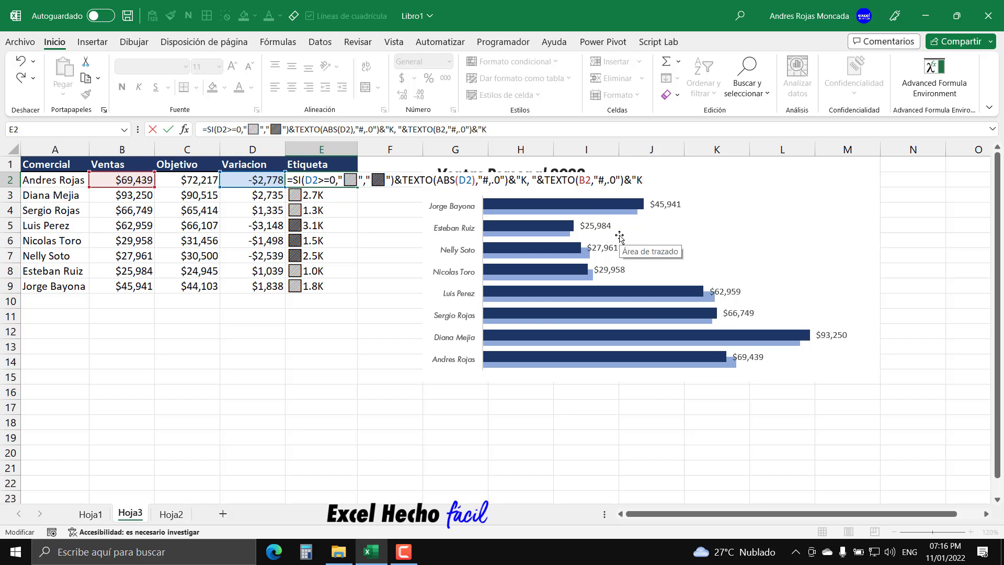
key("BackSpace")
key("BackSpace")
left_click(616, 180)
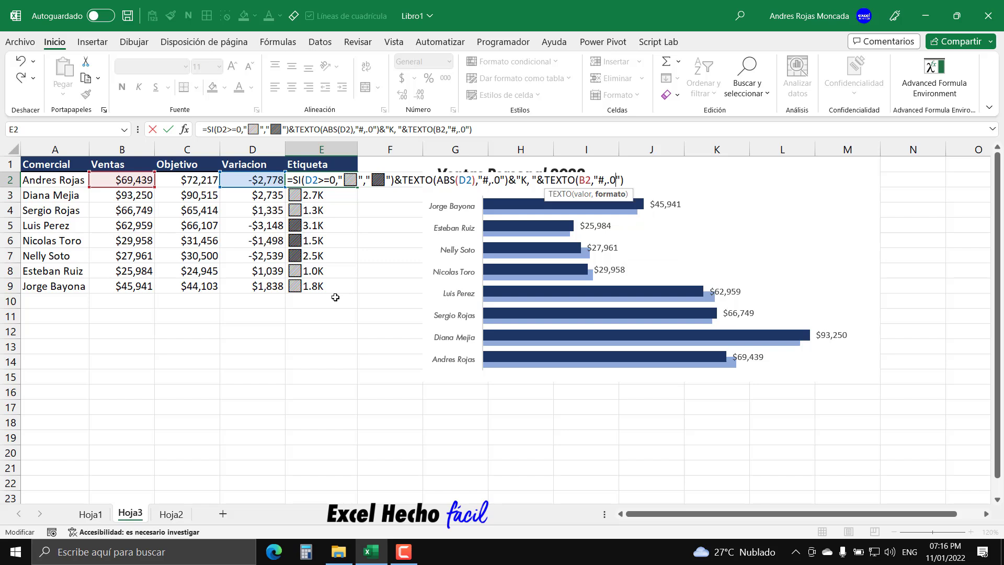
type("K")
key("Return")
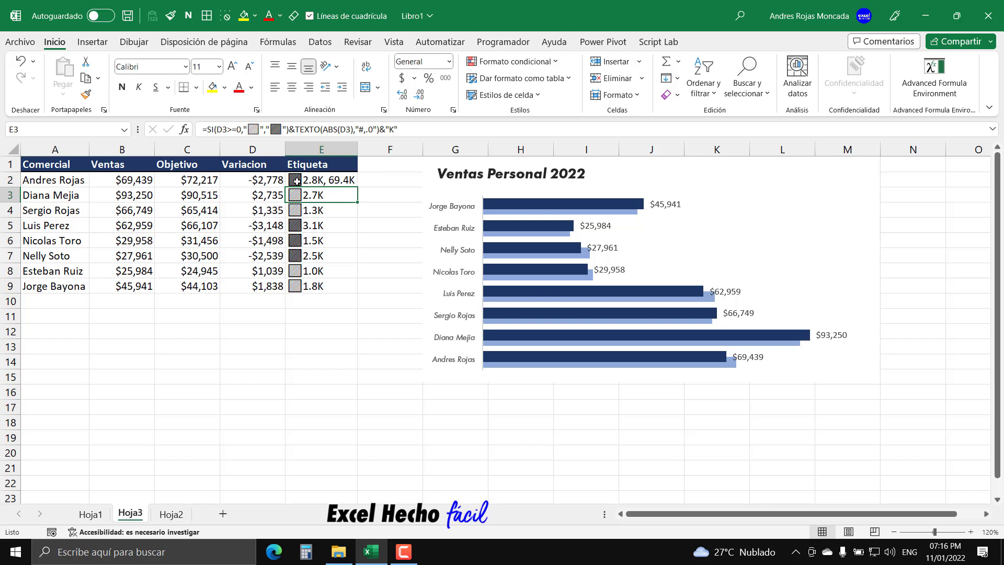
left_click(297, 181)
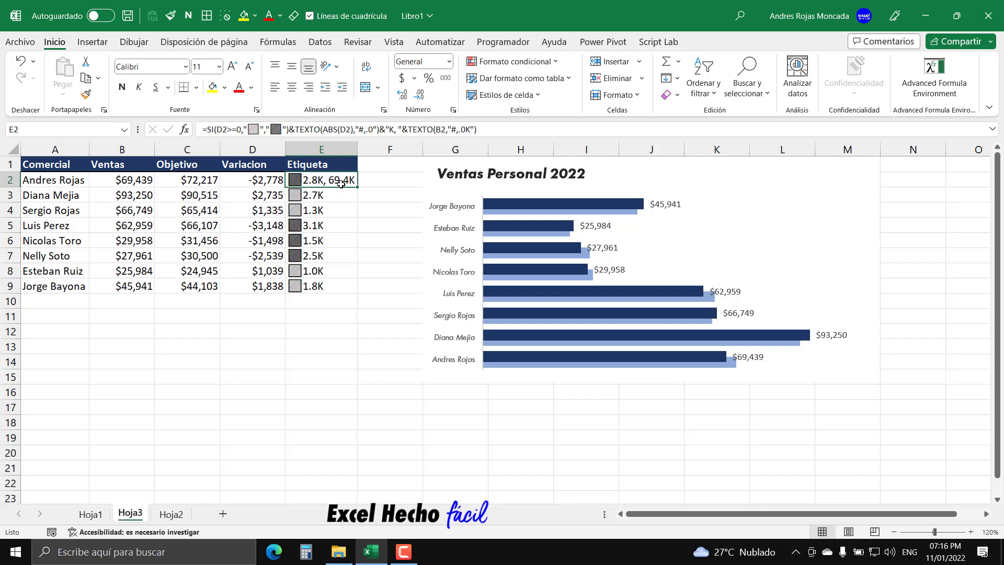
left_click_drag(358, 194, 352, 293)
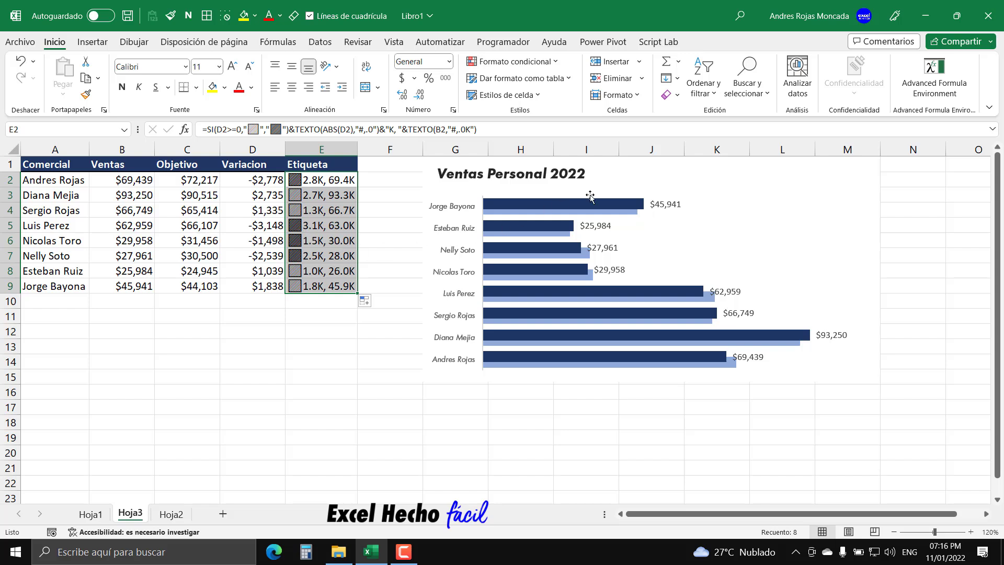
Set the chart's data labels to Value From Cells E2:E9 and turn off Value.
left_click(661, 204)
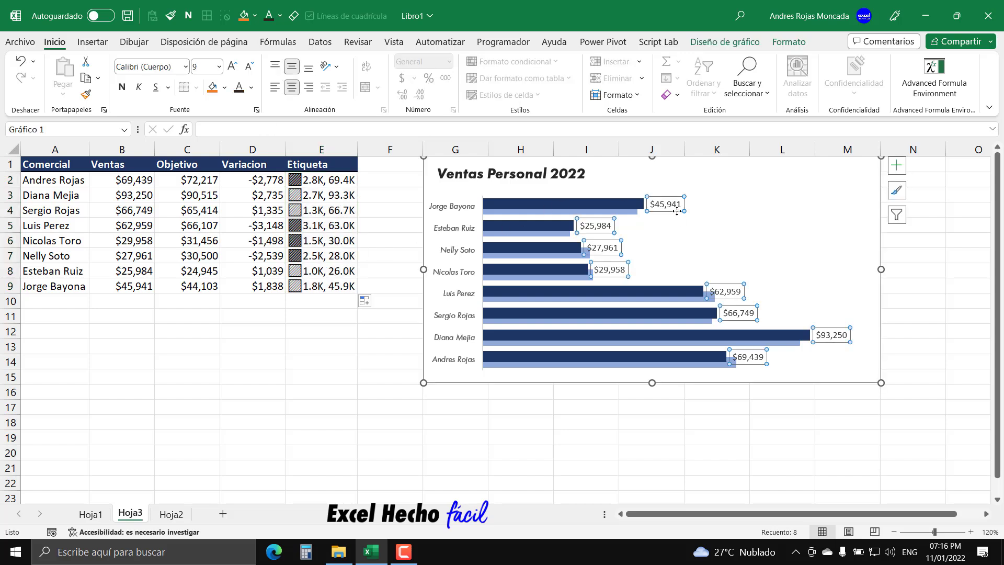
double_click(677, 211)
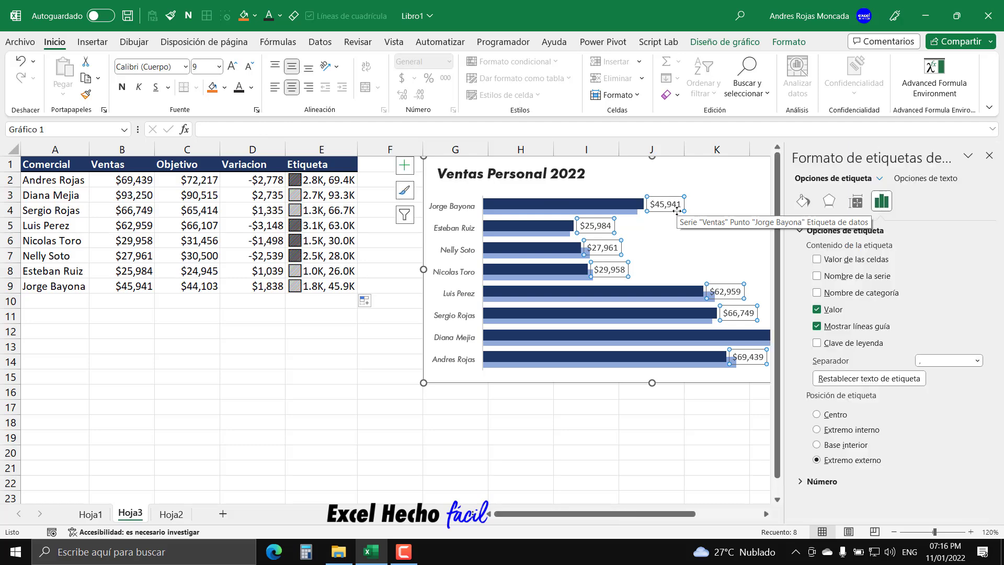
left_click(767, 515)
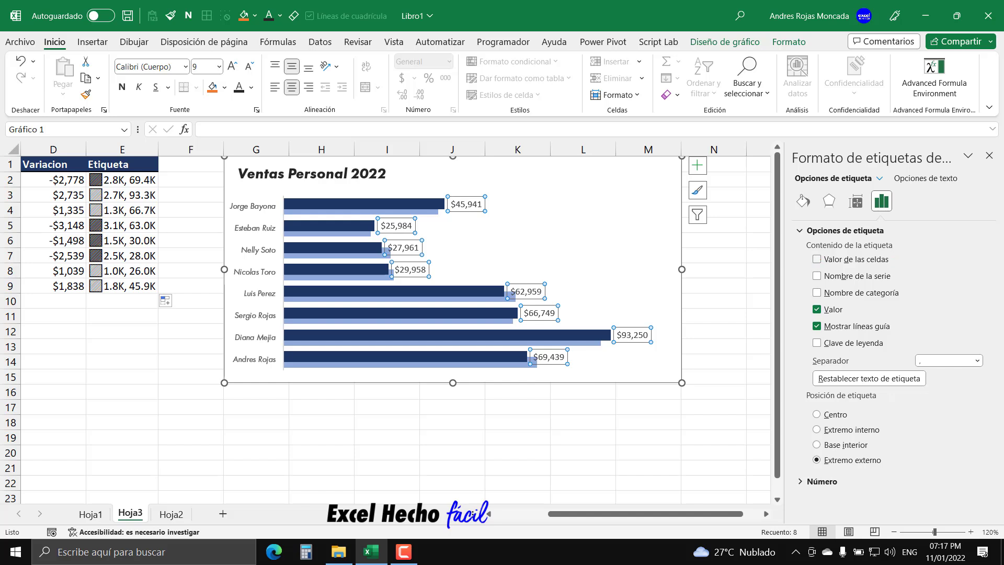
left_click(816, 259)
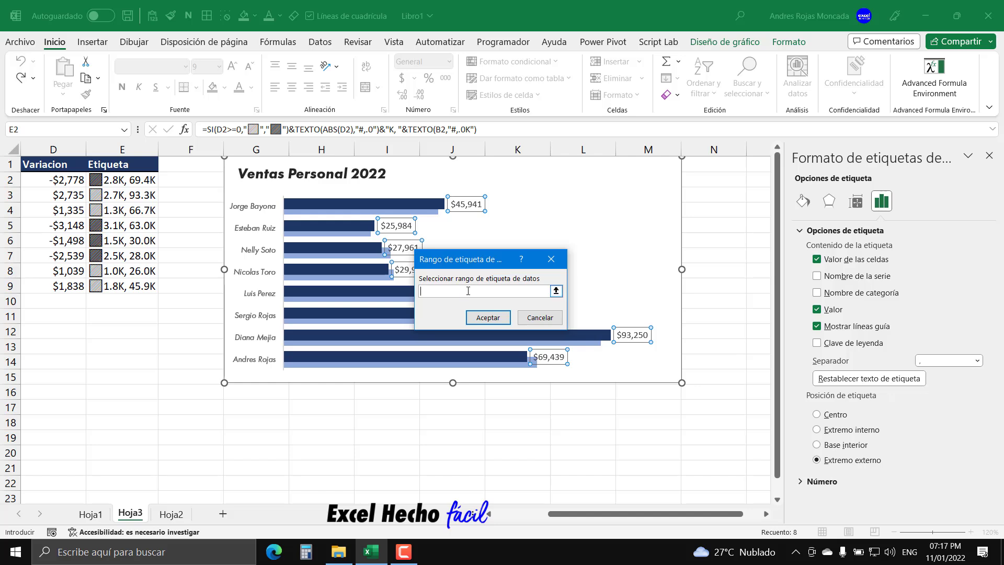
left_click_drag(131, 179, 127, 283)
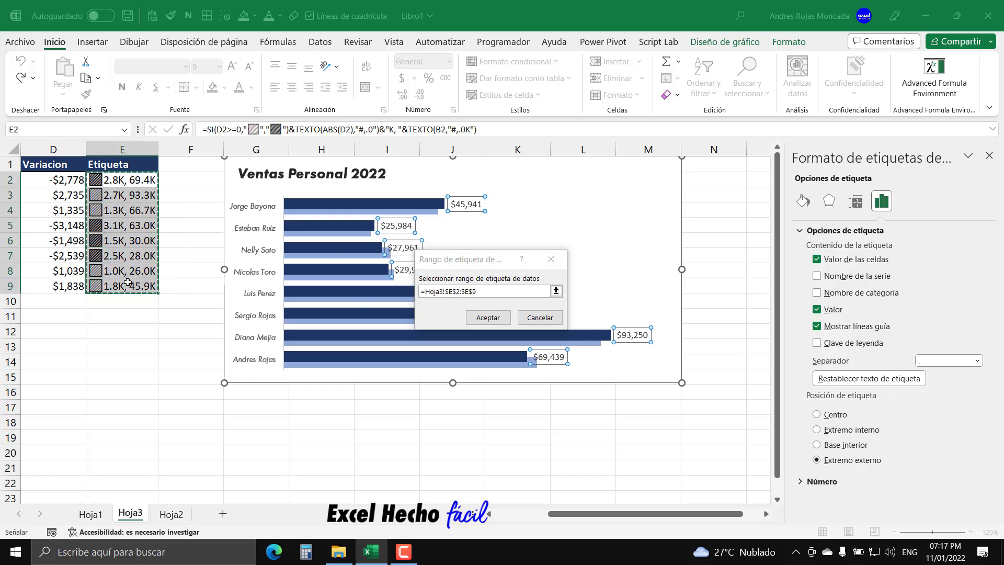
left_click(487, 317)
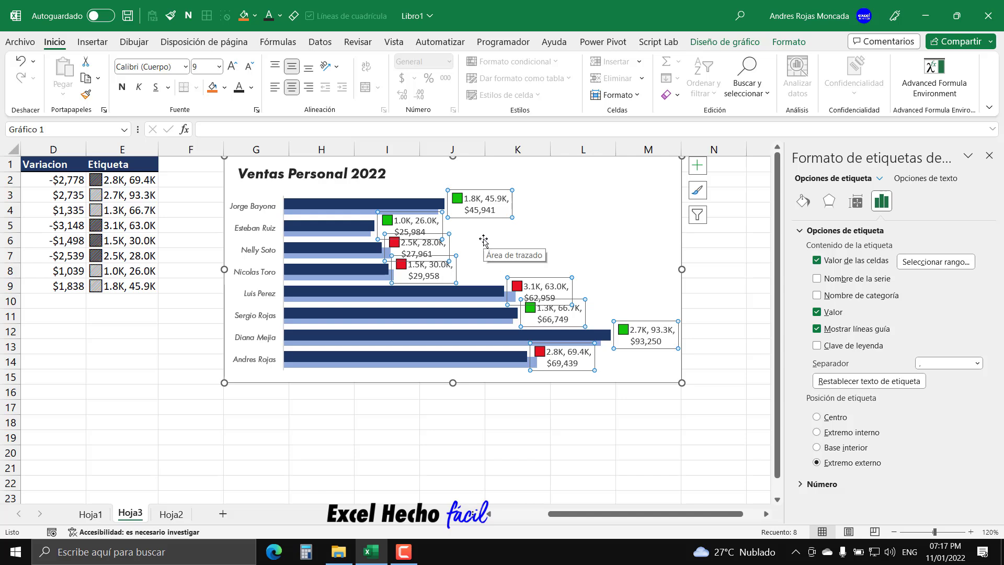
left_click(817, 312)
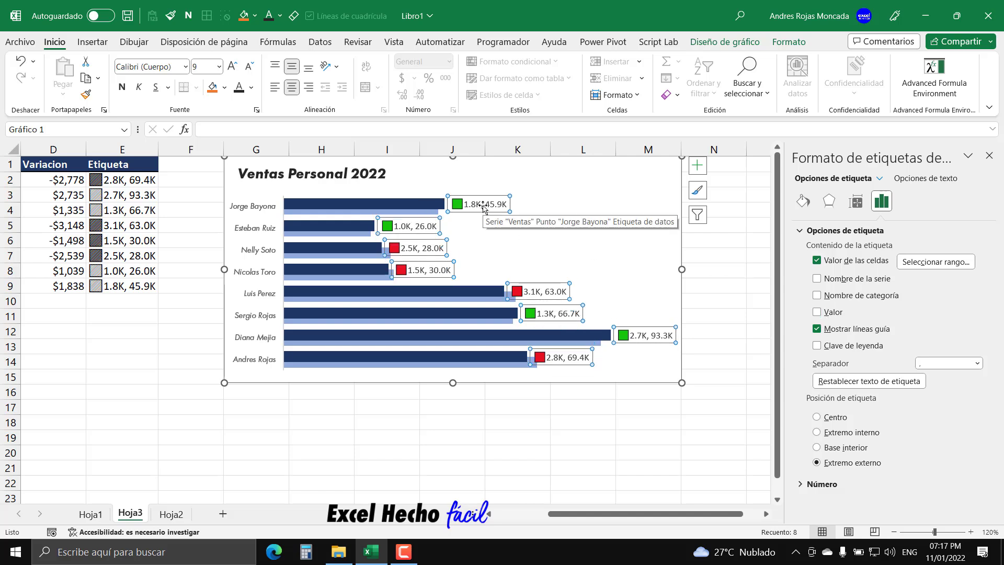
Turn off Wrap text in shape for the data labels and close the formatting pane.
left_click(919, 179)
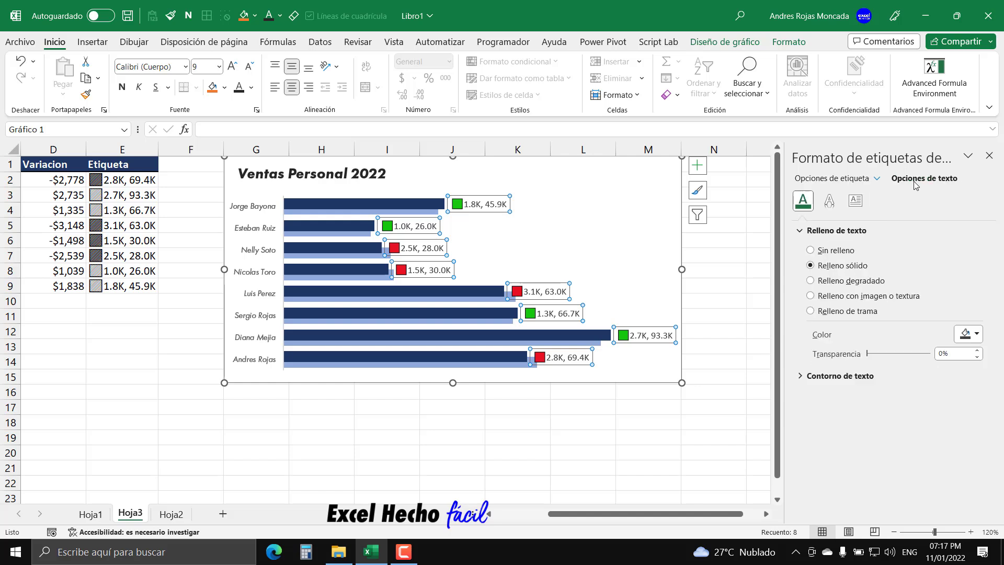
left_click(855, 202)
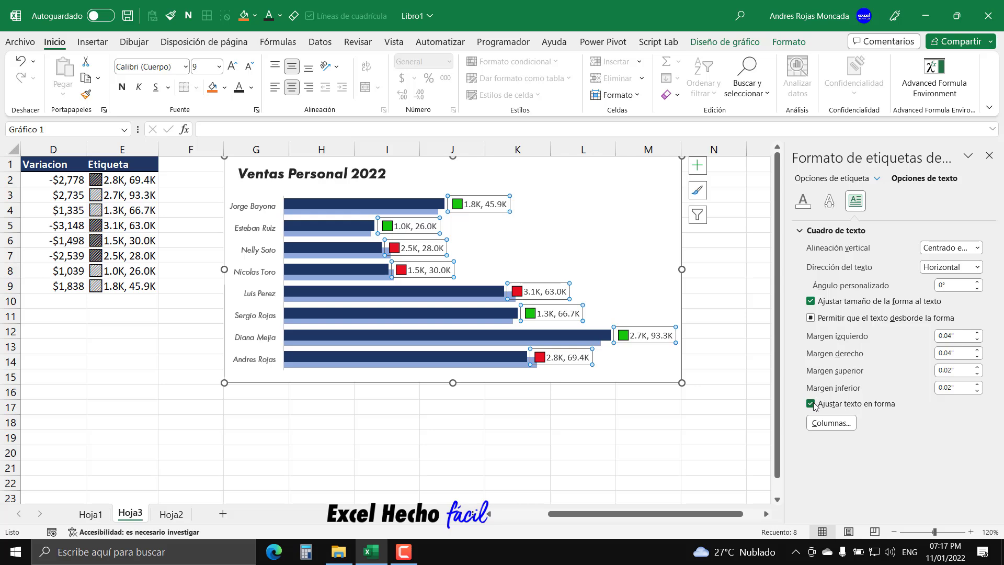
left_click(810, 404)
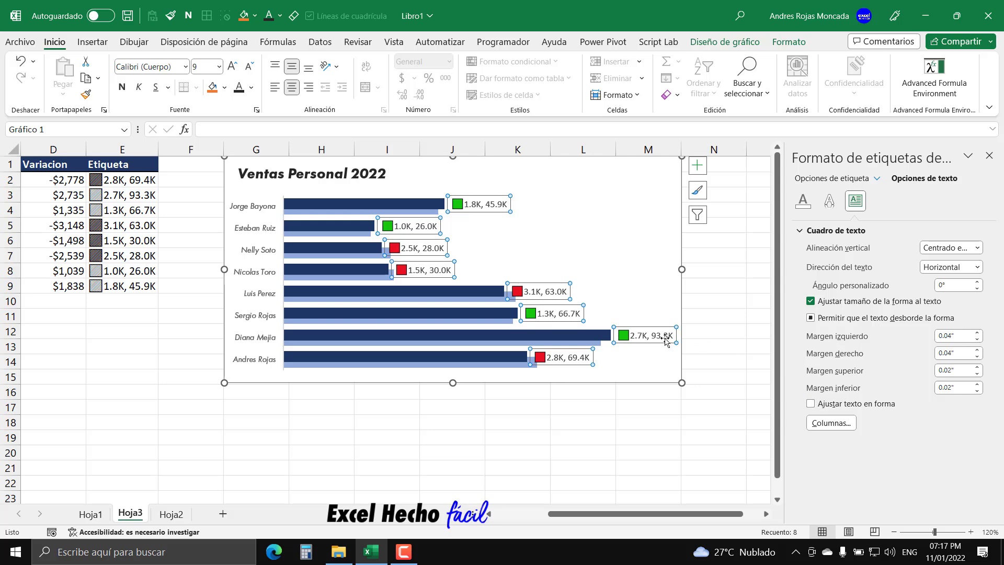
left_click(988, 157)
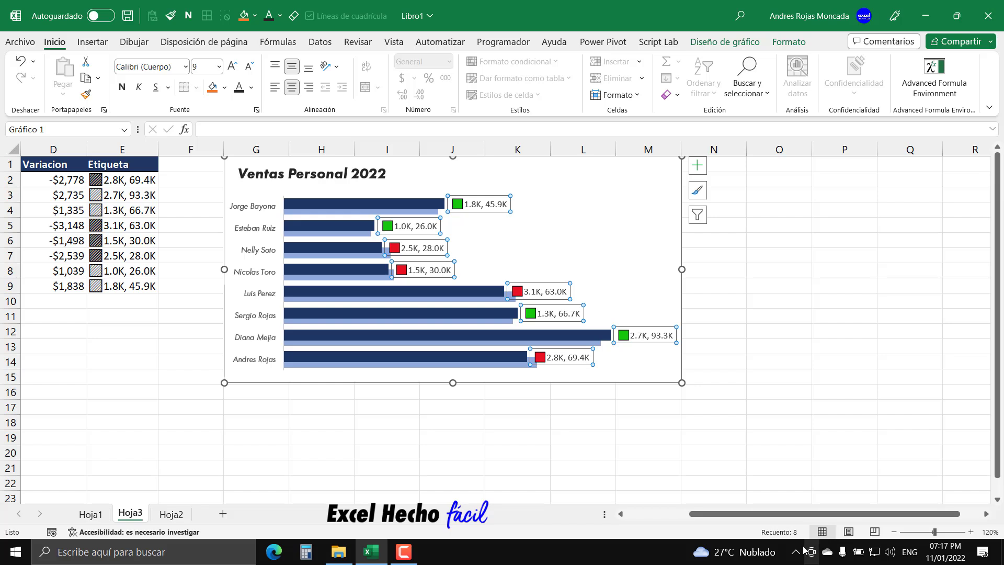
left_click_drag(753, 514, 677, 519)
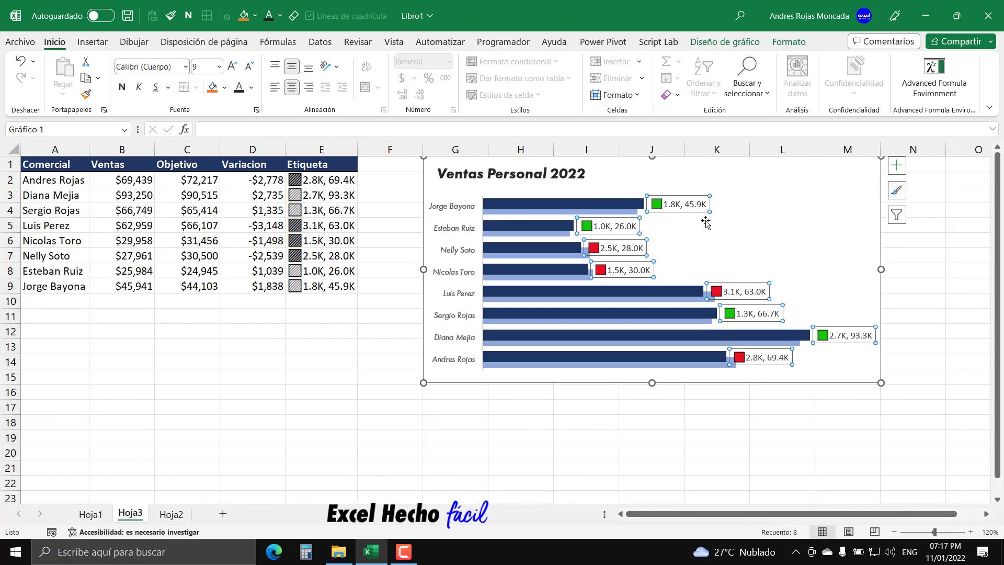
Make the data labels Futura PT Book Italic, one size smaller and grey, then deselect.
left_click(455, 207)
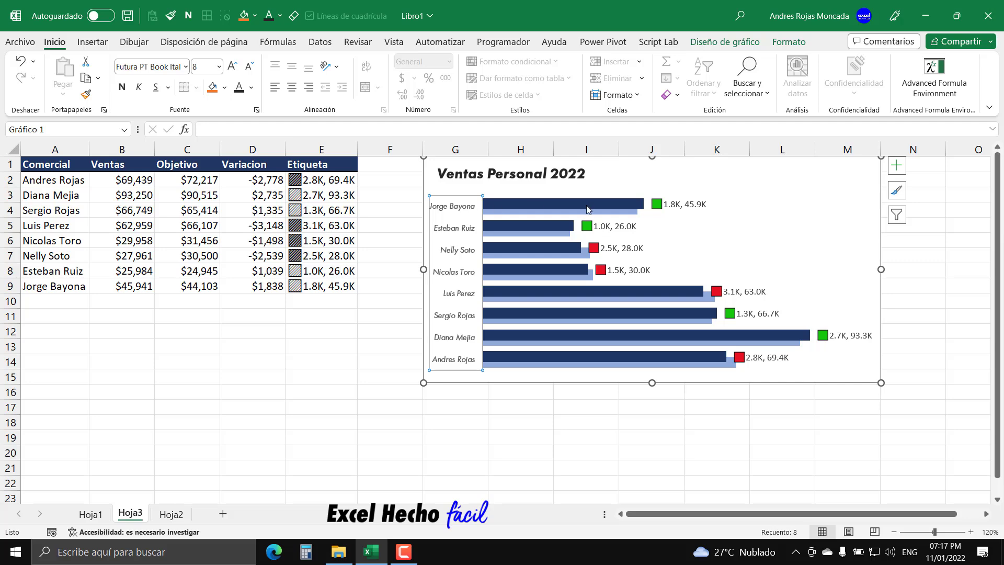
left_click(679, 204)
left_click(185, 71)
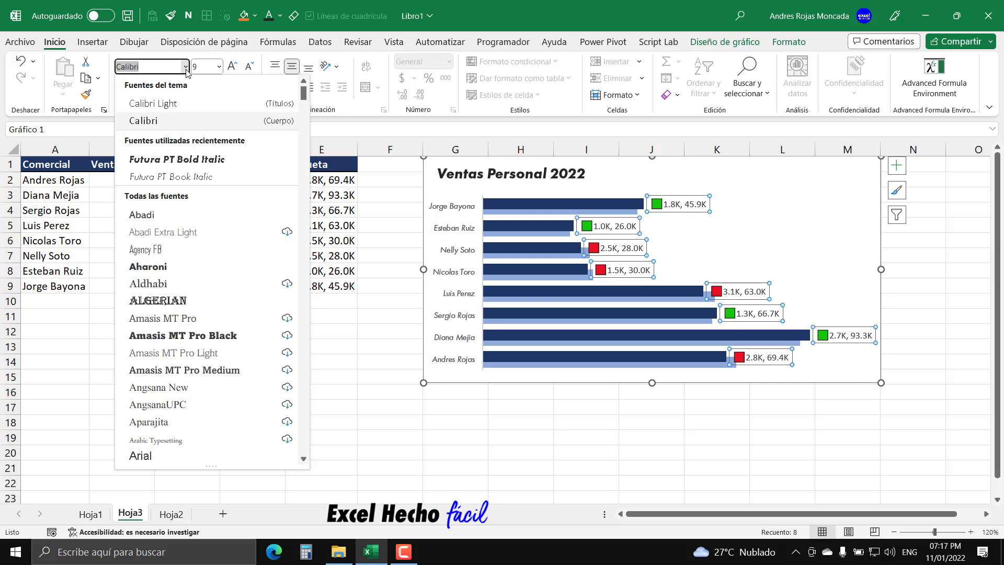
left_click(191, 176)
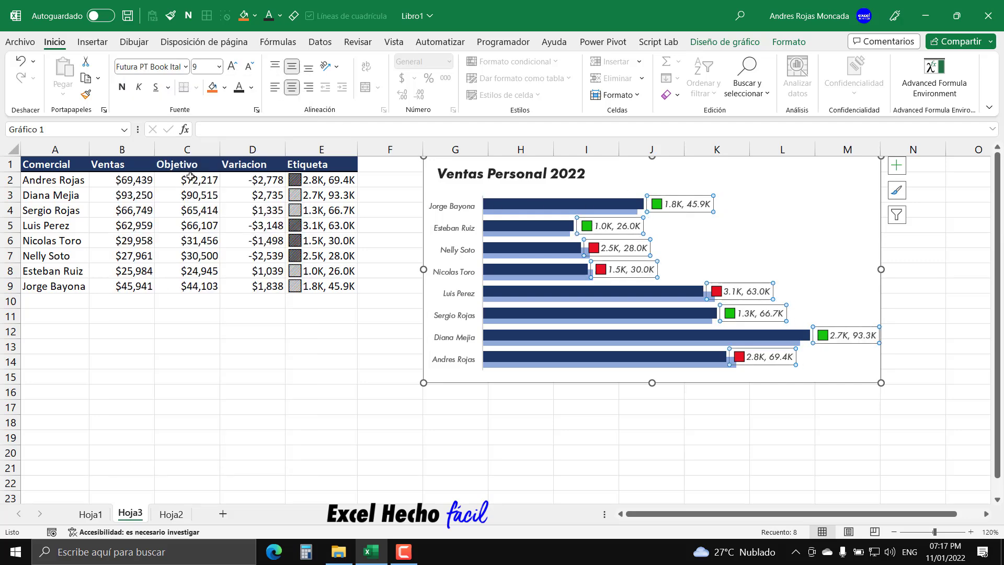
left_click(248, 66)
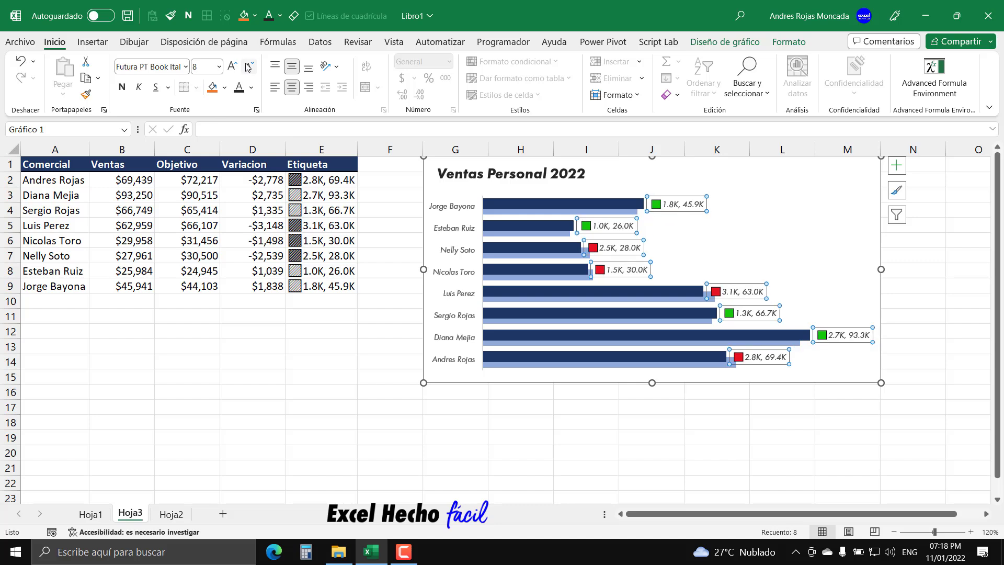
left_click(251, 87)
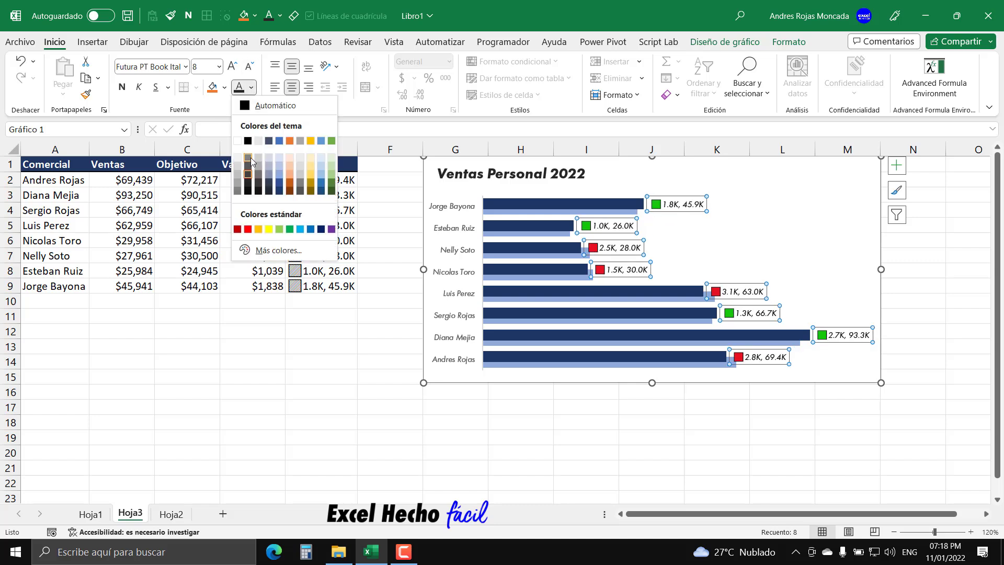
left_click(250, 169)
key("Escape")
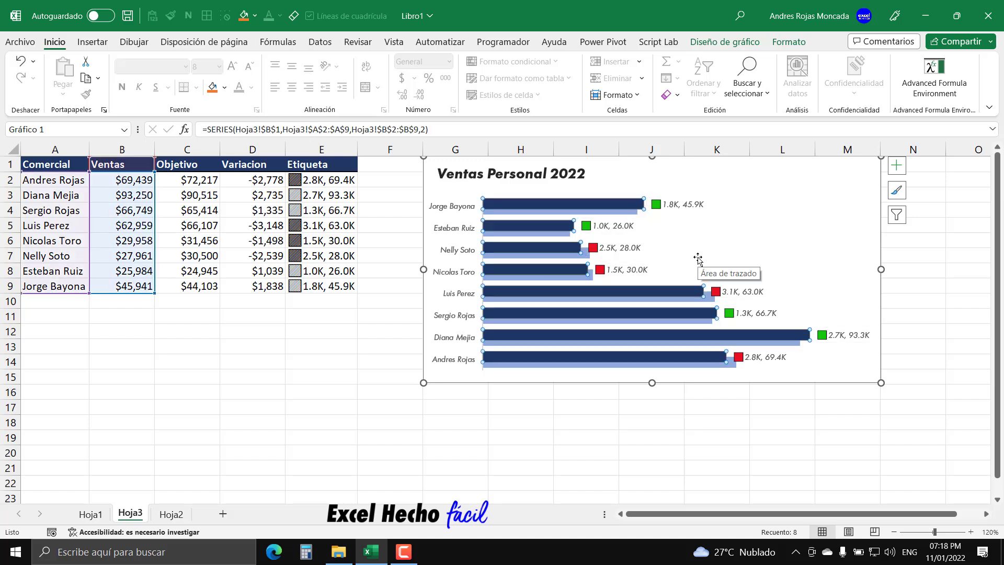
left_click_drag(321, 179, 322, 286)
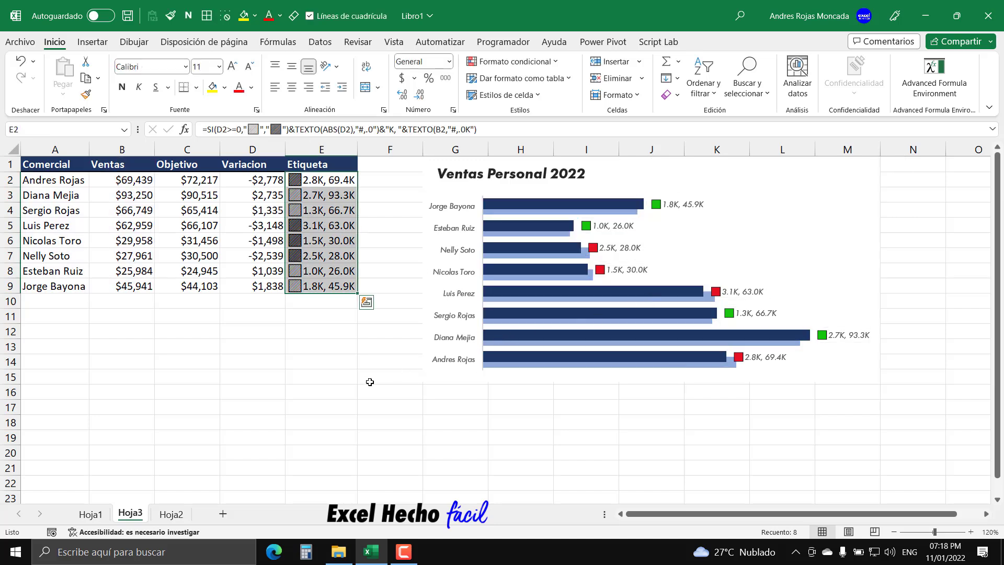
left_click(53, 362)
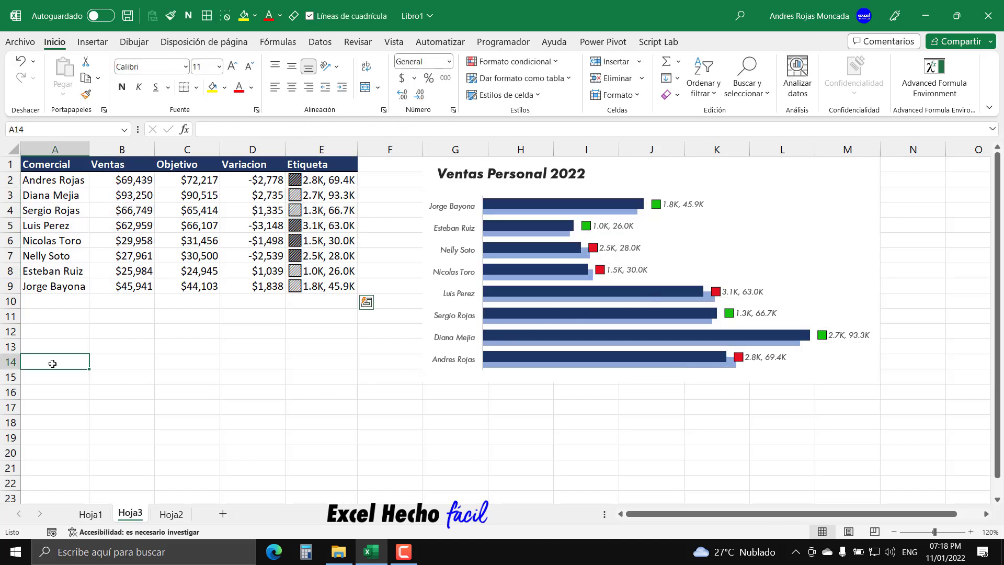
left_click(8, 362)
left_click(44, 364)
left_click(145, 228)
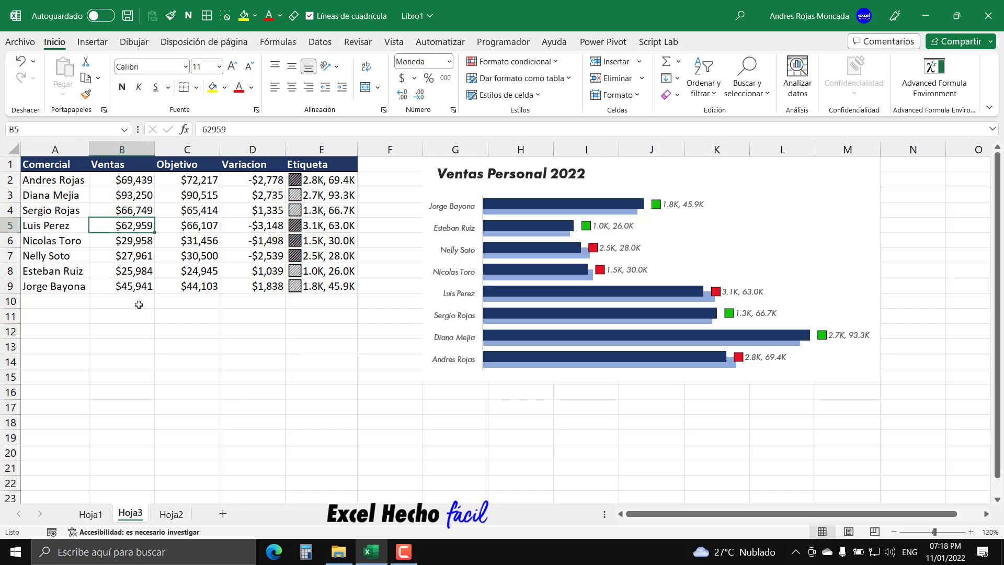
type("6500")
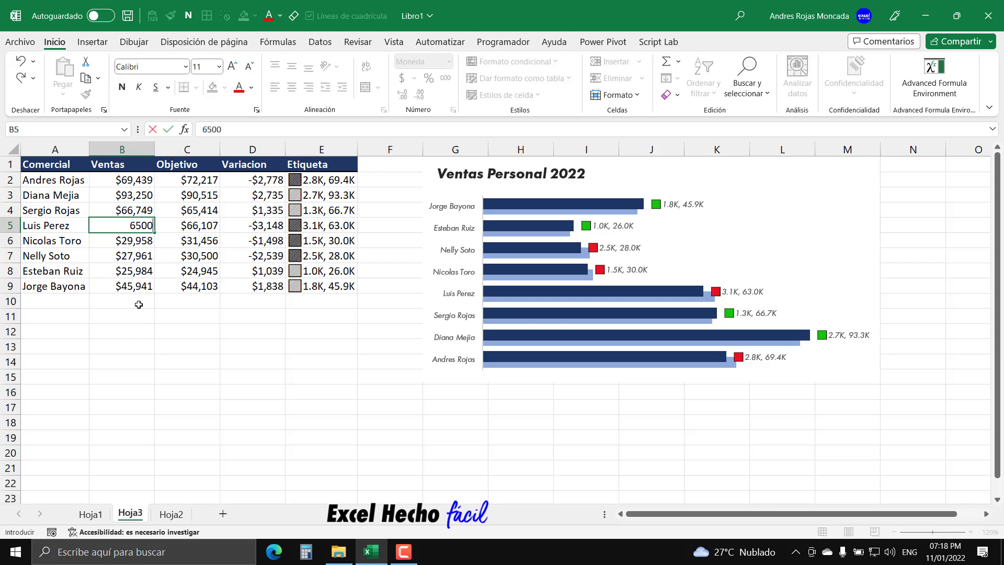
type("0")
key("Return")
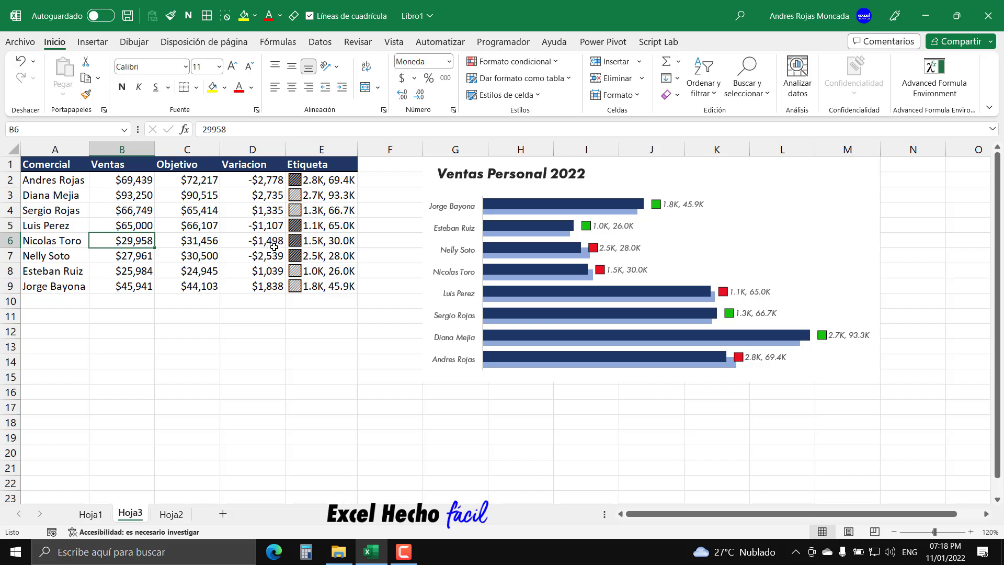
key("ctrl+z")
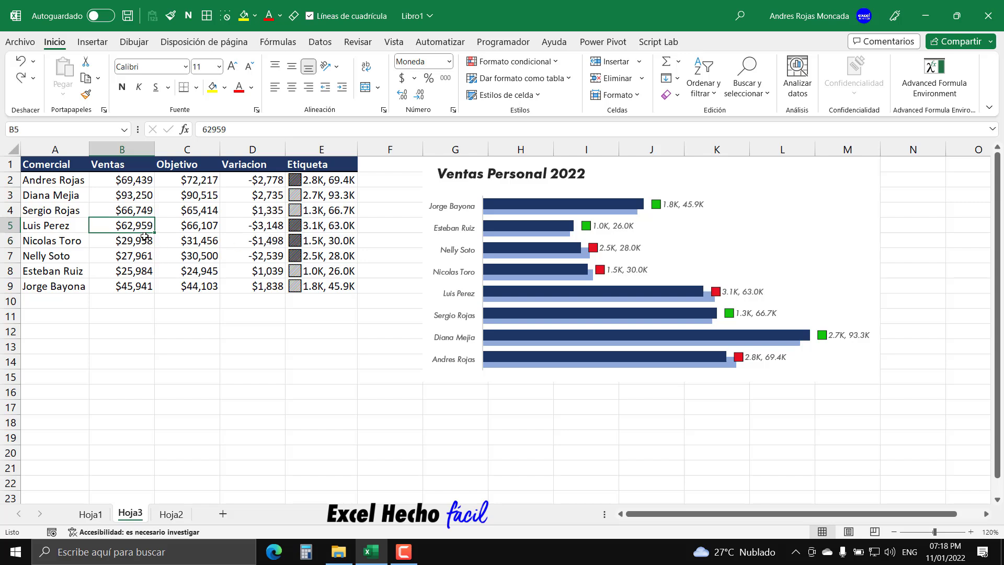
type("6")
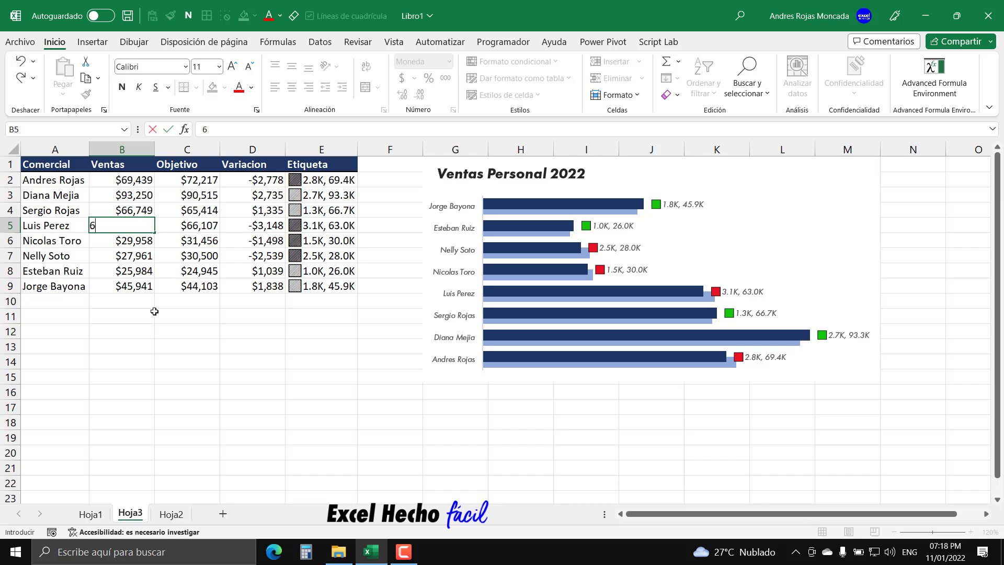
type("7000")
key("Return")
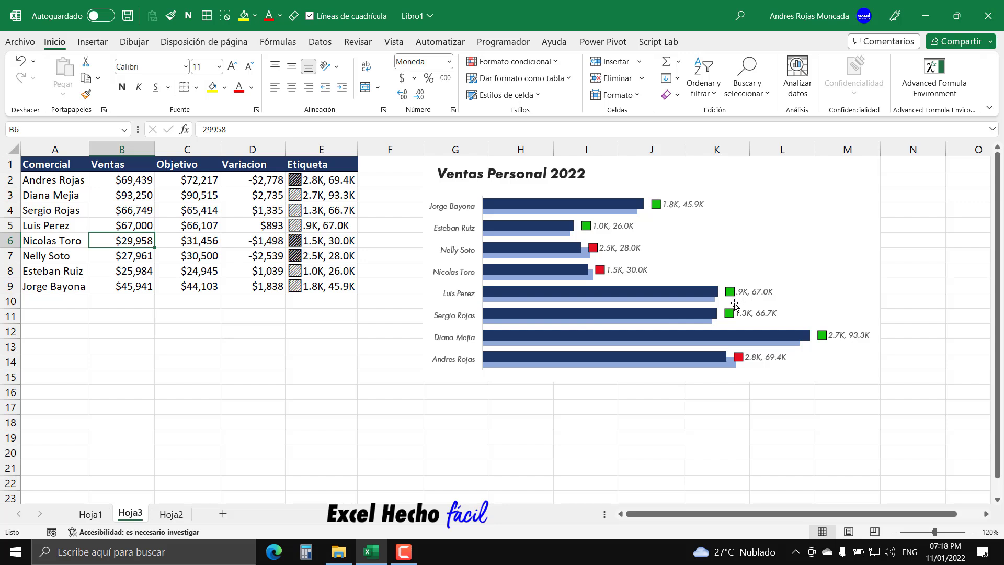
key("ctrl+z")
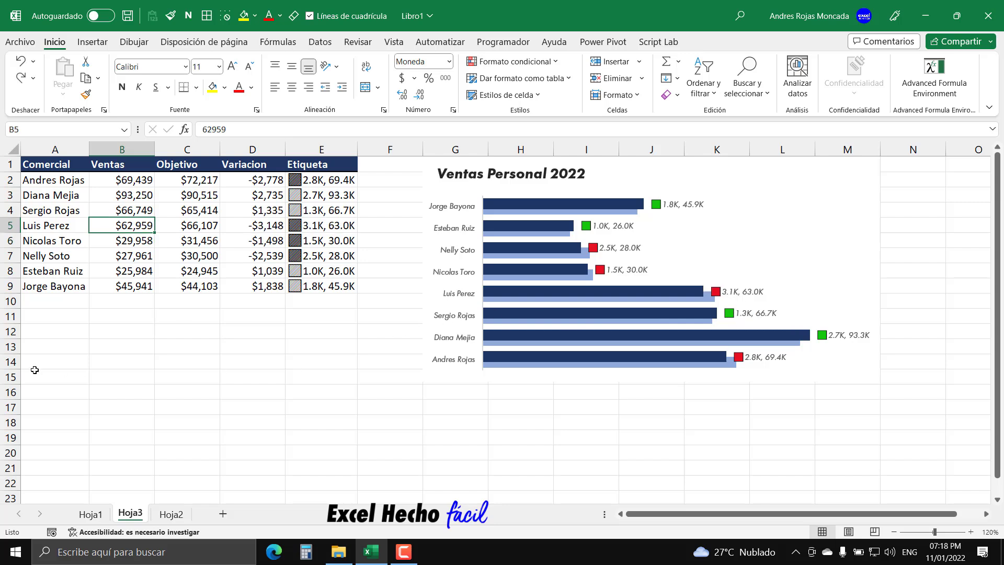
left_click(55, 366)
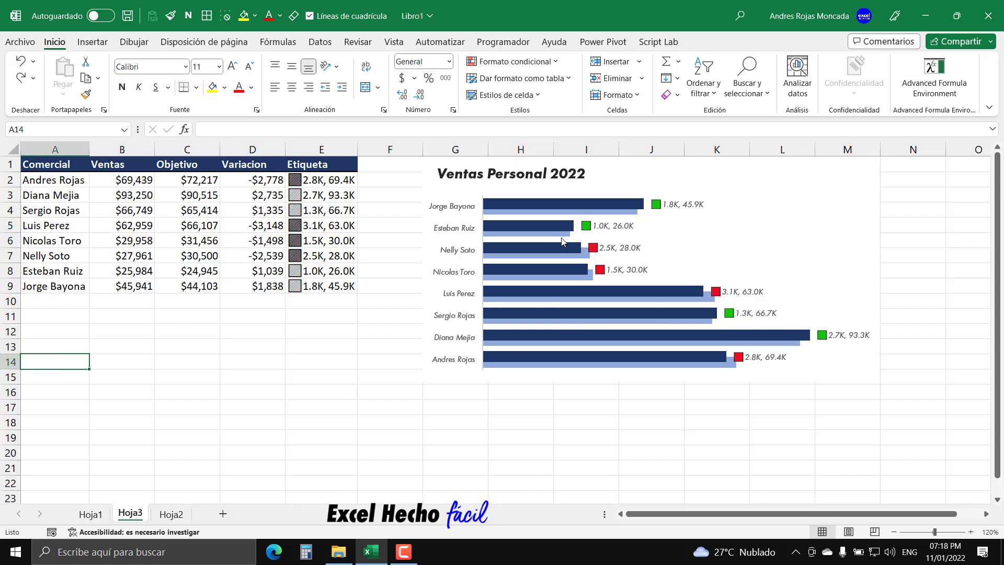
left_click(173, 513)
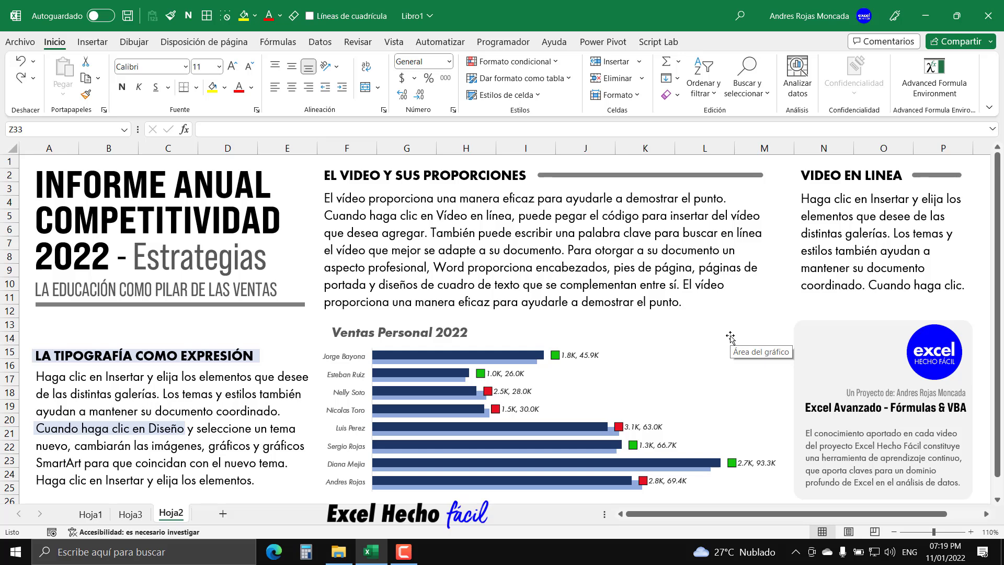
left_click(104, 184)
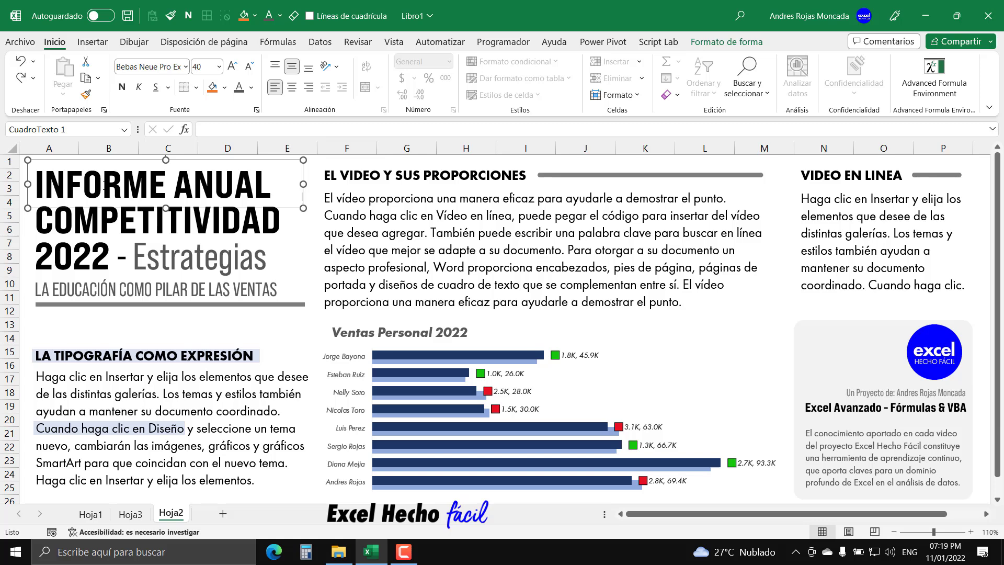
key("Escape")
left_click(156, 260)
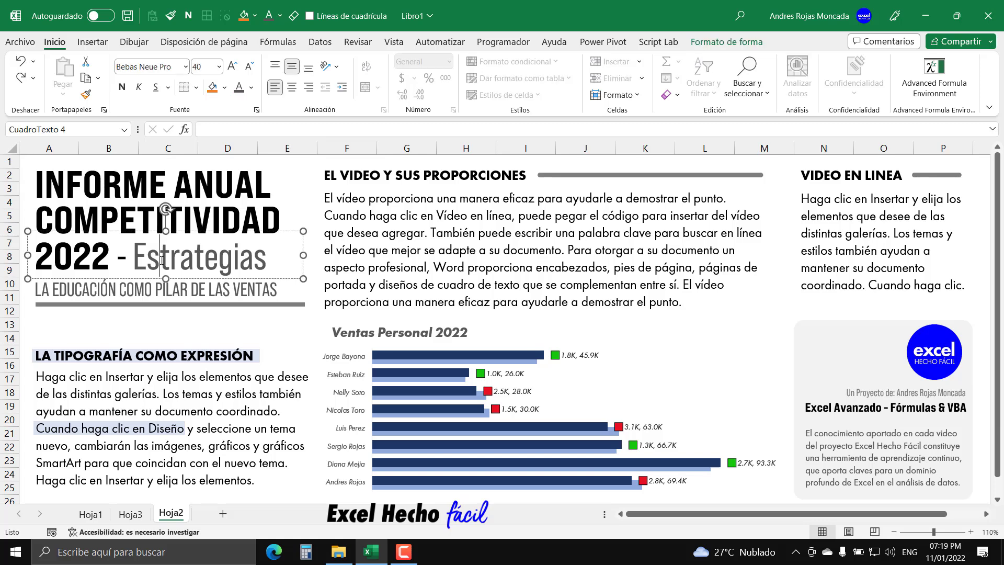
left_click(162, 289)
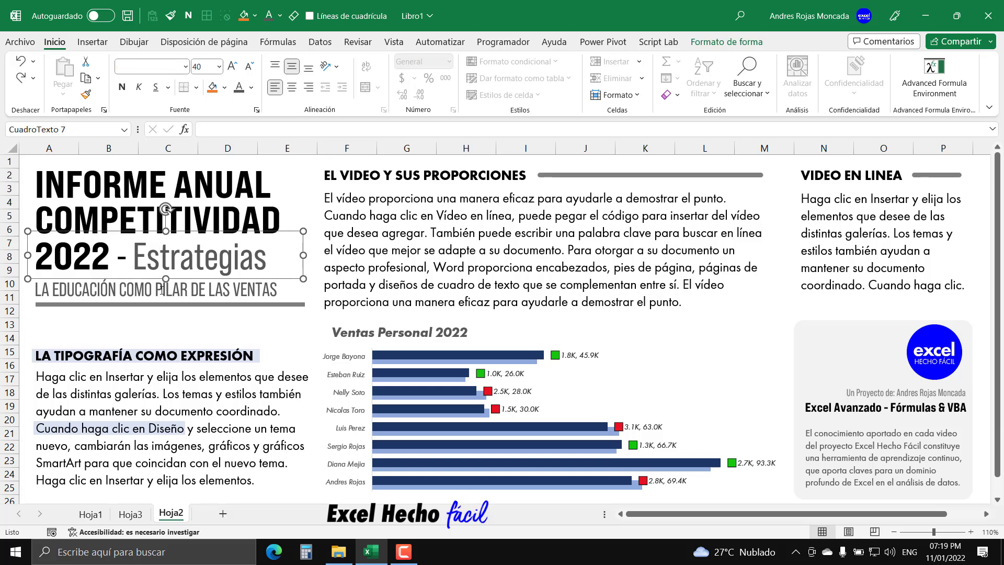
left_click(163, 206)
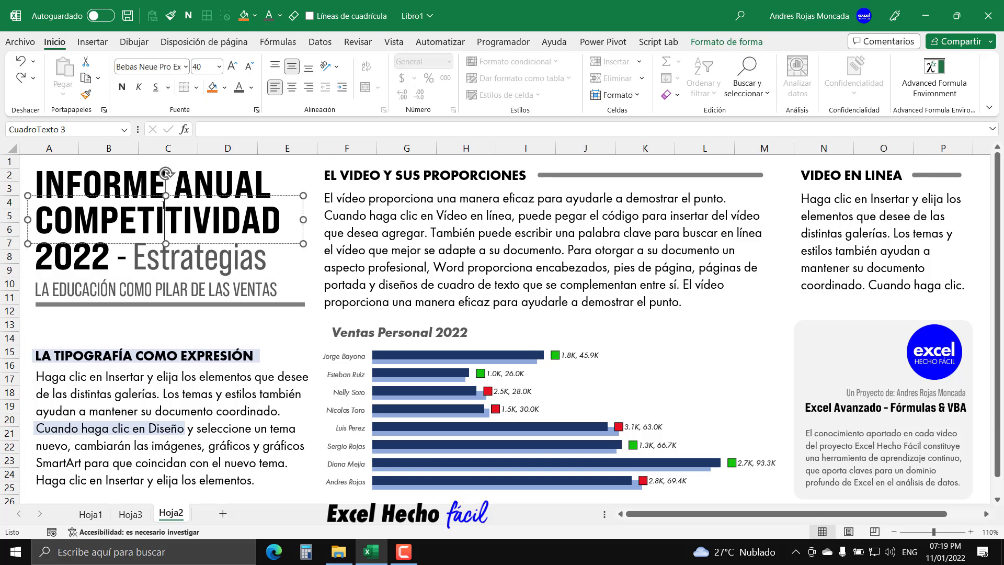
key("Escape")
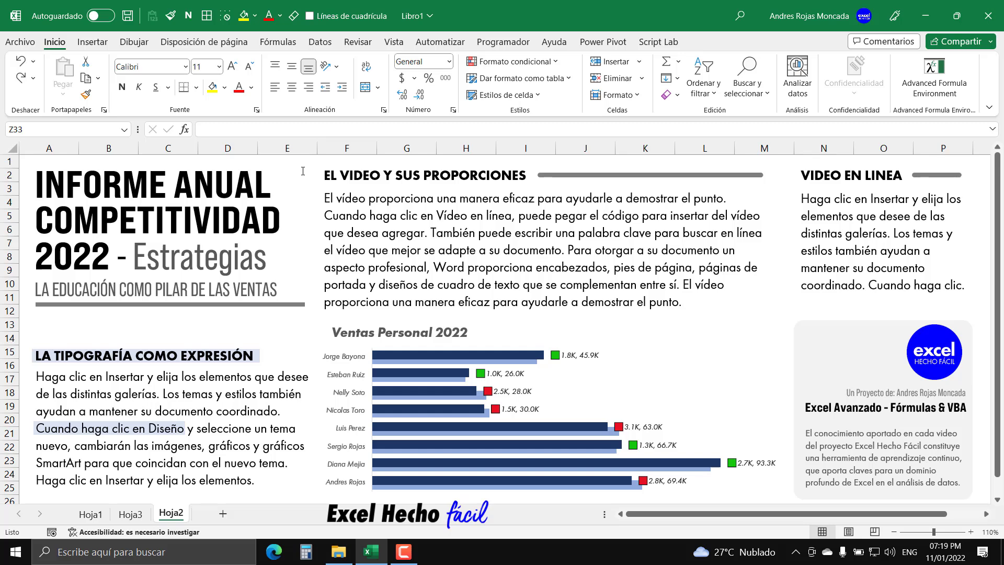
key("ctrl+y")
On Hoja1, sort the table A1:E9 by Ventas from largest to smallest.
left_click(90, 513)
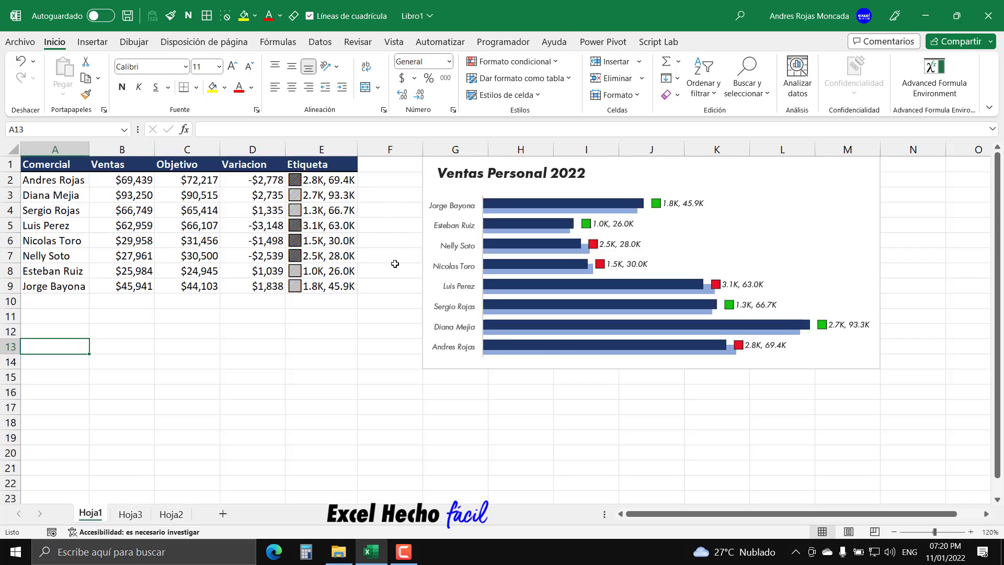
left_click(67, 166)
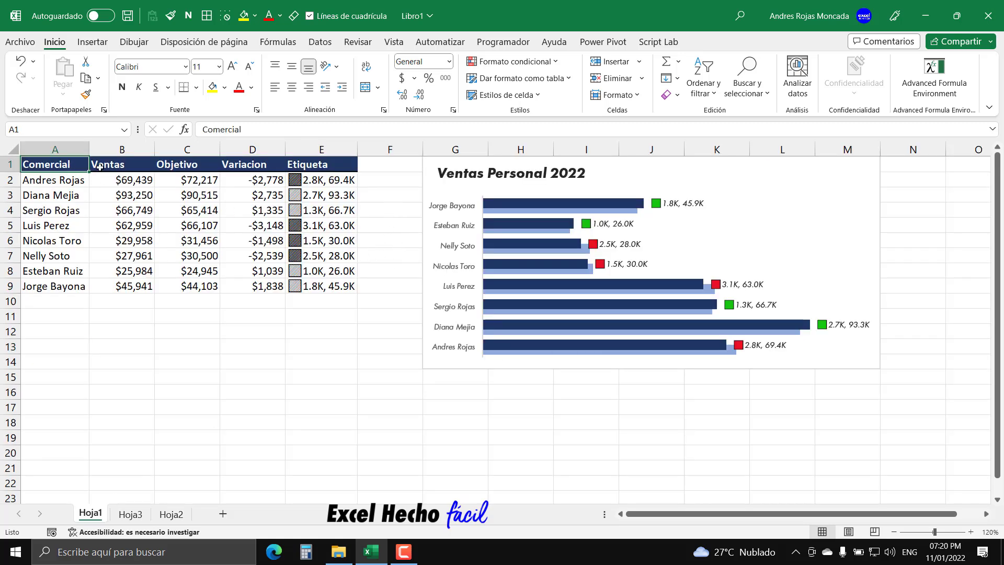
left_click_drag(100, 167, 329, 286)
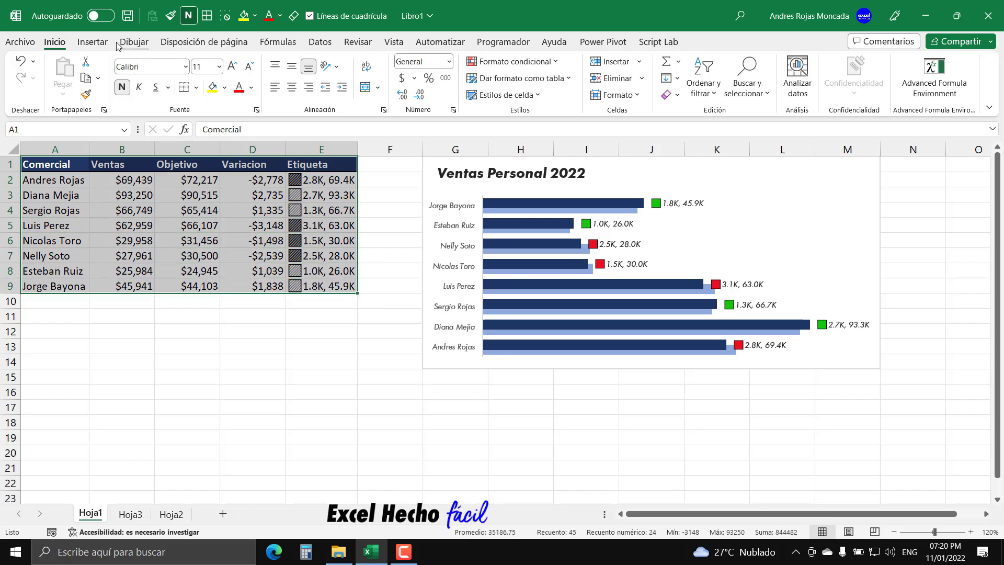
left_click(703, 86)
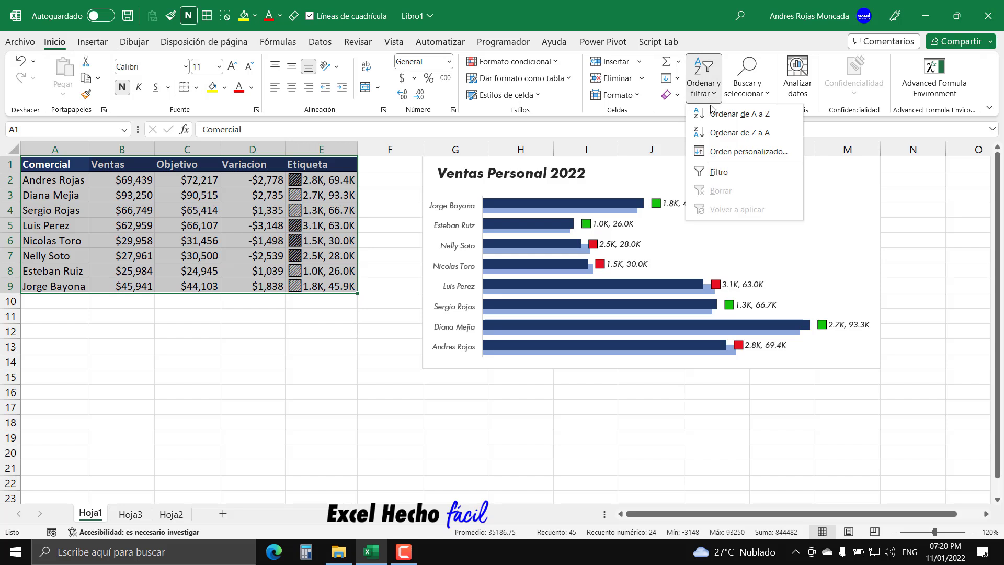
left_click(716, 151)
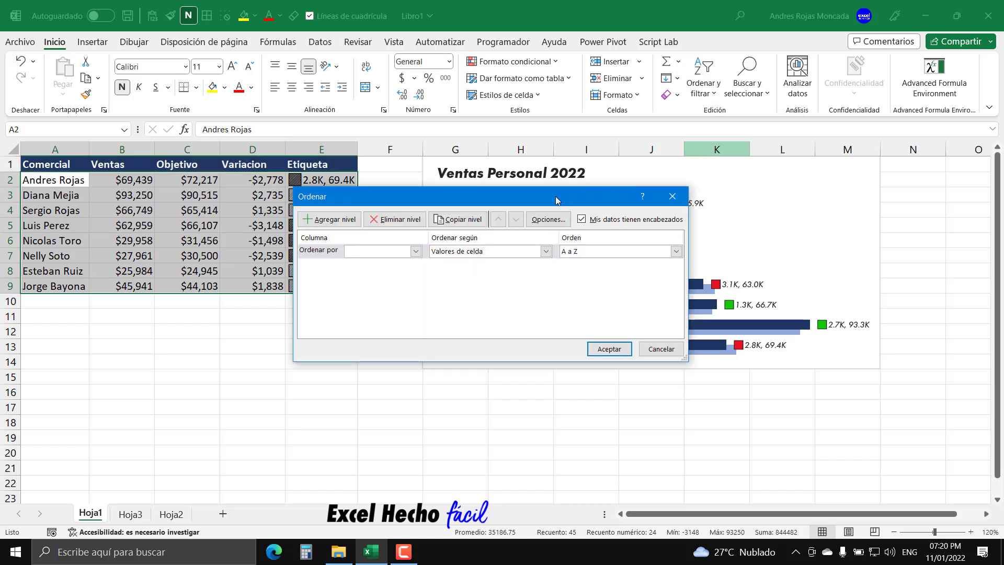
left_click_drag(554, 195, 308, 312)
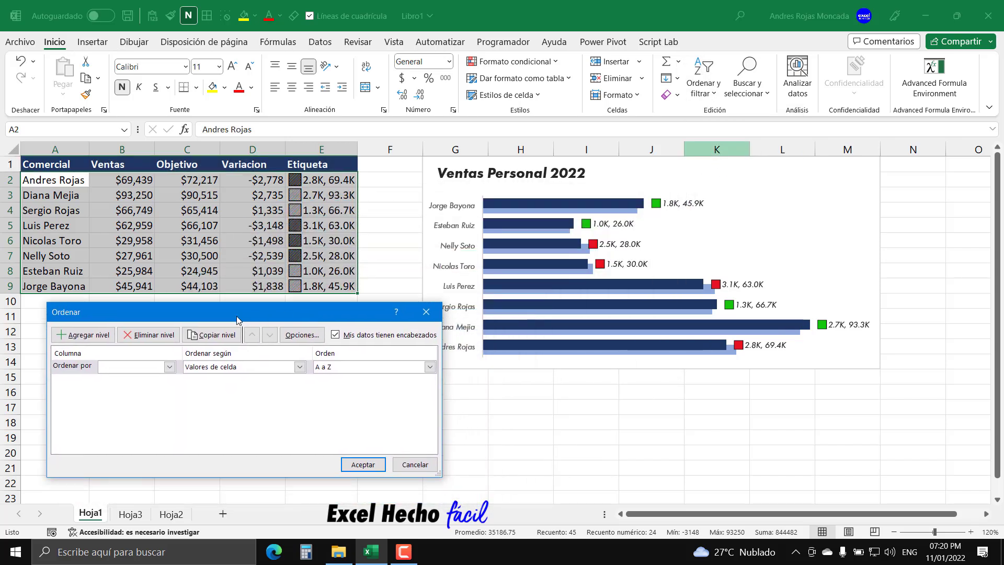
left_click(169, 368)
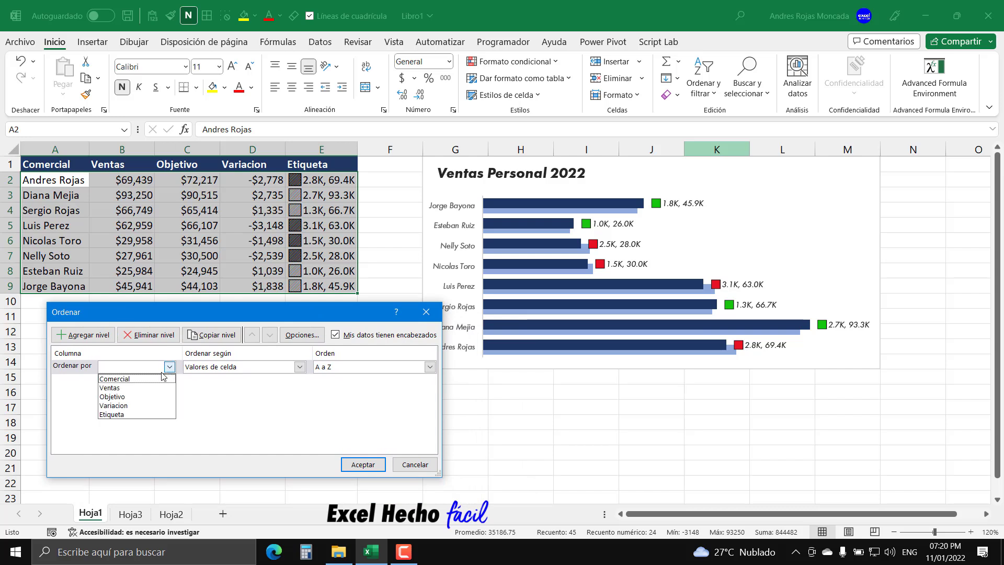
left_click(111, 390)
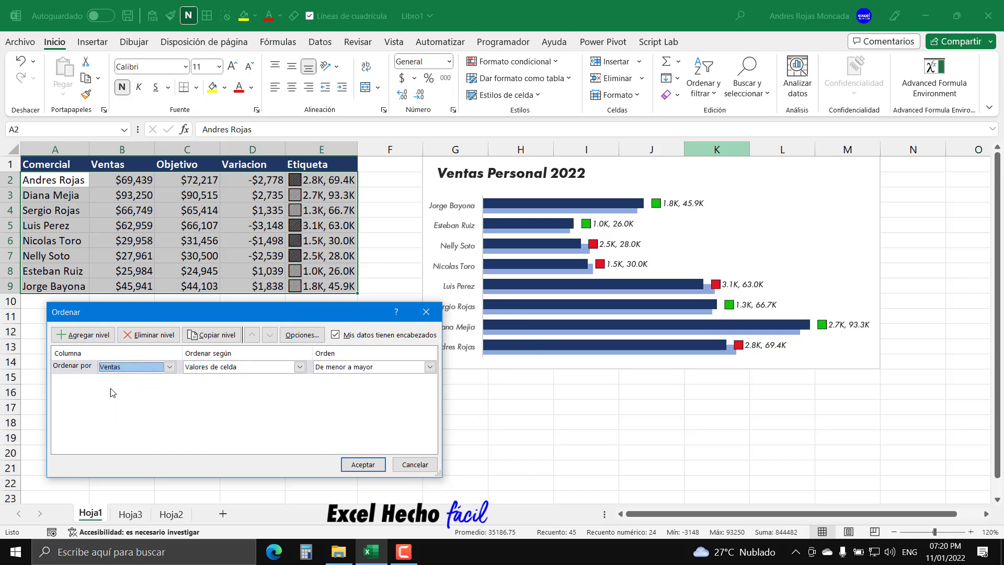
left_click(330, 368)
left_click(331, 390)
left_click(360, 464)
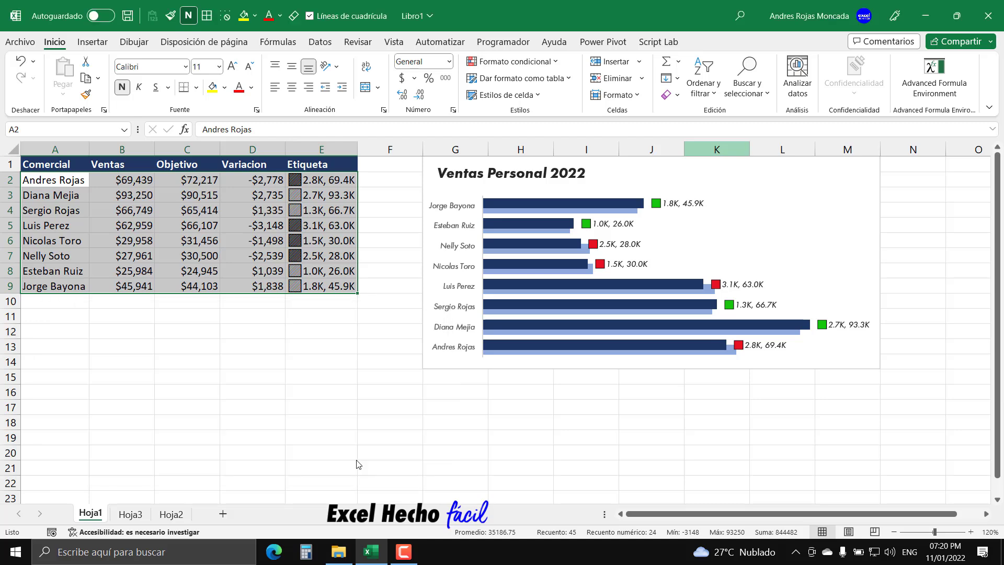
Deselect the sorted table and go back to the Hoja2 dashboard.
left_click(40, 346)
left_click(39, 362)
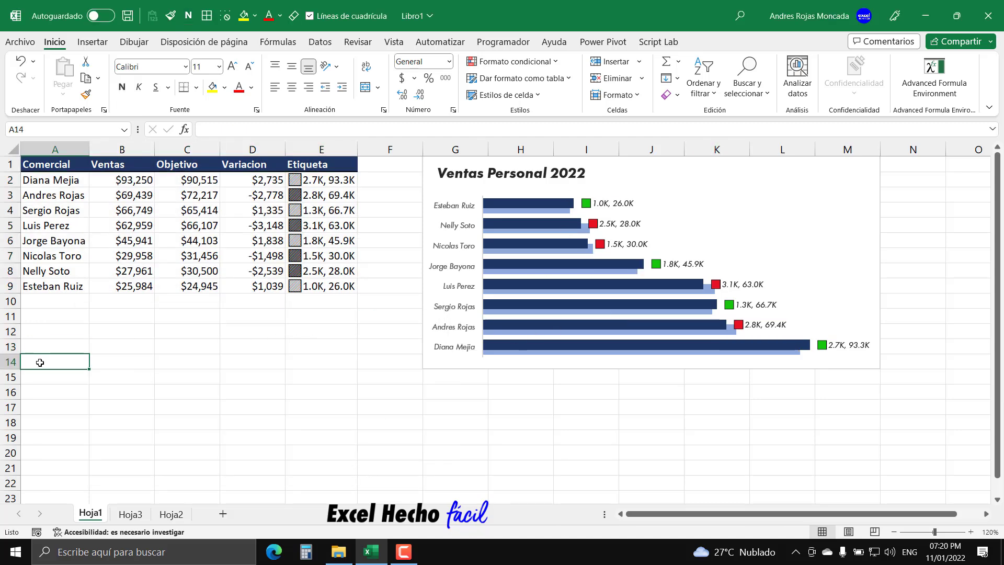
left_click(171, 513)
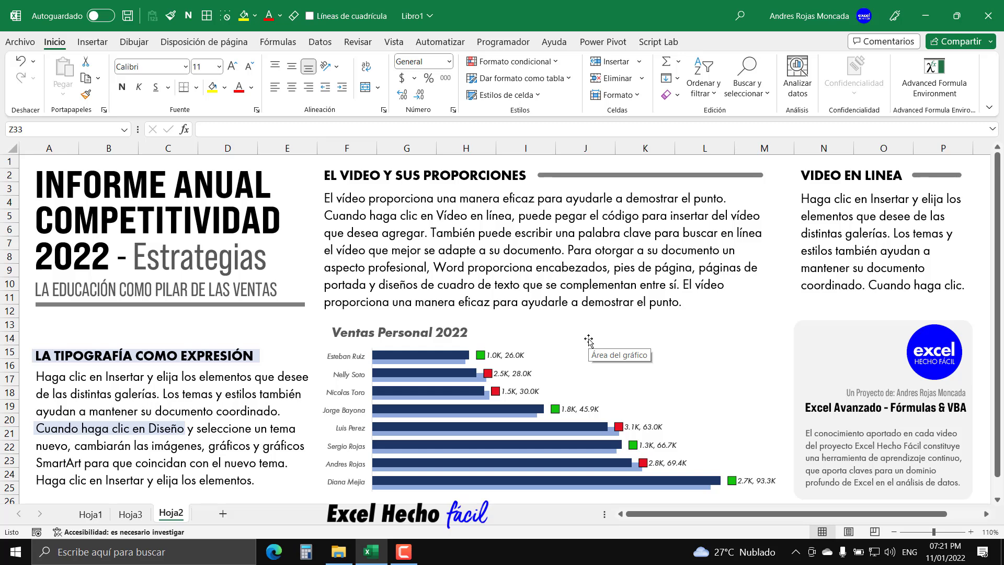
On Hoja3, inspect the E2 label formula, leaving it unchanged.
left_click(130, 513)
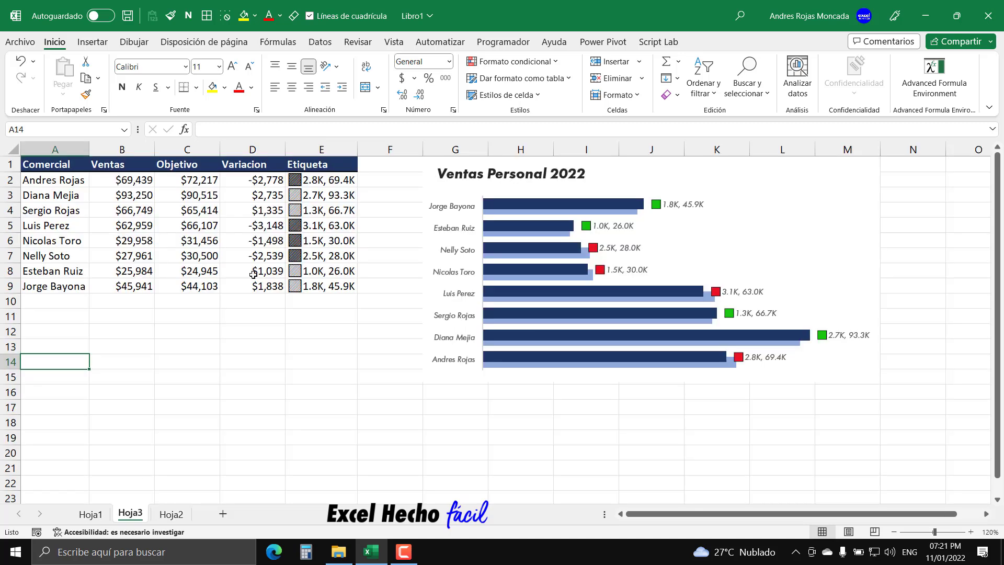
left_click(323, 181)
double_click(323, 182)
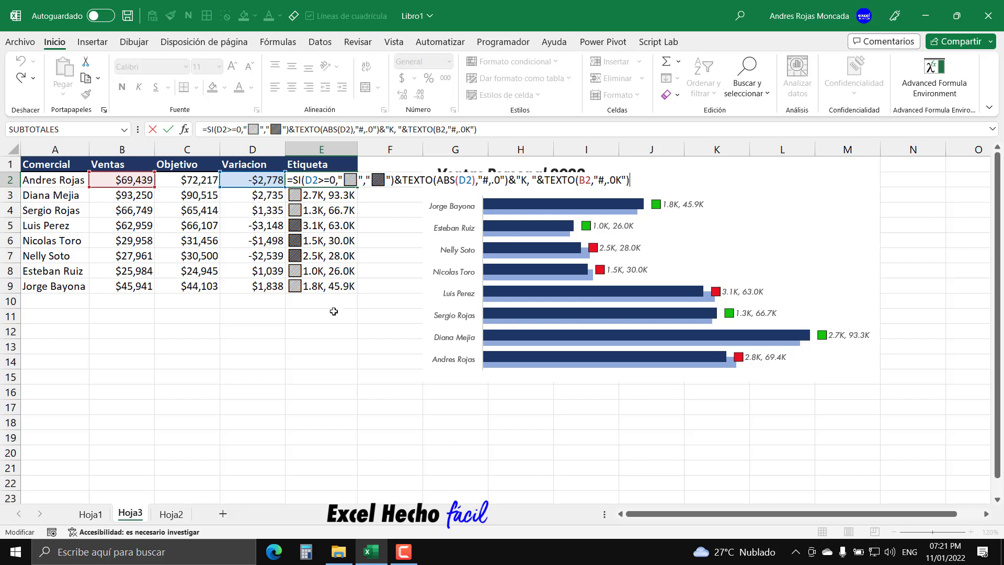
left_click(370, 293)
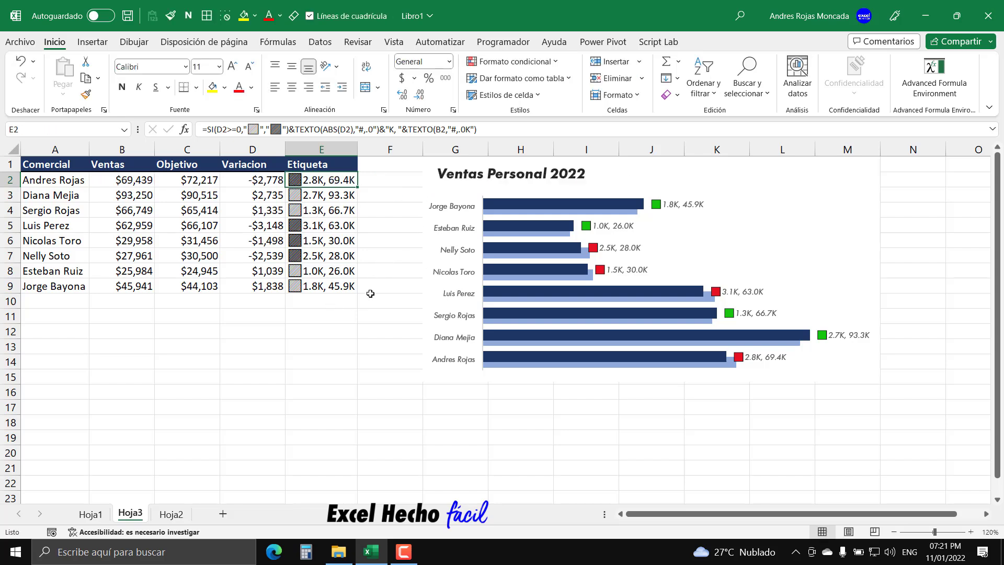
Sort the Hoja3 table A1:E9 by Ventas from largest to smallest.
mouse_move(62, 165)
left_mouse_down()
mouse_move(297, 166)
mouse_move(312, 285)
left_mouse_up()
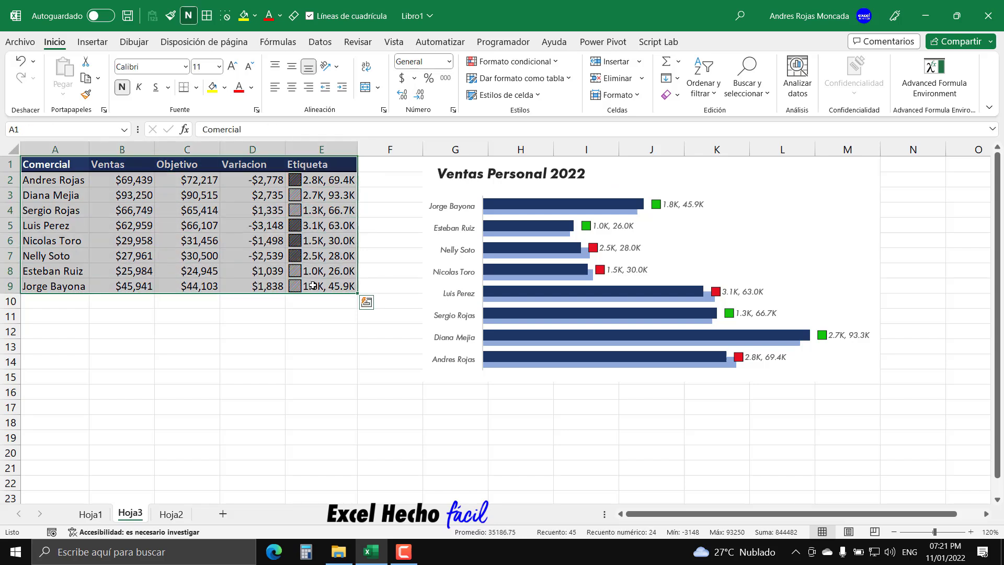
left_click(693, 100)
left_click(718, 156)
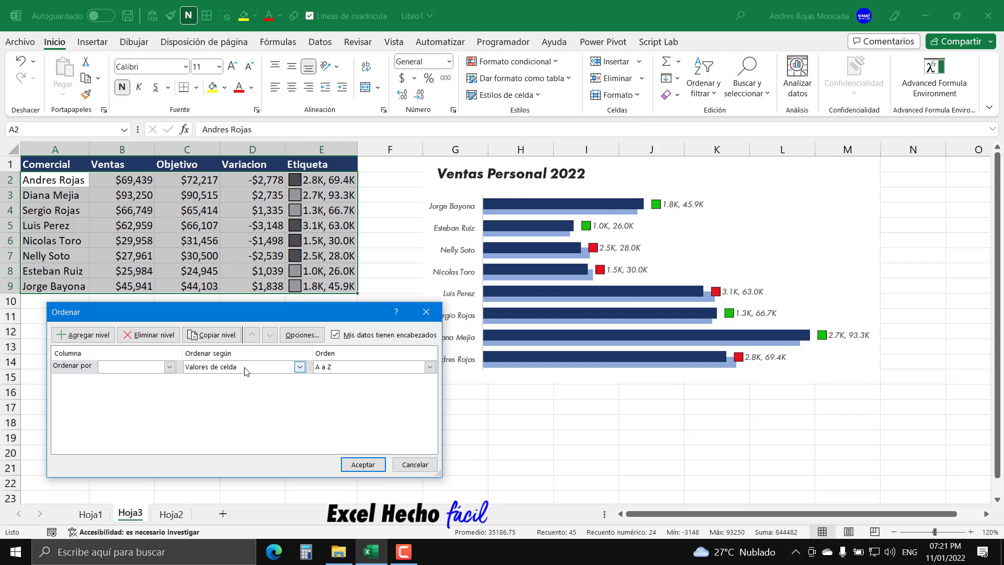
left_click(170, 367)
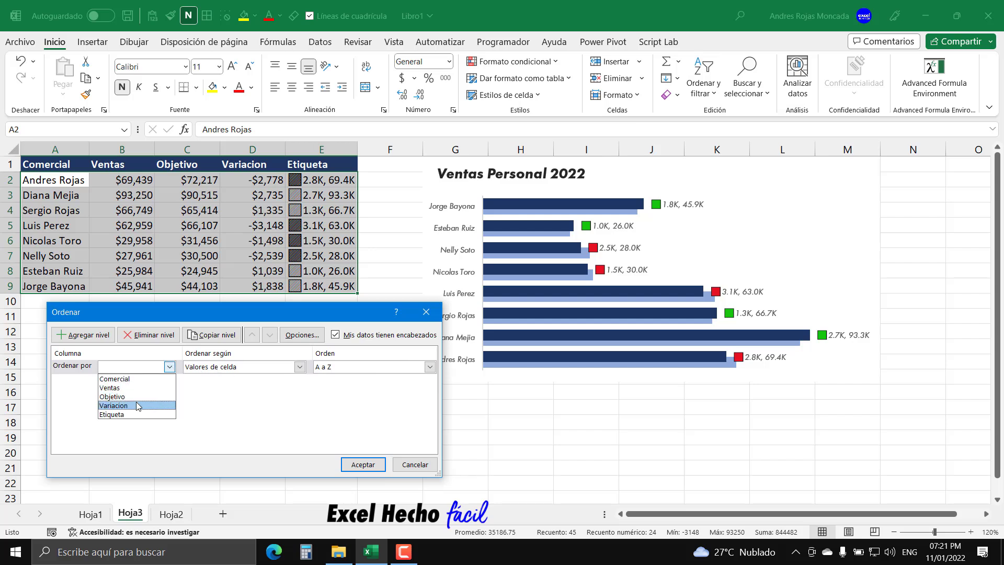
left_click(139, 387)
left_click(333, 368)
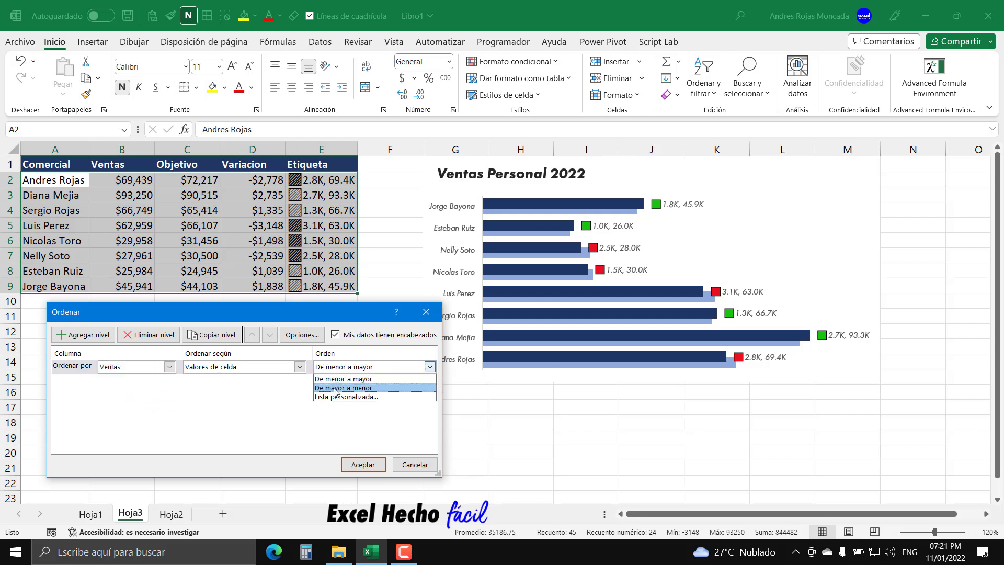
left_click(343, 387)
left_click(363, 464)
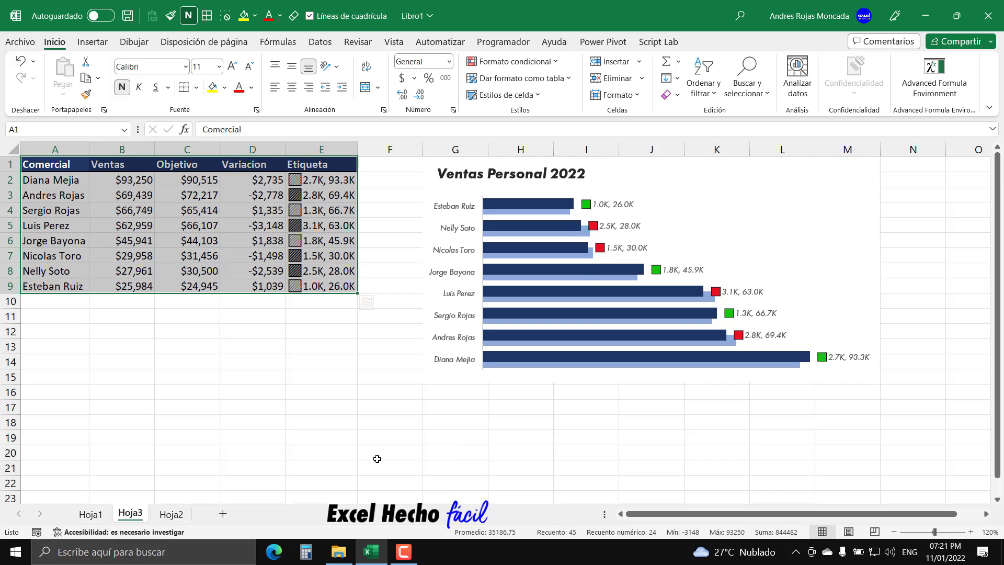
left_click(55, 362)
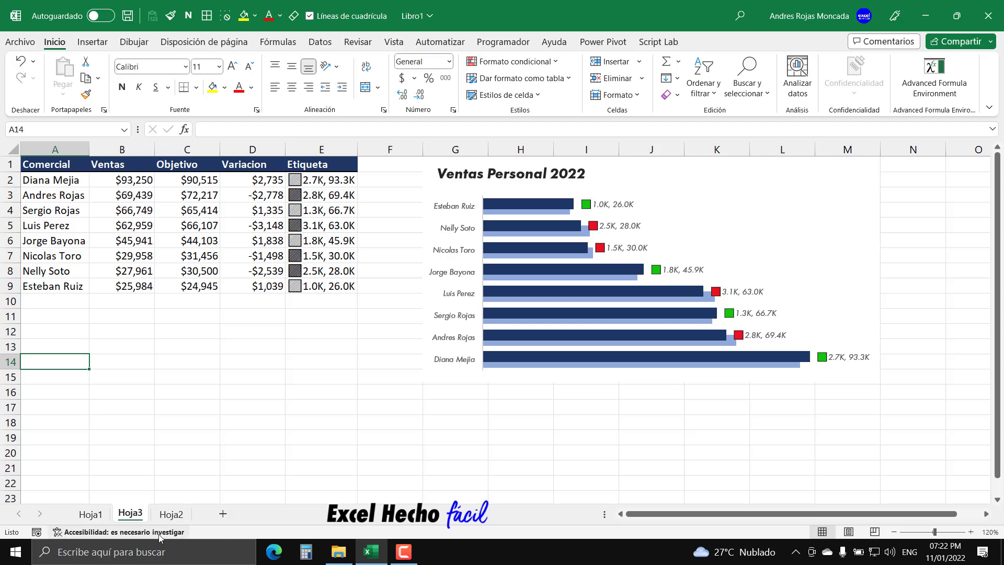
Switch to Hoja2 to view the sorted 'Ventas Personal 2022' chart.
left_click(171, 514)
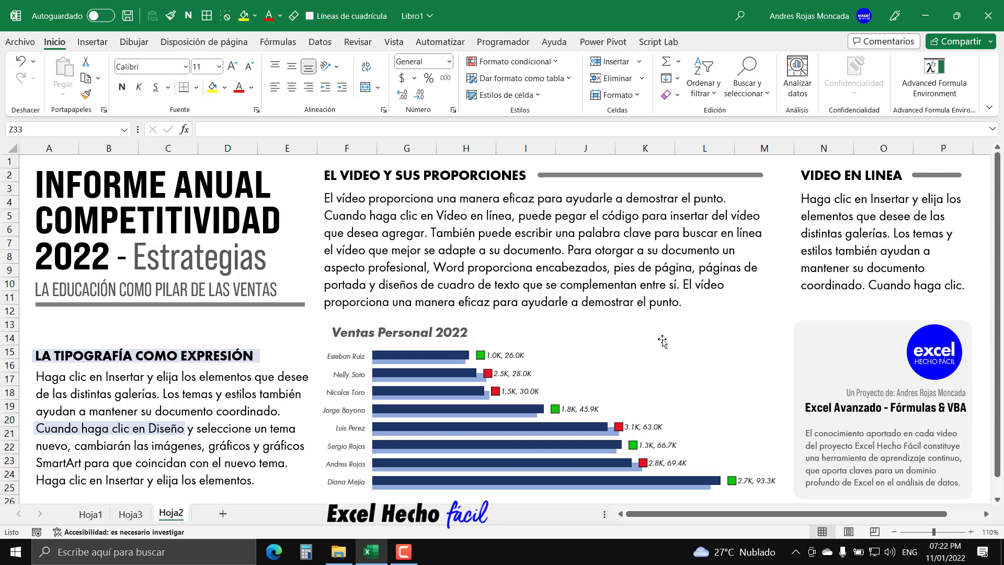